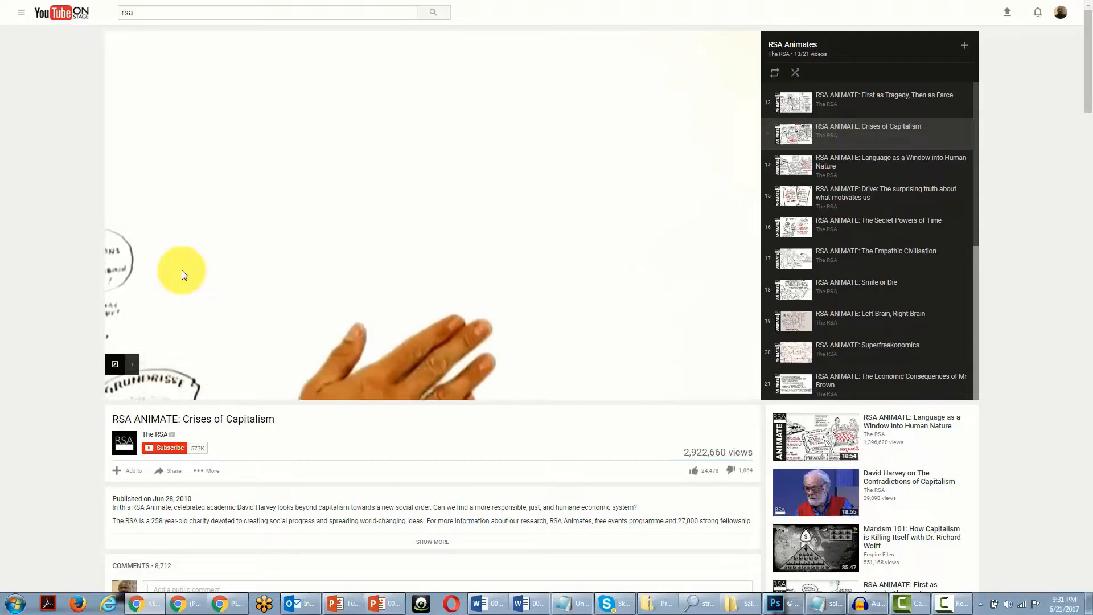
View the RSA Animate "Crises of Capitalism" video and the PowToon and GoAnimate home pages as animated video examples.
key("ctrl+Tab")
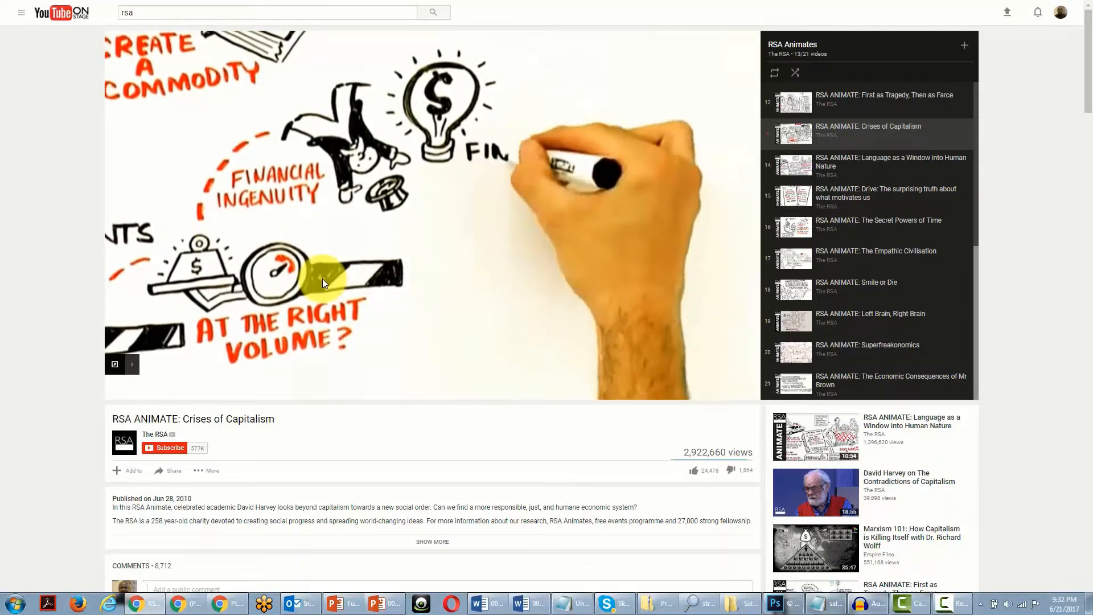
key("ctrl+Tab")
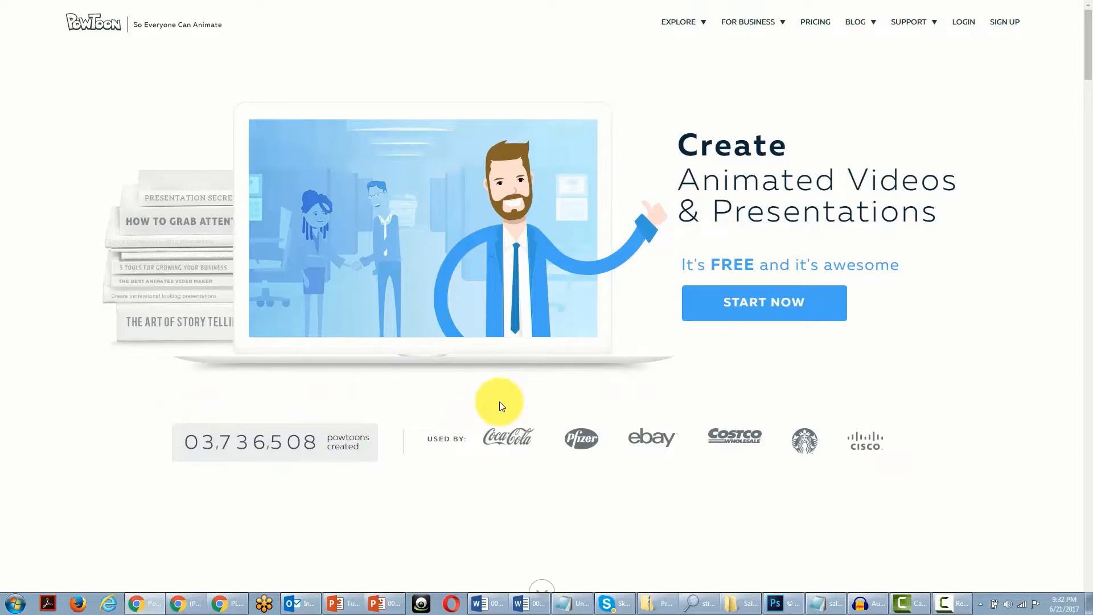
key("ctrl+Tab")
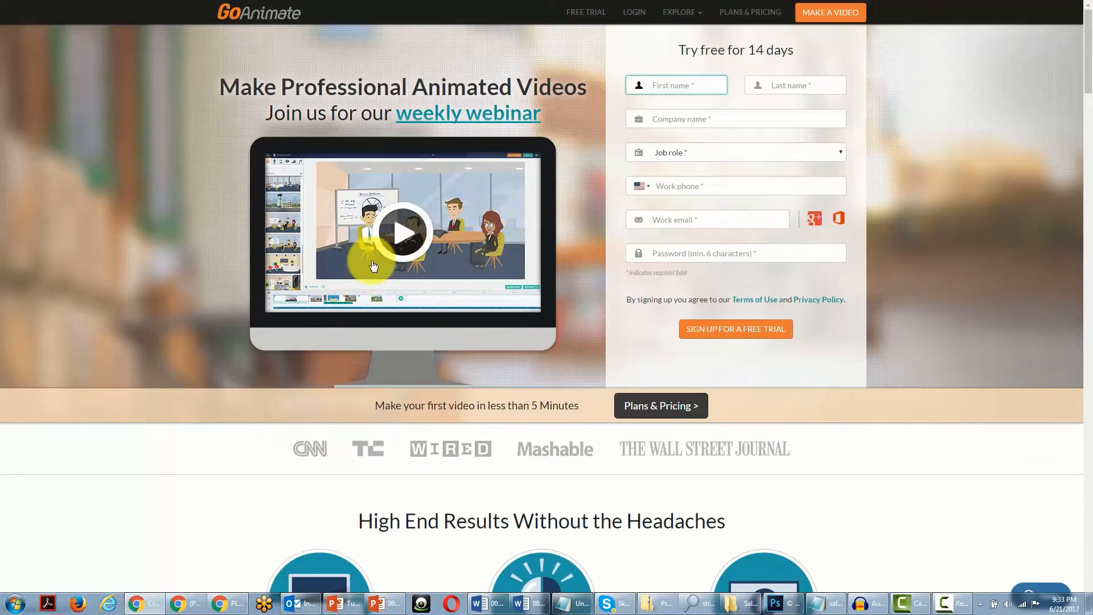
key("ctrl+Tab")
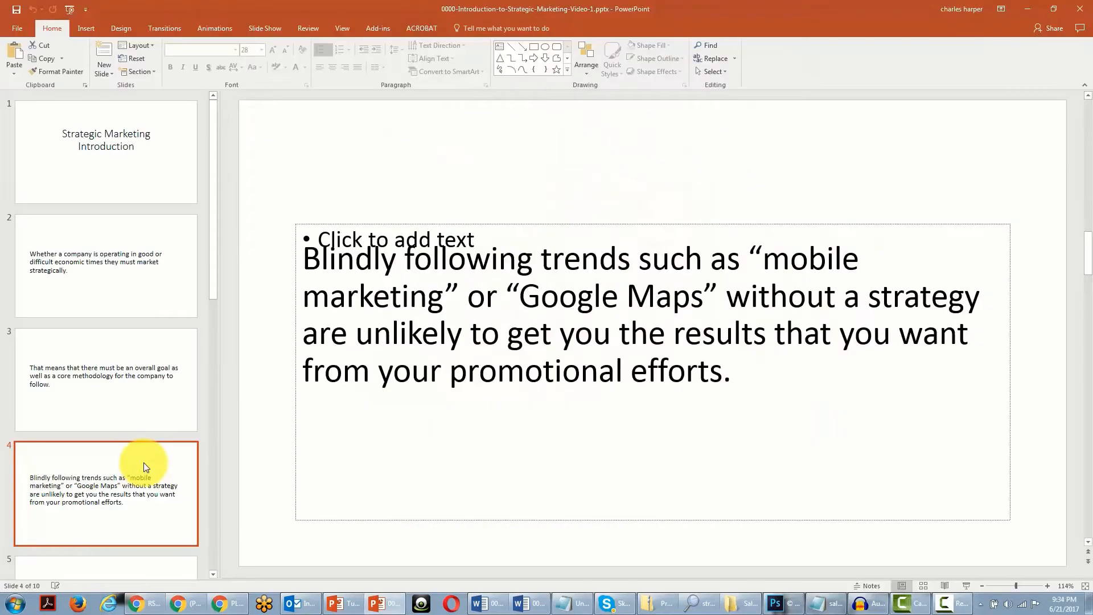
Show slide 2 of the Strategic Marketing Introduction presentation in PowerPoint.
left_click(99, 246)
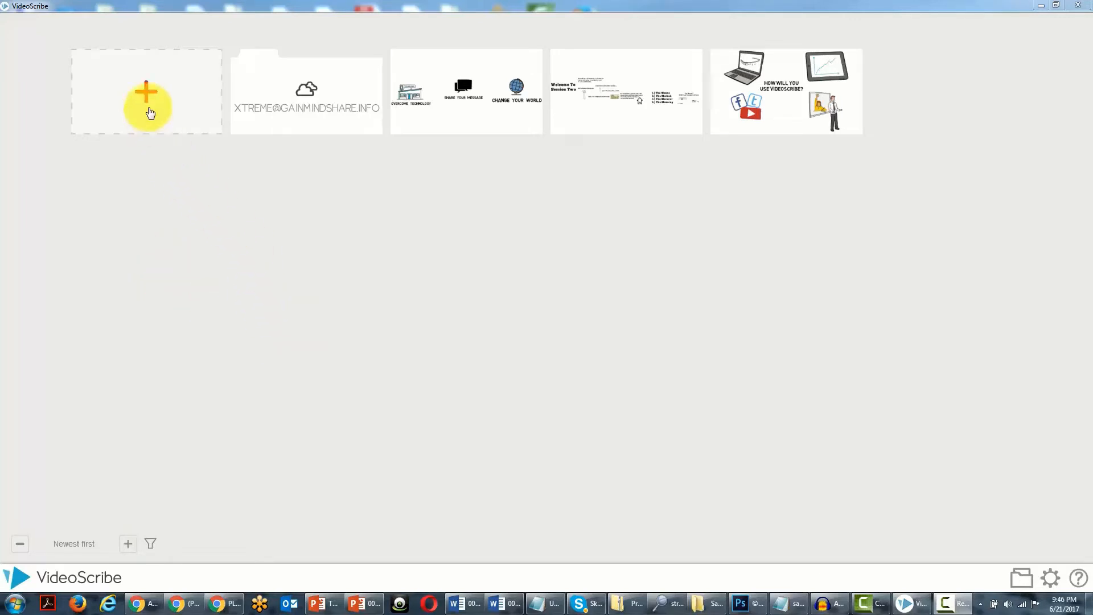
Switch to VideoScribe, create a new blank scribe and search its image library for "company".
left_click(148, 95)
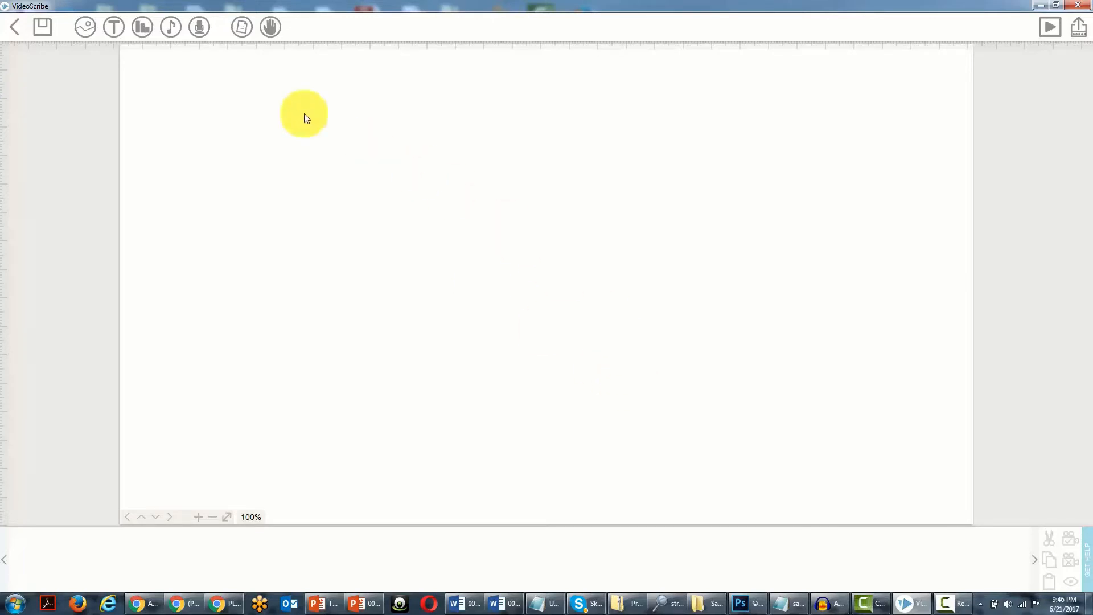
left_click(87, 30)
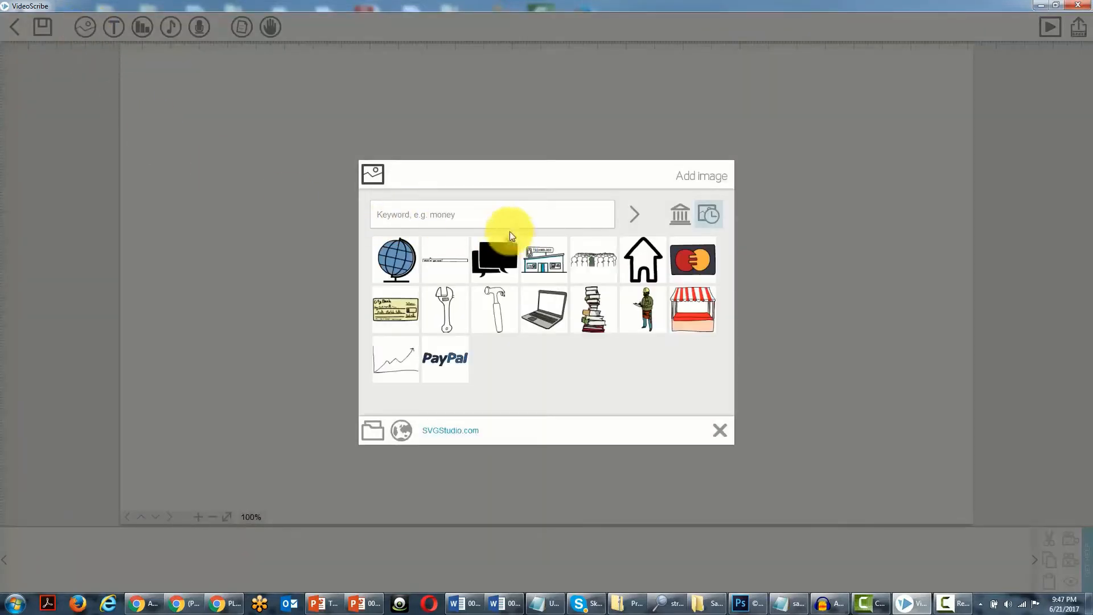
left_click(469, 211)
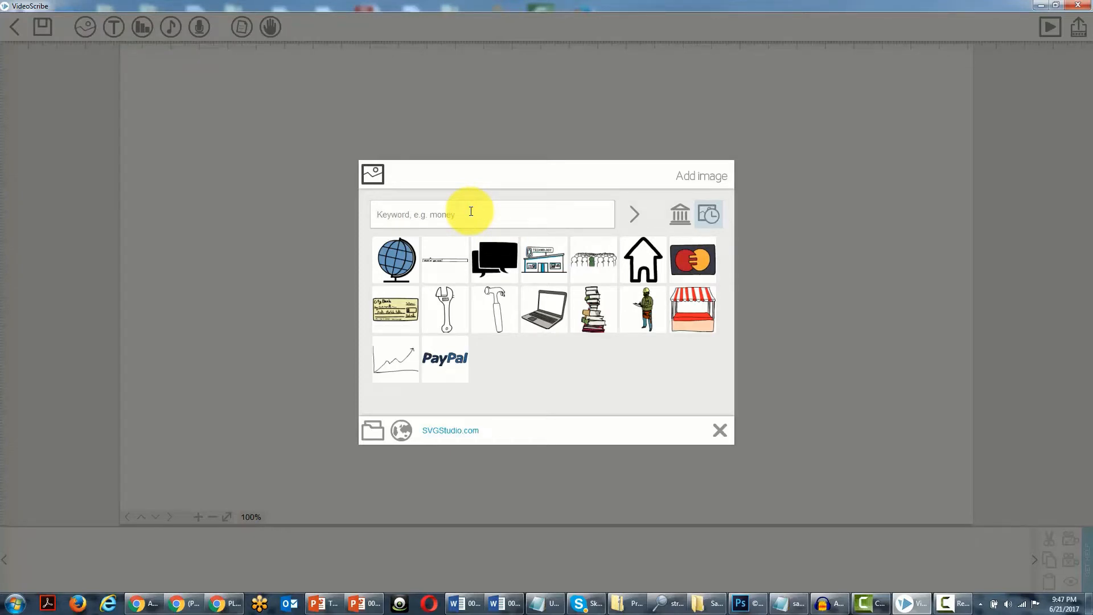
type("company")
key("Return")
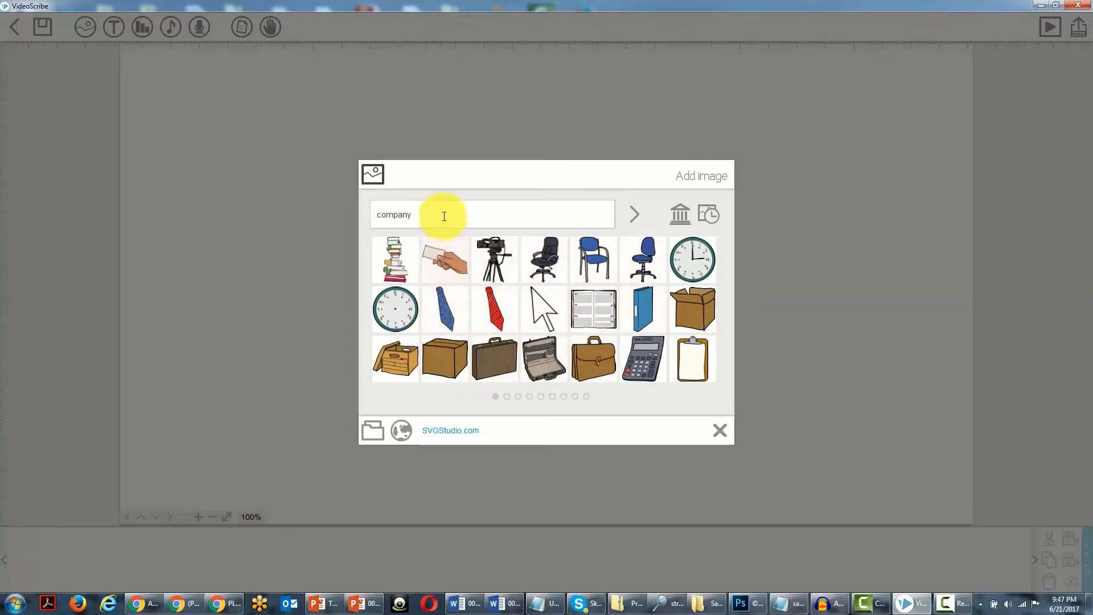
Replace the image search keyword with "building".
key("BackSpace")
key("BackSpace")
key("BackSpace")
key("BackSpace")
key("BackSpace")
key("BackSpace")
key("BackSpace")
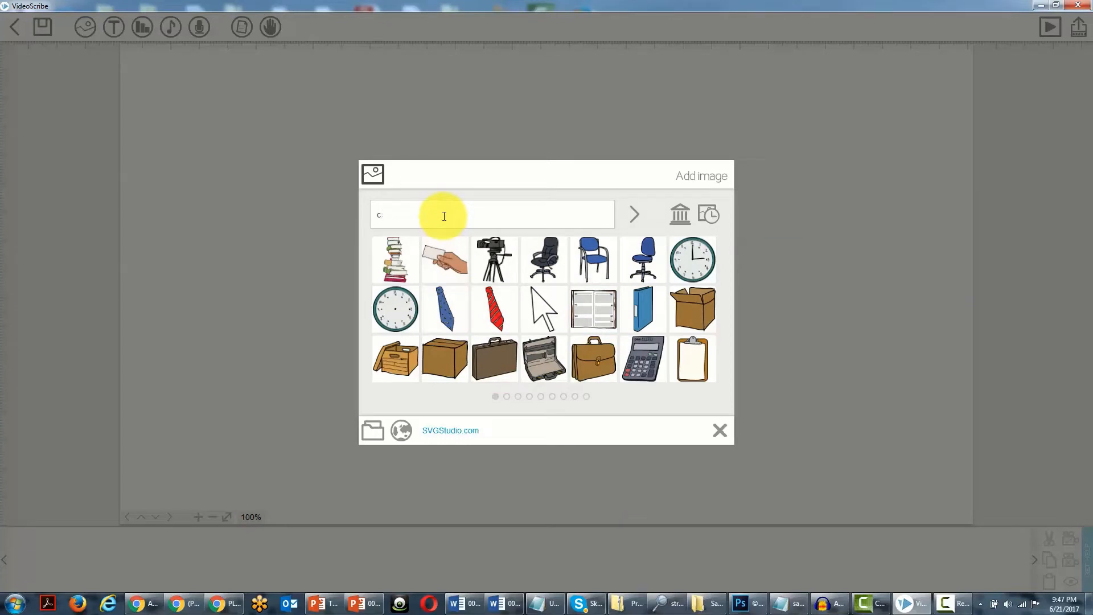
type("building")
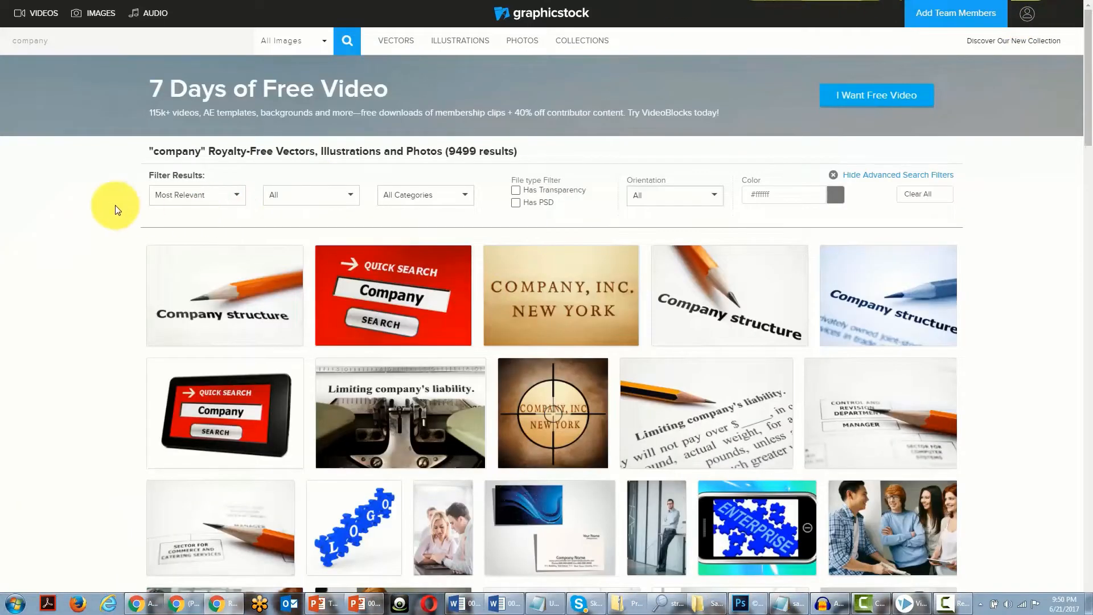
Switch to the GraphicStock website and examine the image results for "company".
scroll(115, 205, "down", 4)
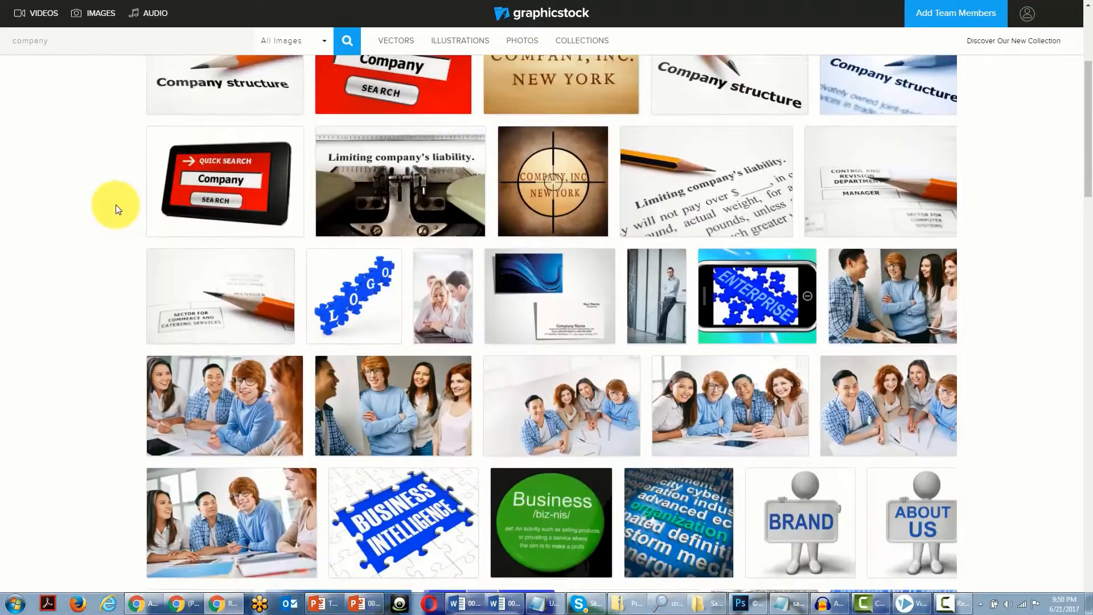
scroll(116, 208, "down", 2)
scroll(117, 208, "up", 2)
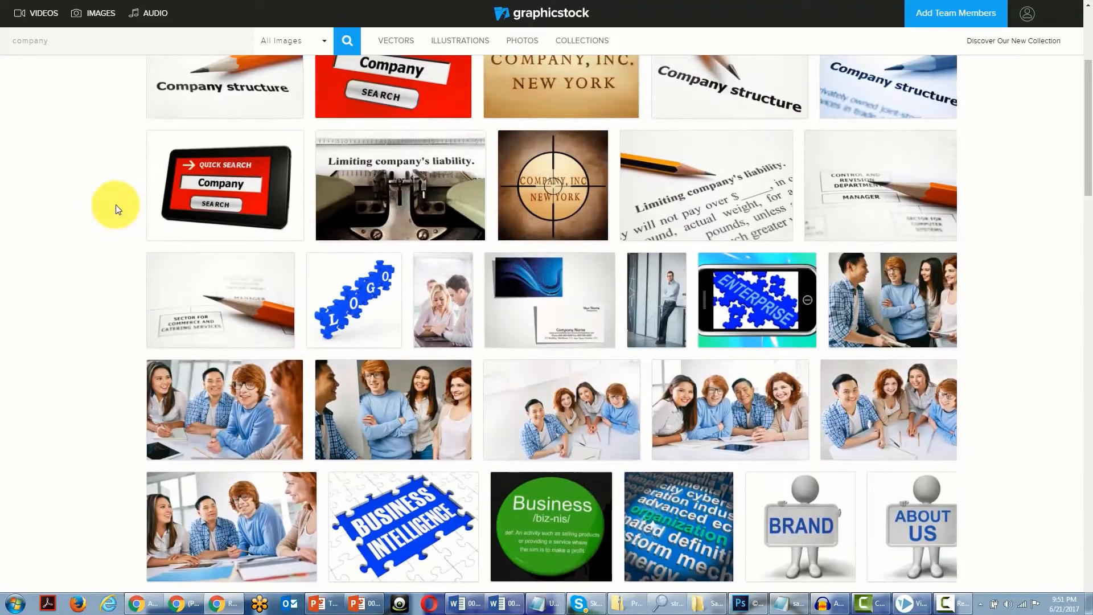
scroll(115, 204, "up", 2)
scroll(116, 204, "up", 1)
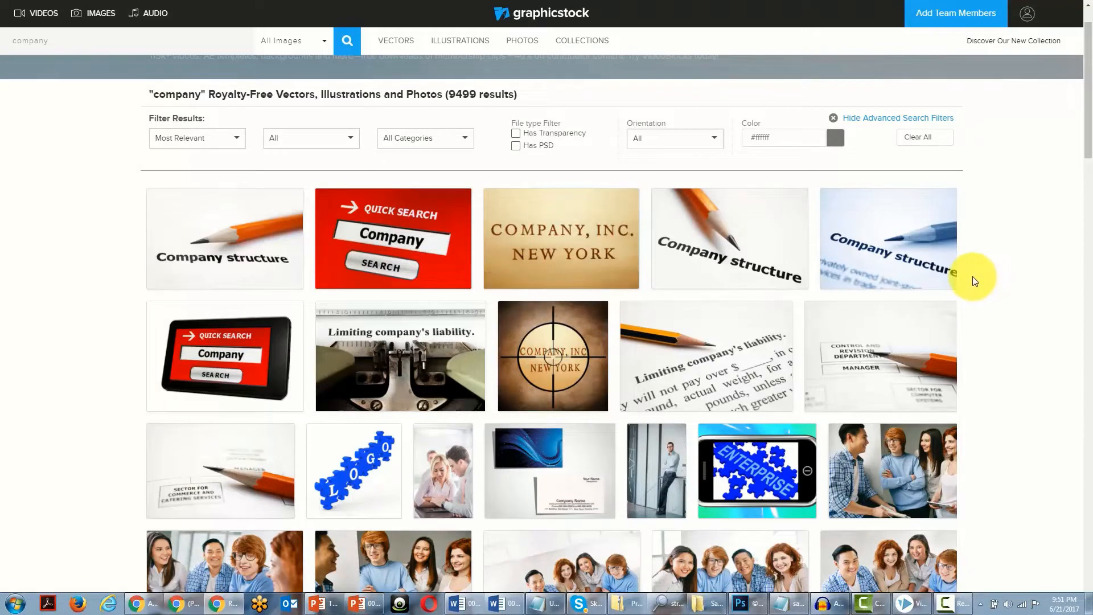
scroll(974, 276, "down", 2)
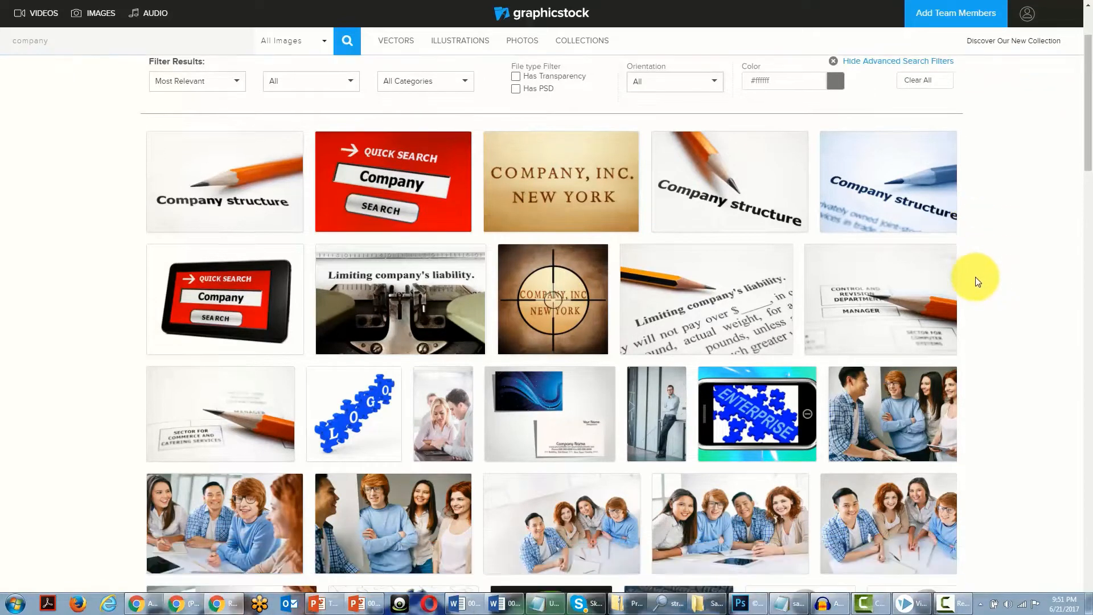
scroll(975, 279, "down", 3)
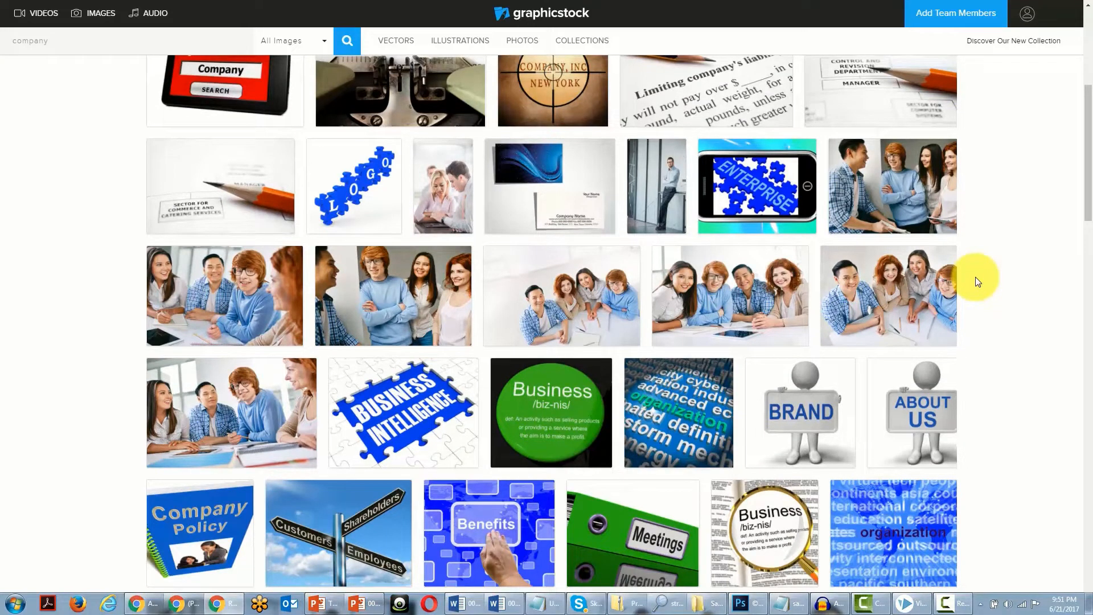
scroll(977, 282, "up", 6)
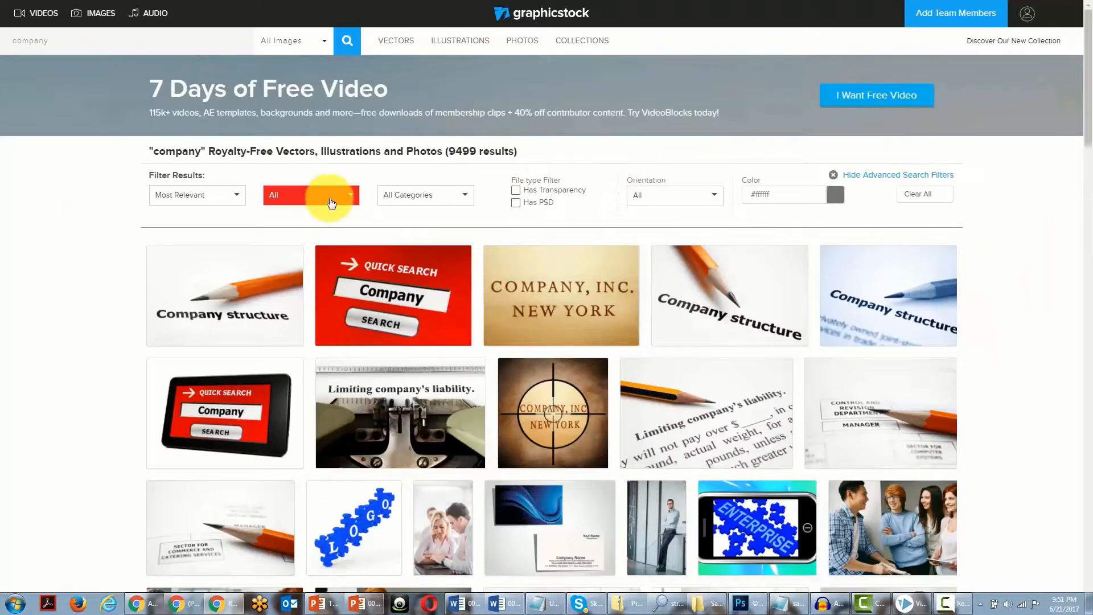
Filter the "company" image results to show only Vectors and look over the first designs.
left_click(353, 200)
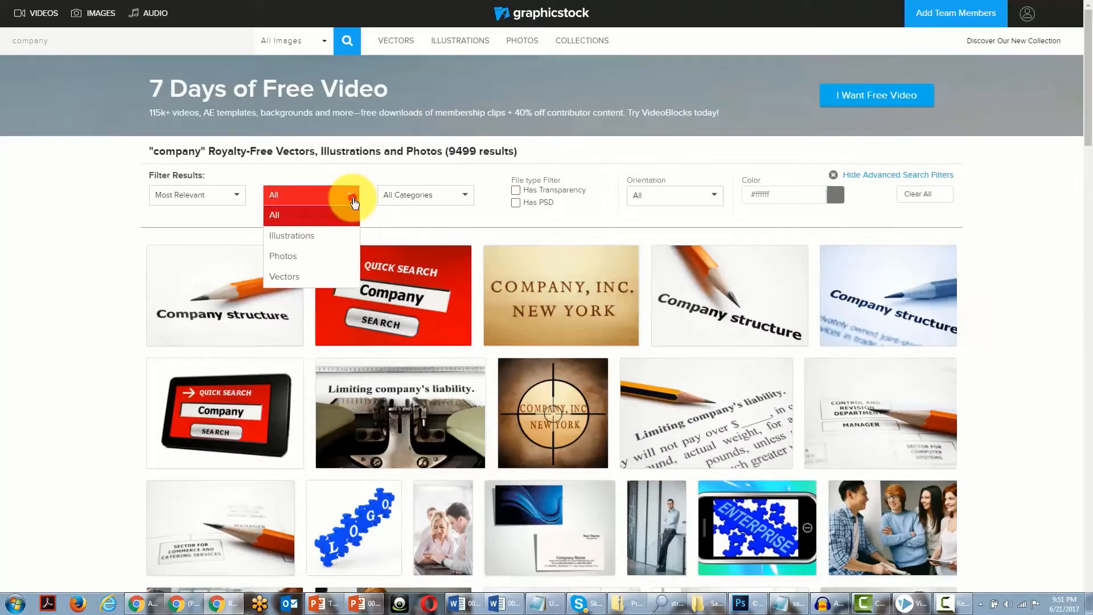
left_click(290, 276)
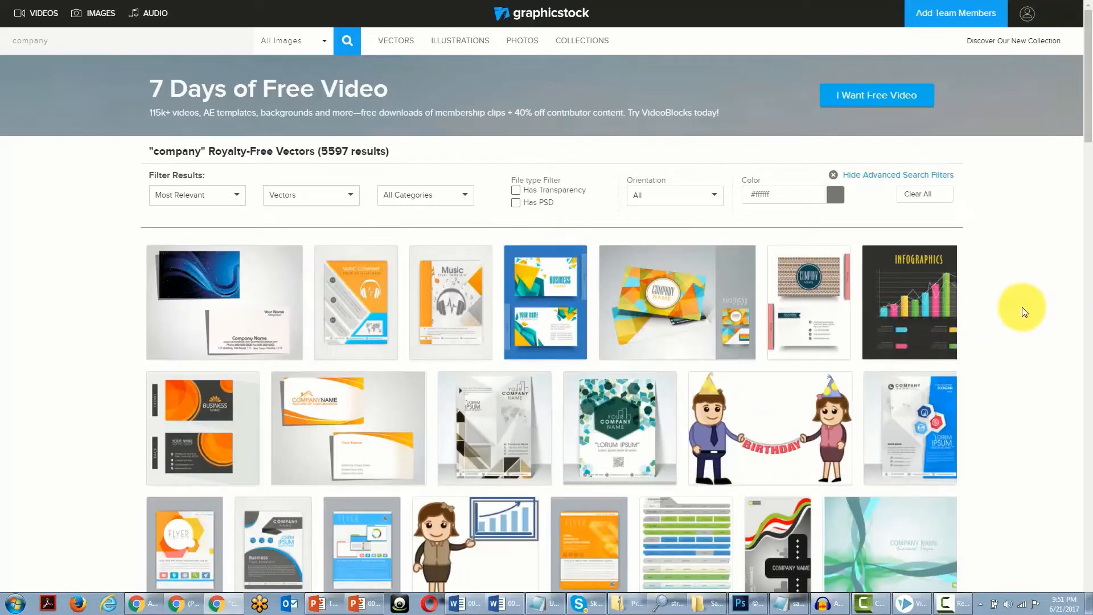
scroll(1022, 309, "down", 2)
scroll(1021, 311, "up", 2)
mouse_move(180, 326)
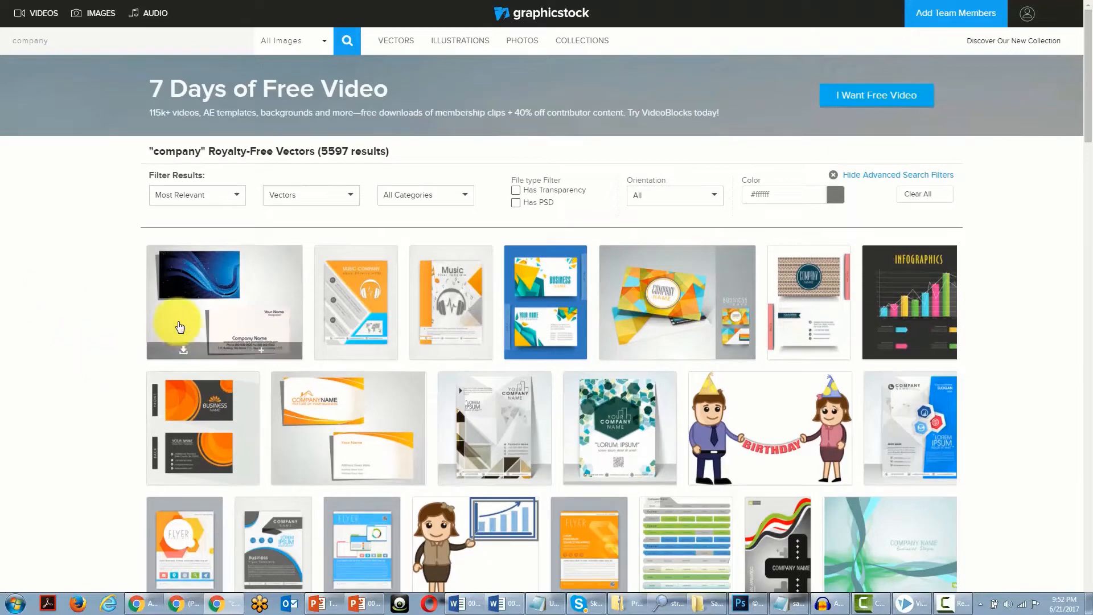
mouse_move(217, 462)
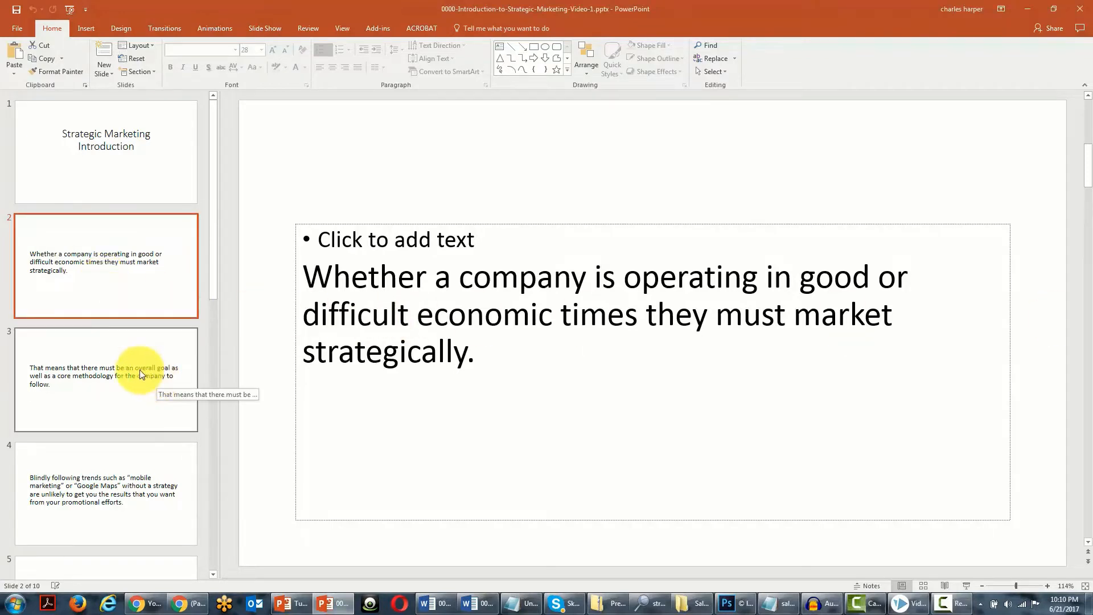
Switch to PowerPoint, view slides 2 to 4 of the Strategic Marketing presentation and return to slide 2.
left_click(138, 292)
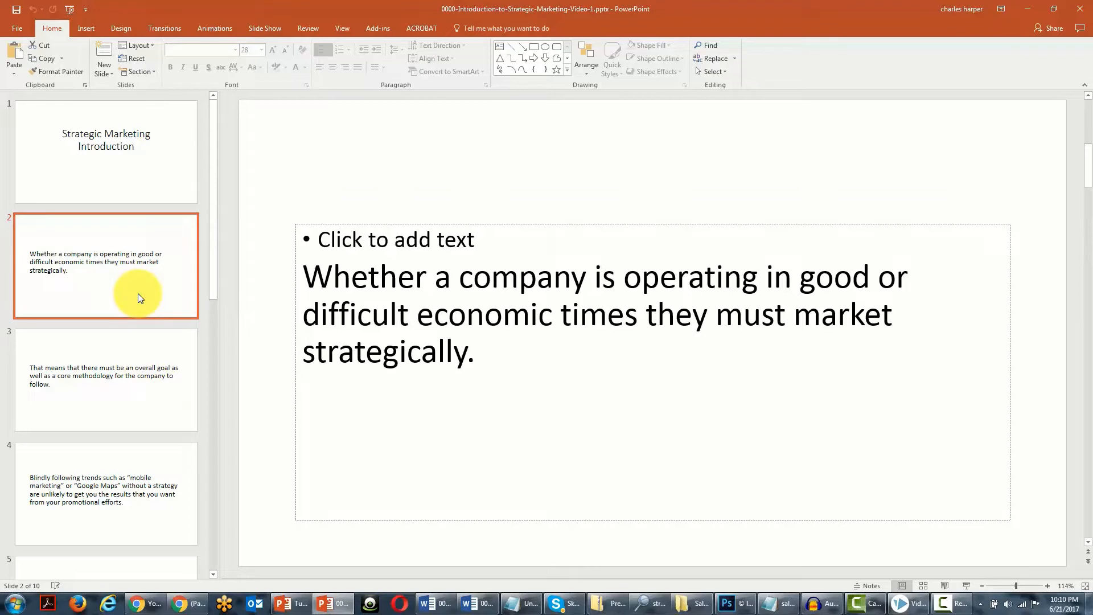
key("Down")
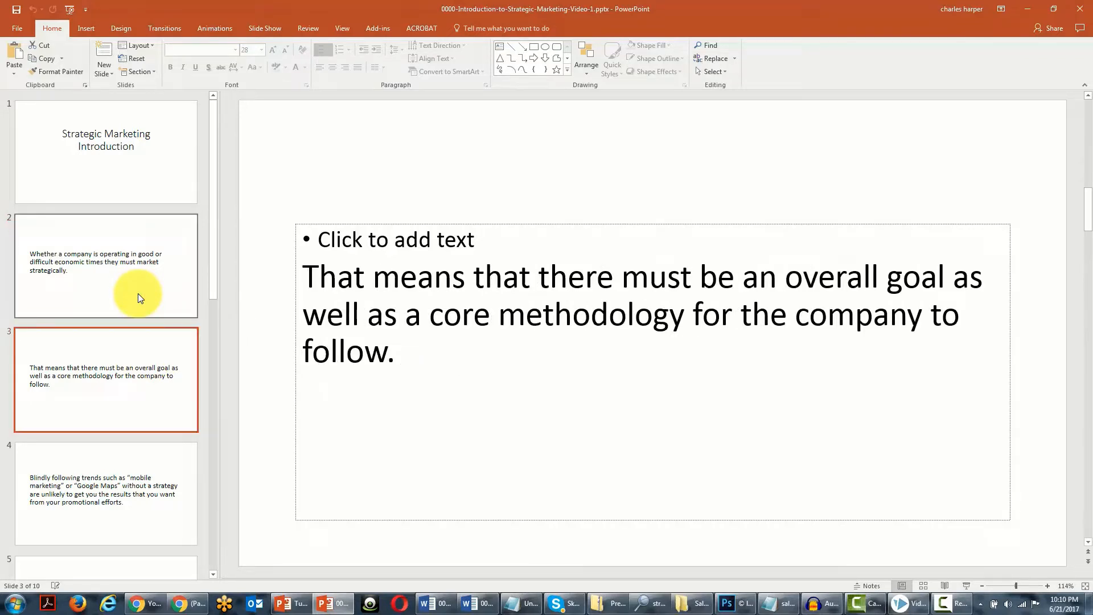
key("Down")
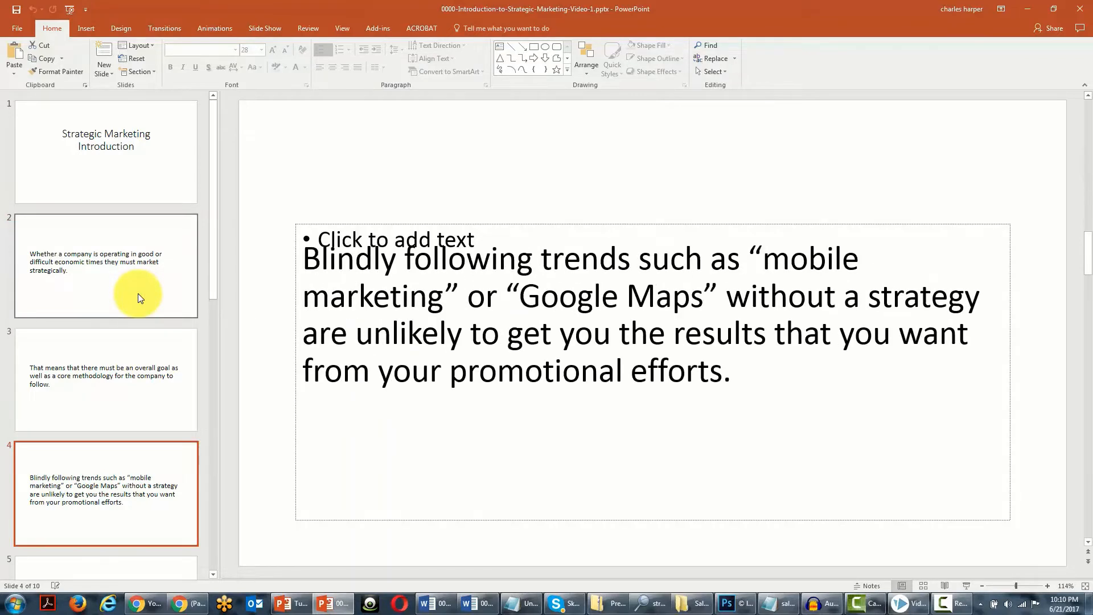
key("Up")
key("Up")
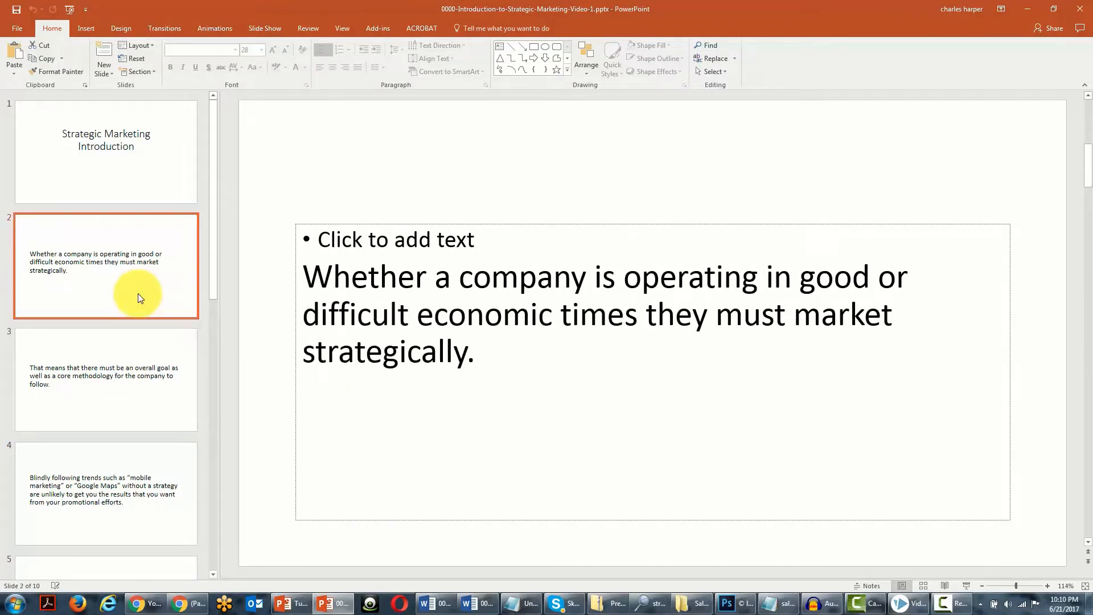
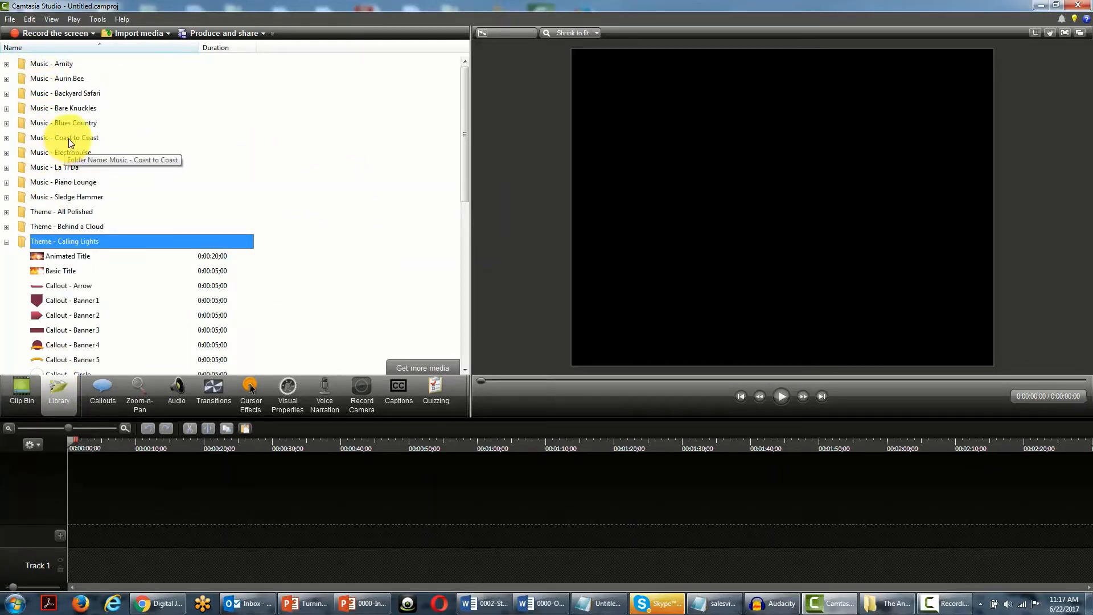
In Camtasia Studio, expand the "Music - Backyard Safari" library folder and preview its Full Song track, stopping playback shortly after it starts.
left_click(9, 95)
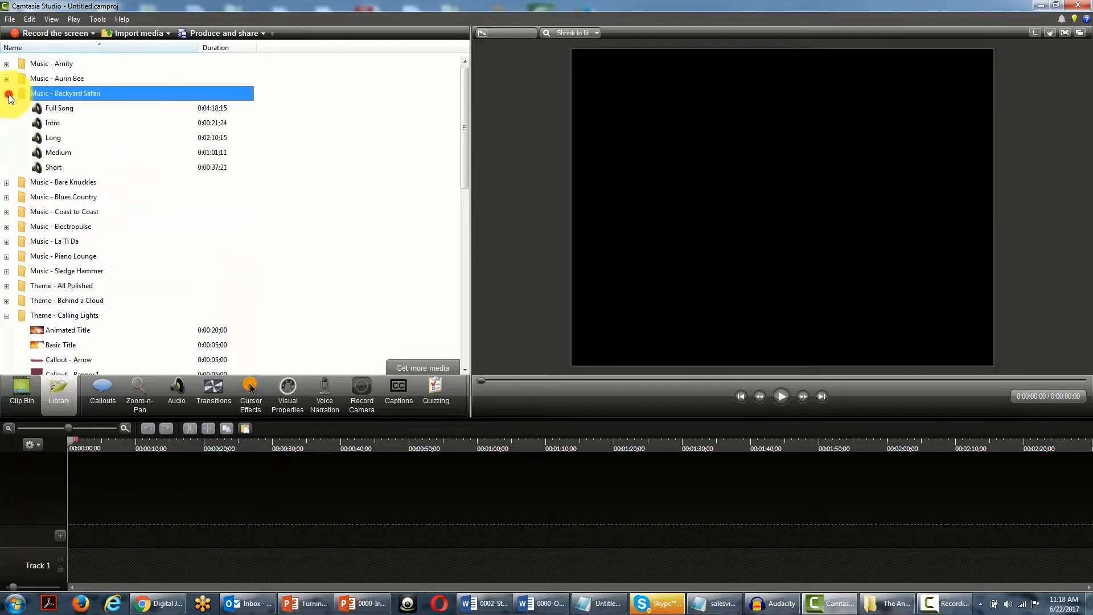
right_click(62, 111)
left_click(88, 131)
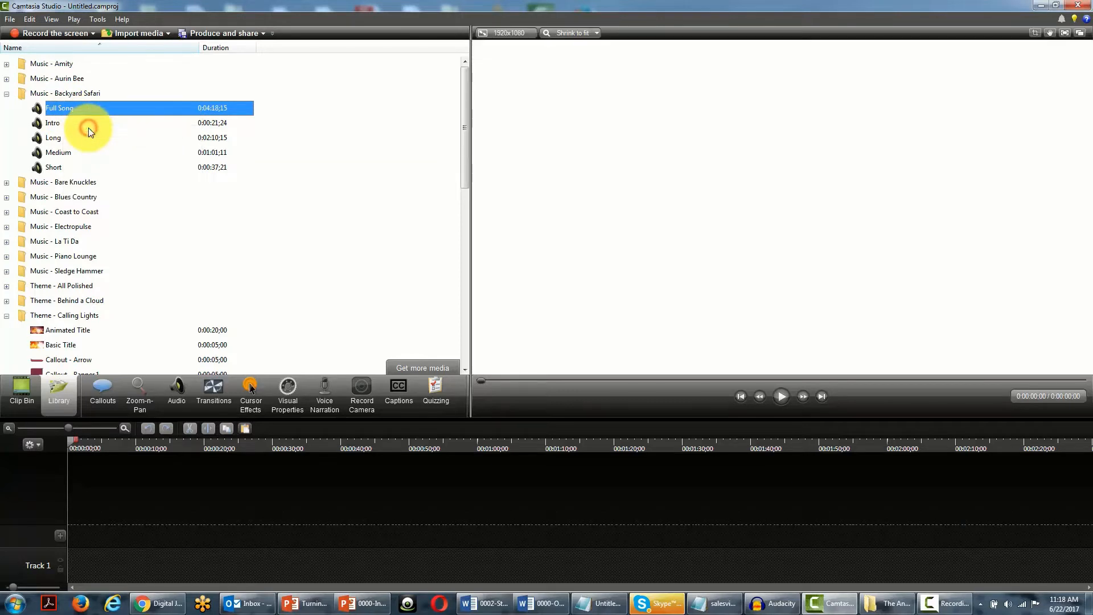
left_click(783, 395)
Preview the Intro track of "Music - Bare Knuckles", stop playback and collapse both opened music folders.
left_click(8, 184)
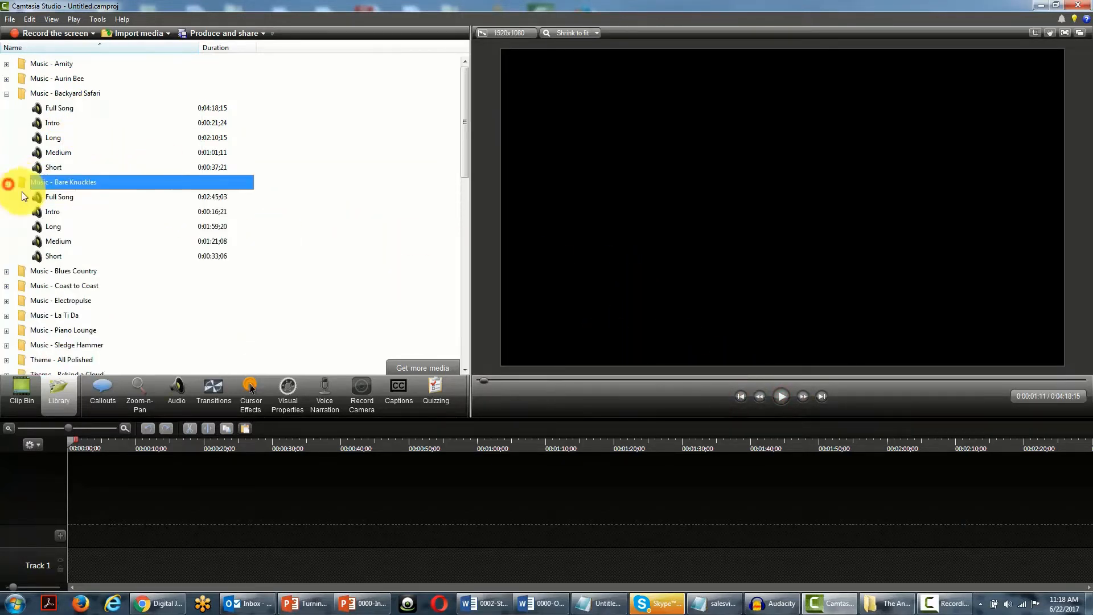
left_click(60, 212)
right_click(60, 211)
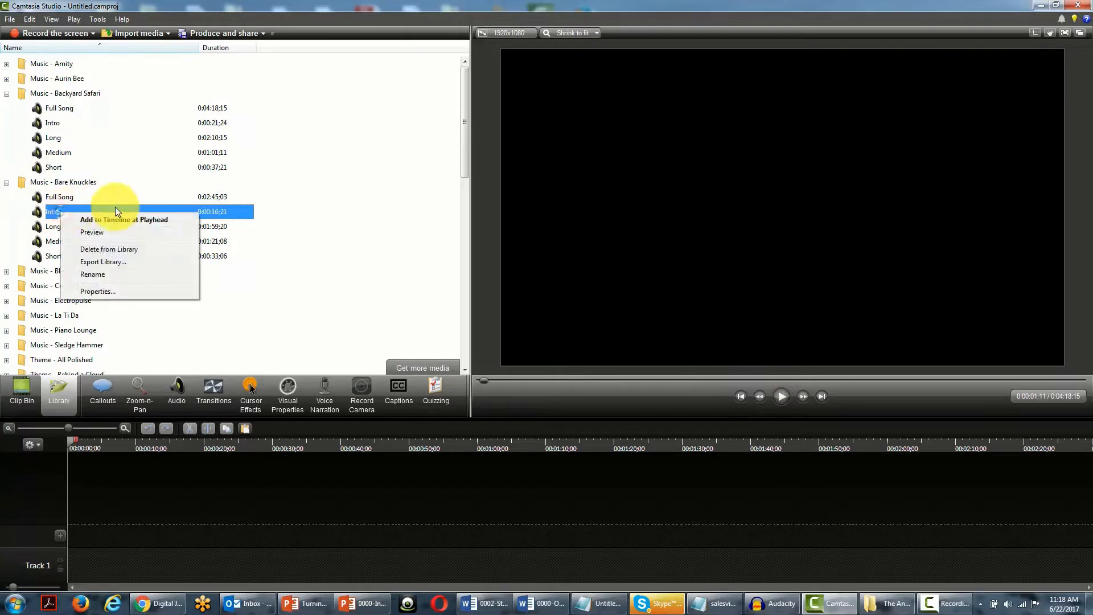
left_click(99, 230)
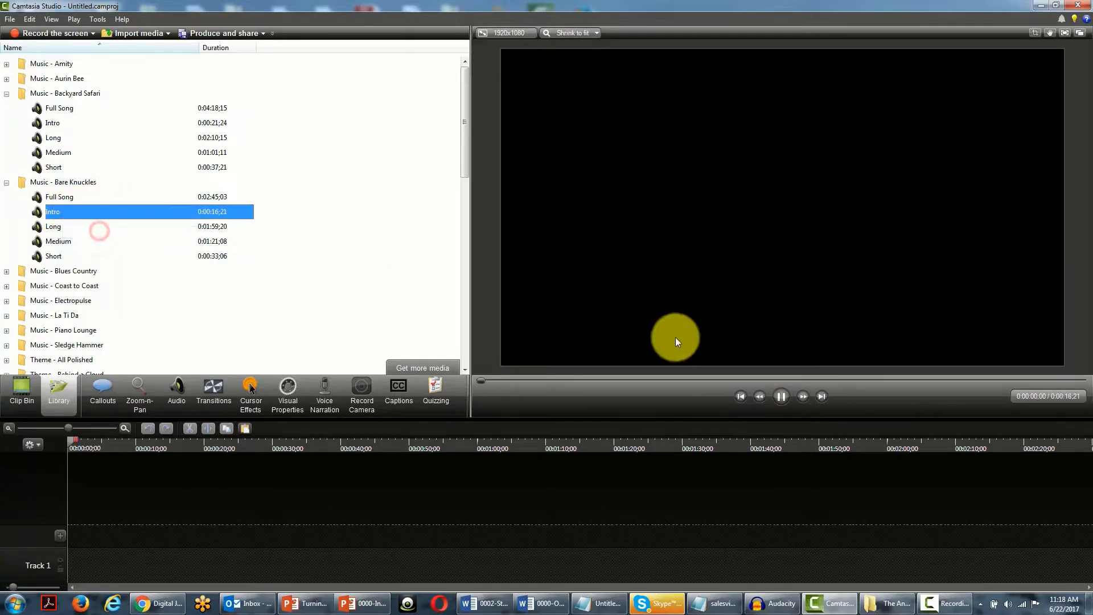
left_click(782, 396)
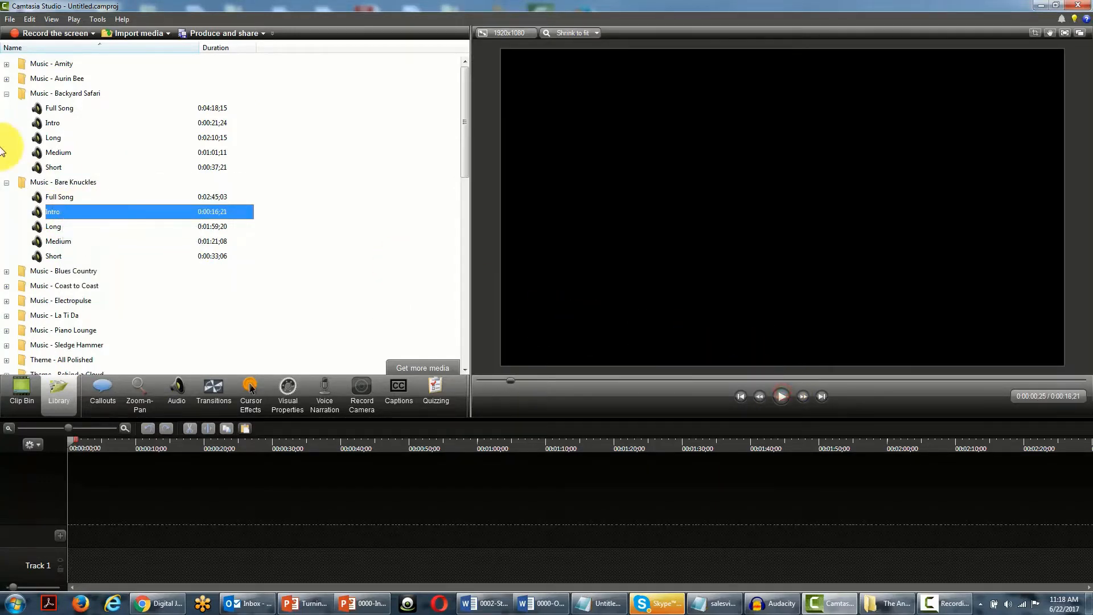
left_click(7, 93)
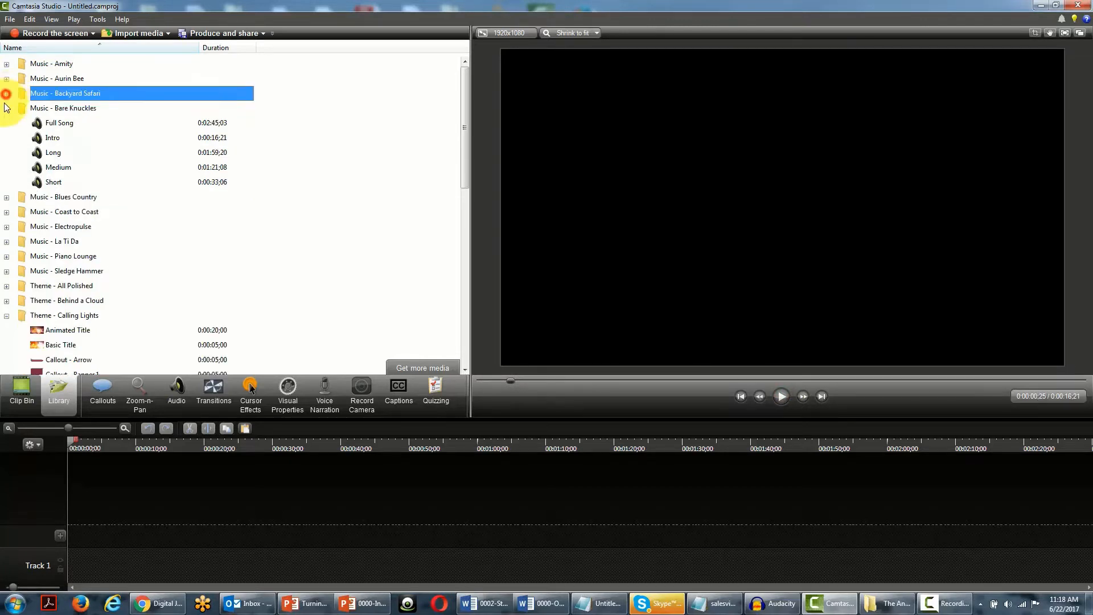
left_click(7, 108)
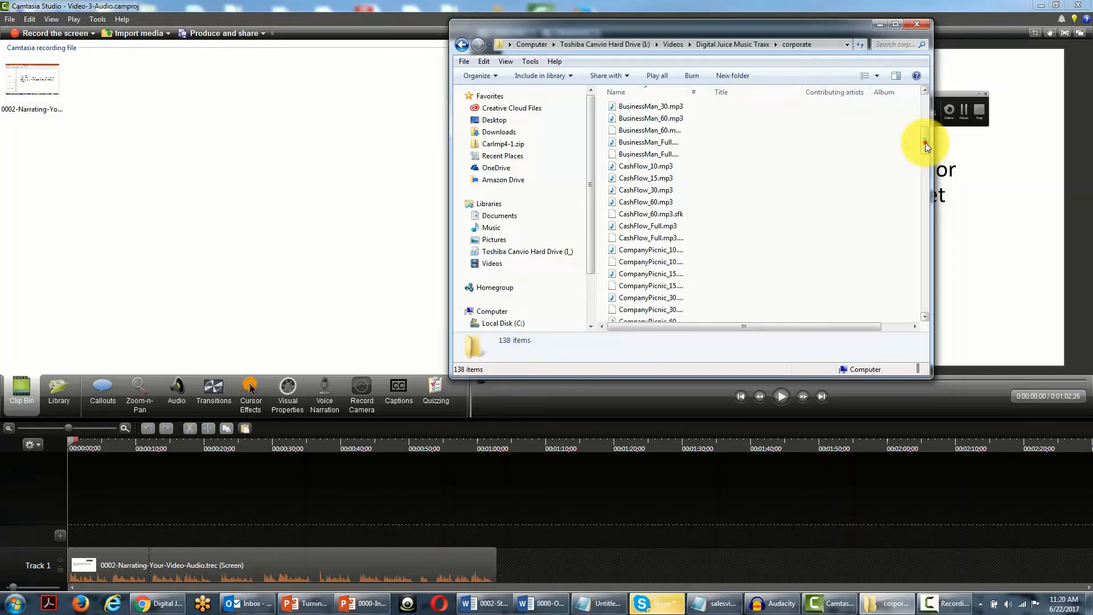
Import CompanyPicnic_Full.mp3 from the corporate music folder into the Clip Bin and close the folder window.
left_click_drag(925, 142, 925, 149)
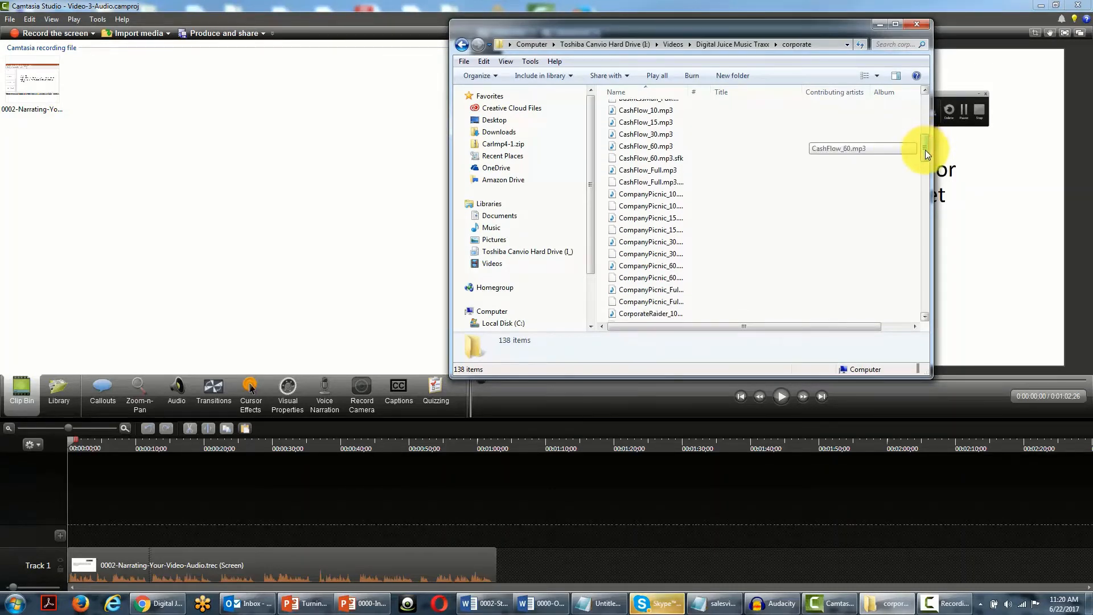
left_click(641, 292)
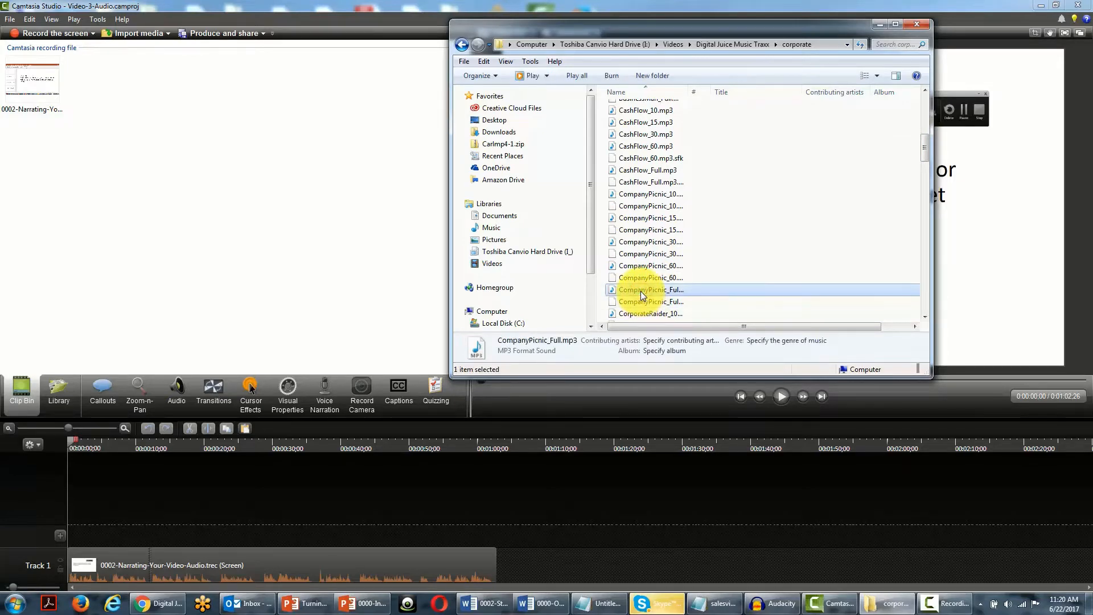
left_click_drag(641, 292, 26, 230)
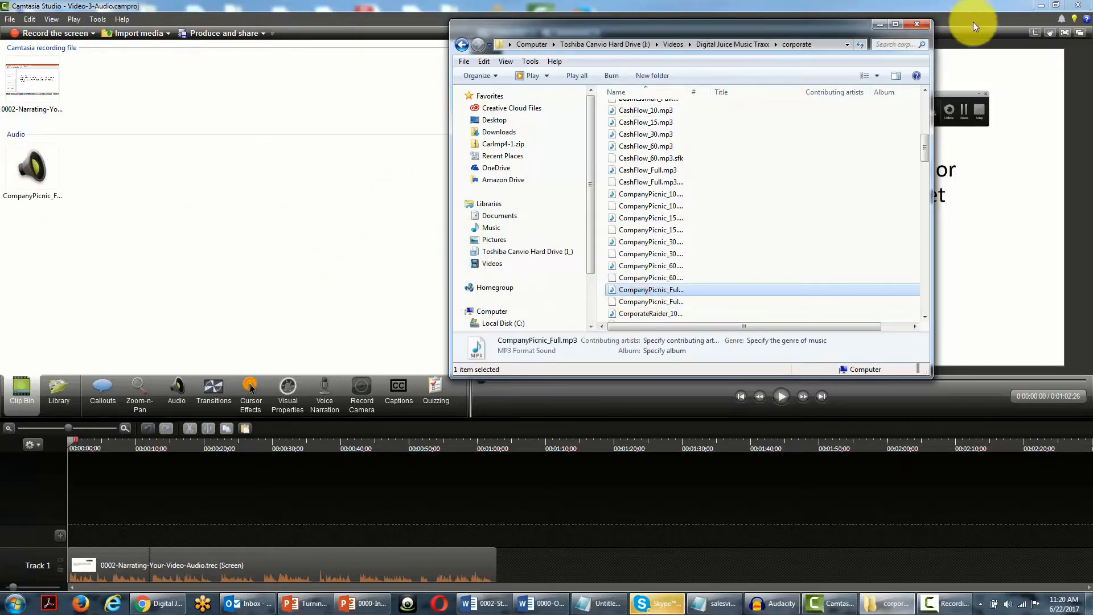
left_click(923, 25)
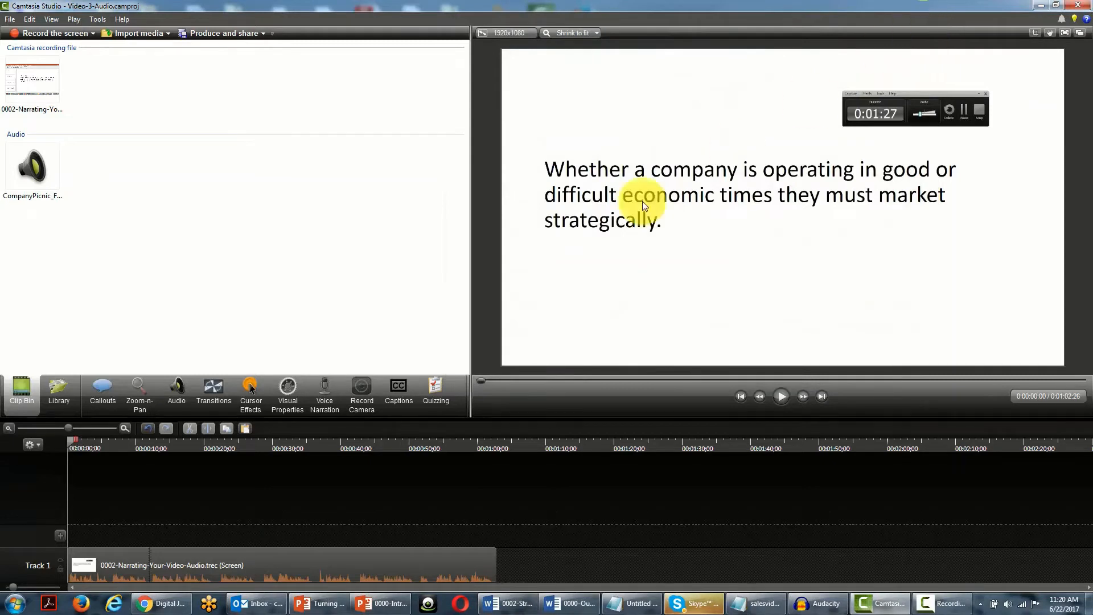
Add CompanyPicnic_Full.mp3 to the timeline on Track 2 and move it to start where the narration clip ends.
right_click(30, 178)
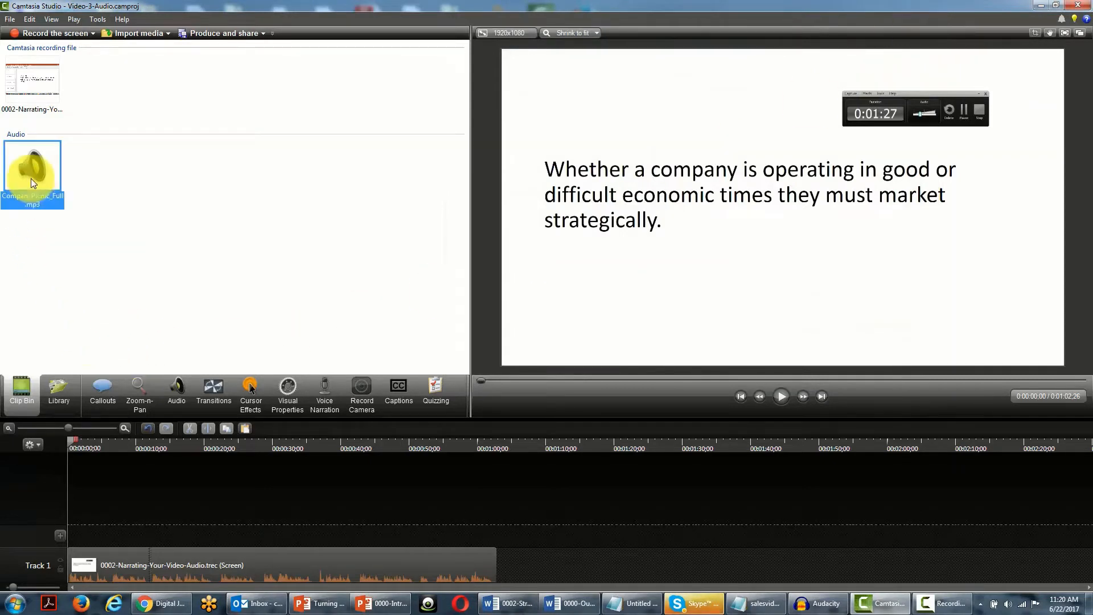
left_click(70, 187)
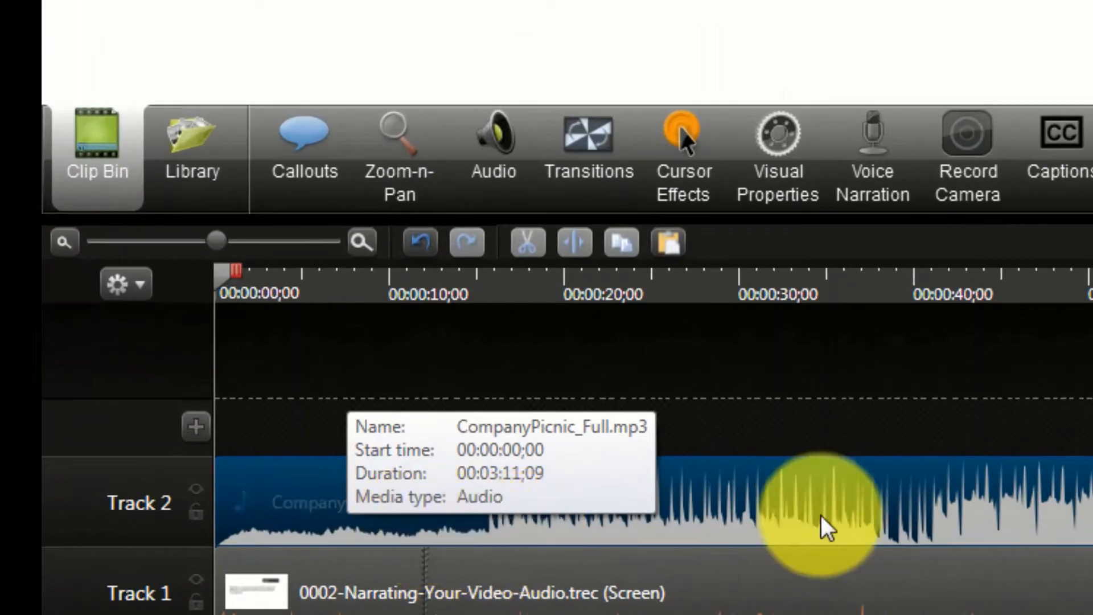
left_click(744, 509)
left_click_drag(746, 509, 706, 541)
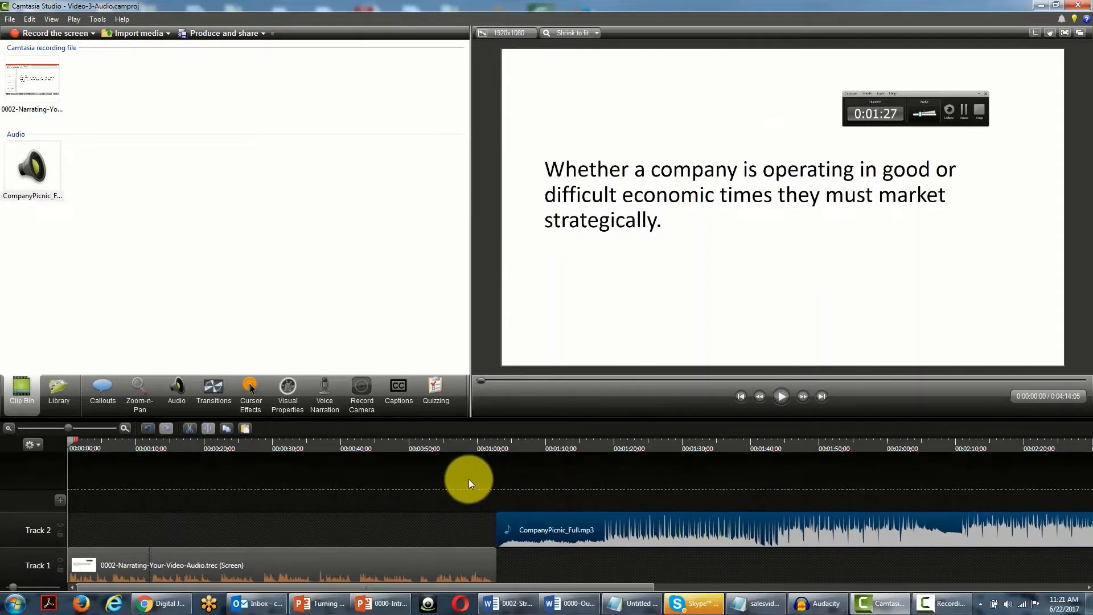
Cut the quiet opening of the music from 0:01:03;02 to 0:01:18;12 and move the clip to the timeline start.
left_click(497, 460)
left_click(498, 452)
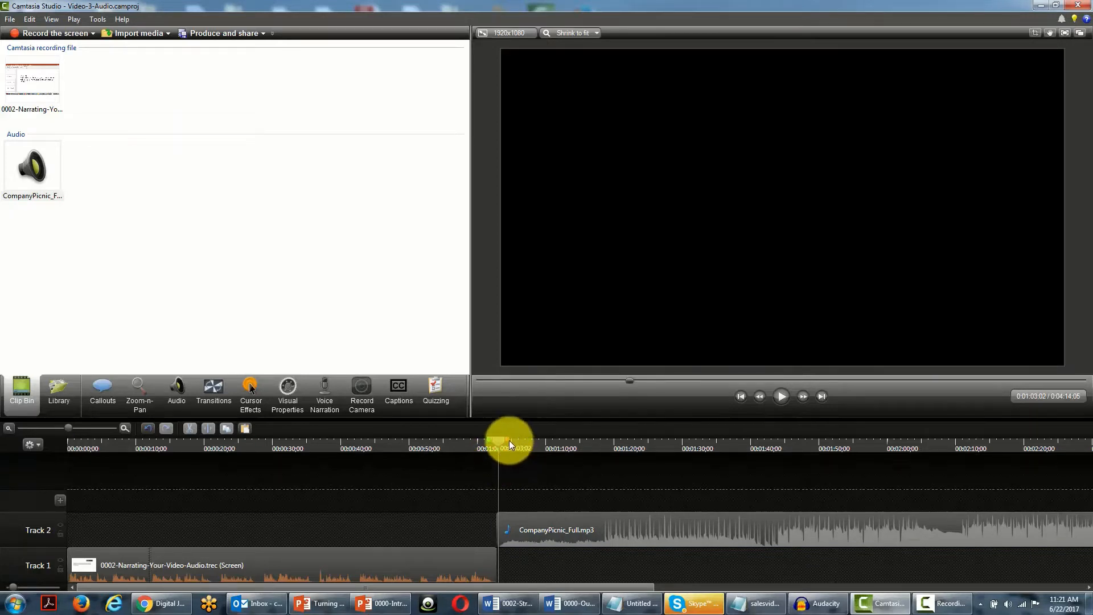
left_click_drag(509, 442, 613, 444)
left_click(609, 529)
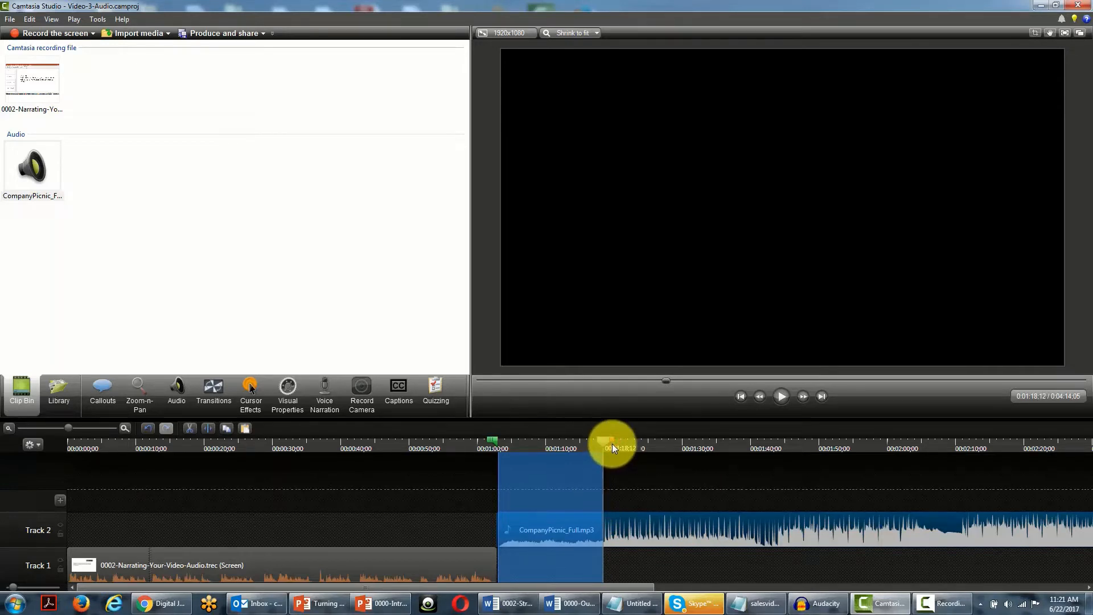
left_click(190, 428)
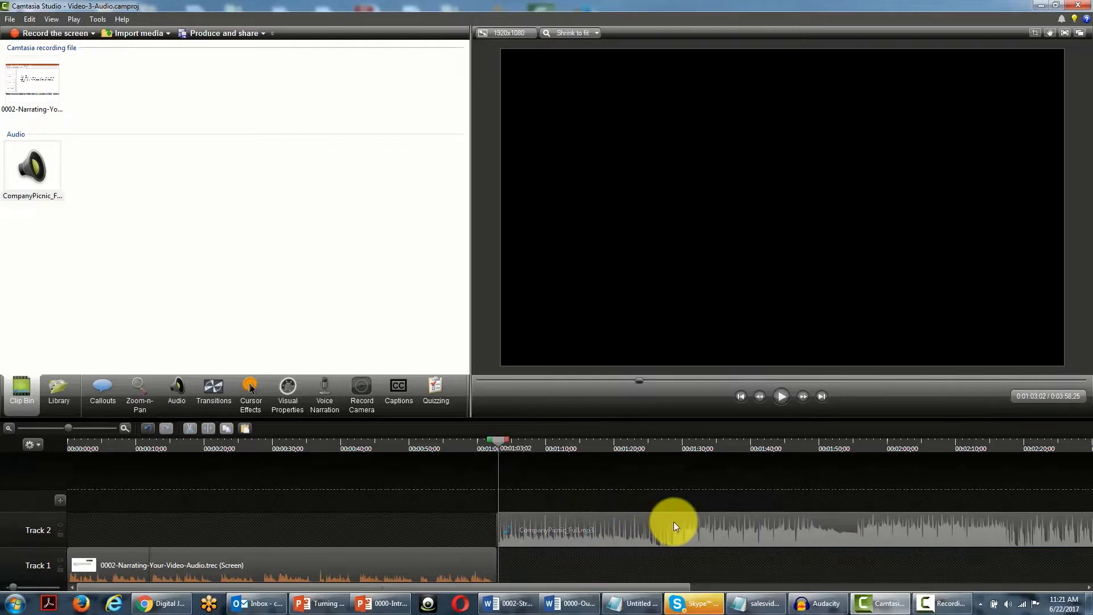
left_click_drag(672, 522, 11, 539)
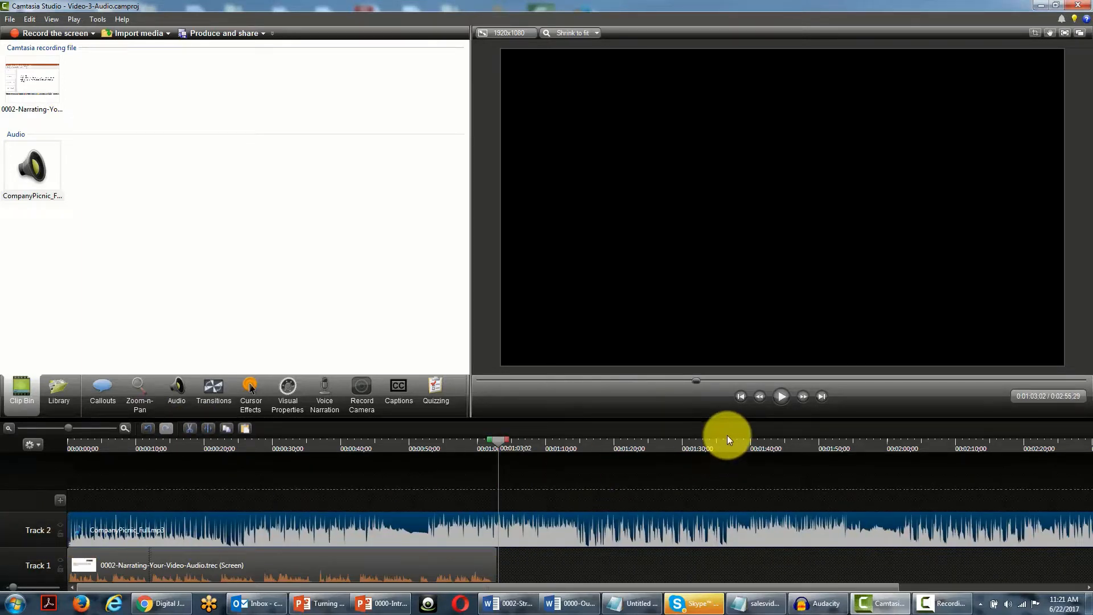
Split the music clip at 0:01:05;15, shortly after the narration ends, and delete the remaining part.
key("ctrl+Home")
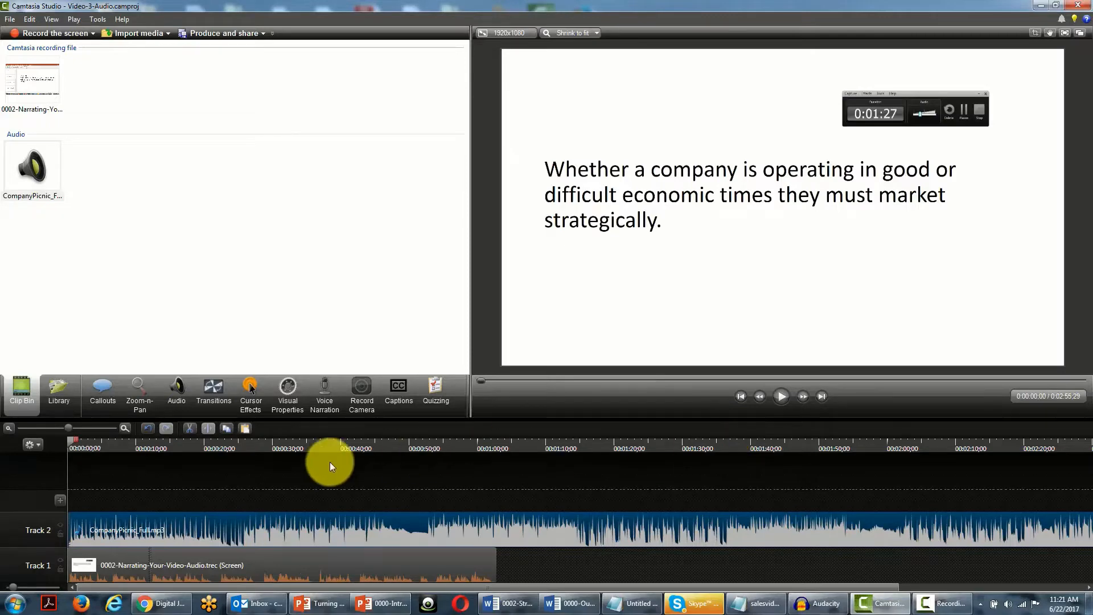
left_click_drag(70, 441, 517, 453)
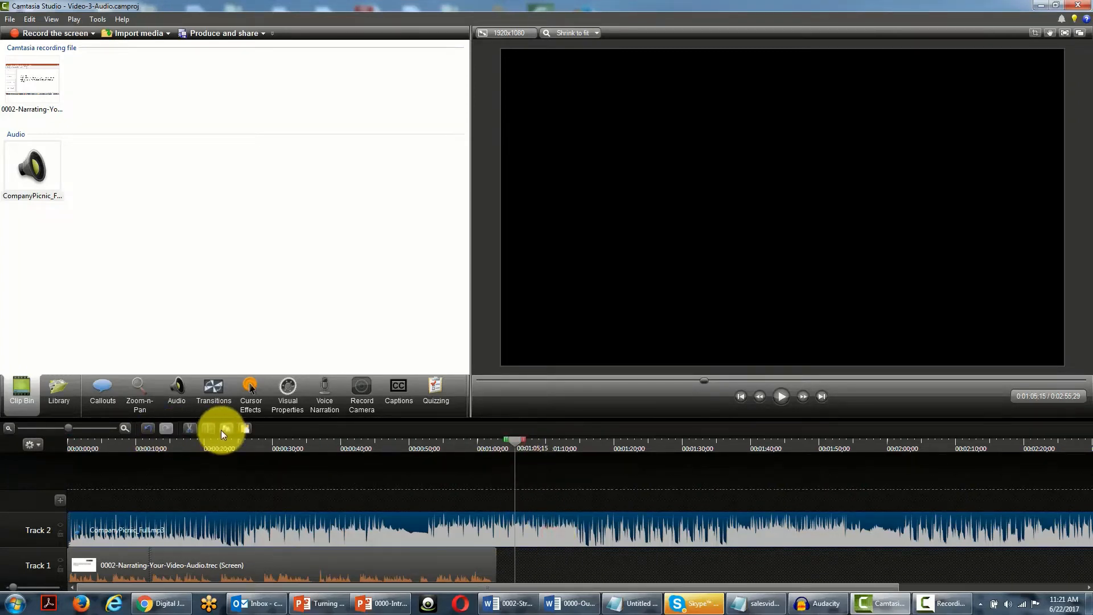
left_click(205, 428)
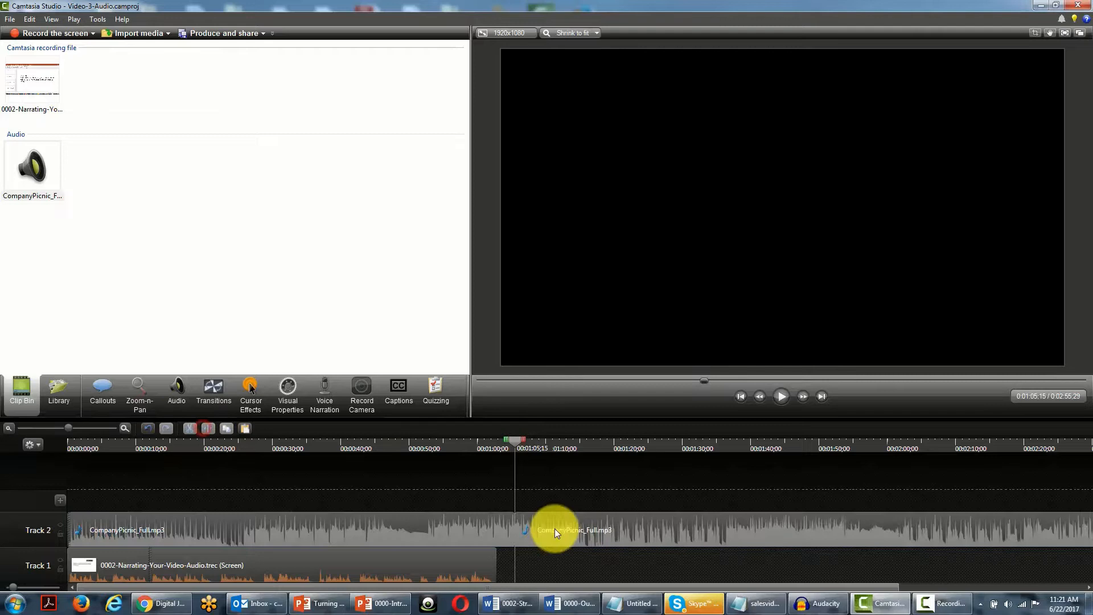
left_click(630, 528)
key("Delete")
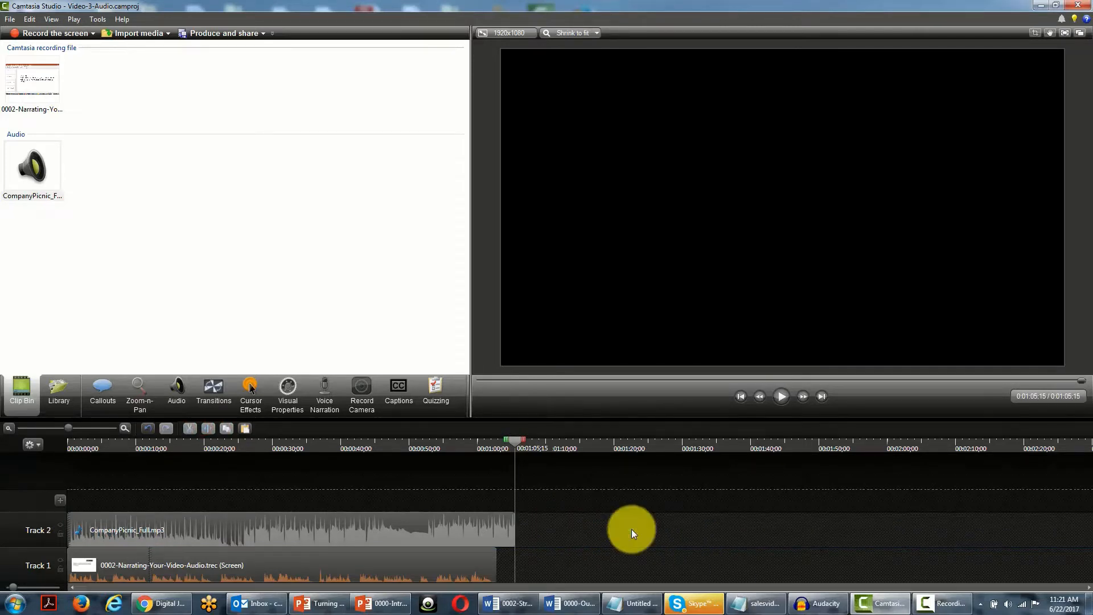
Apply a fade in and a fade out to the CompanyPicnic_Full.mp3 clip on Track 2.
left_click(293, 527)
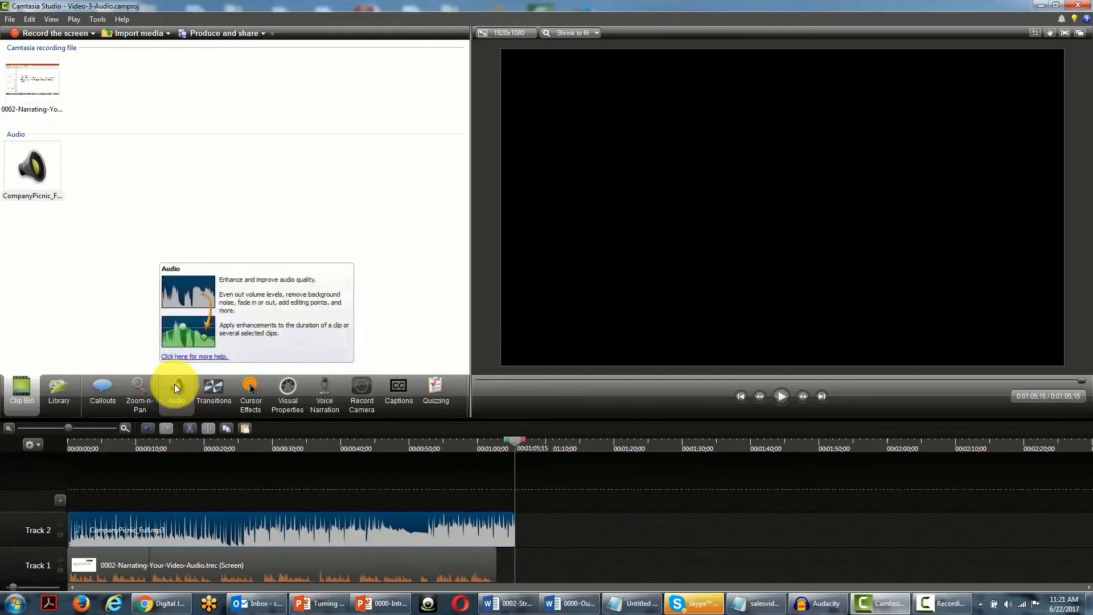
left_click(174, 384)
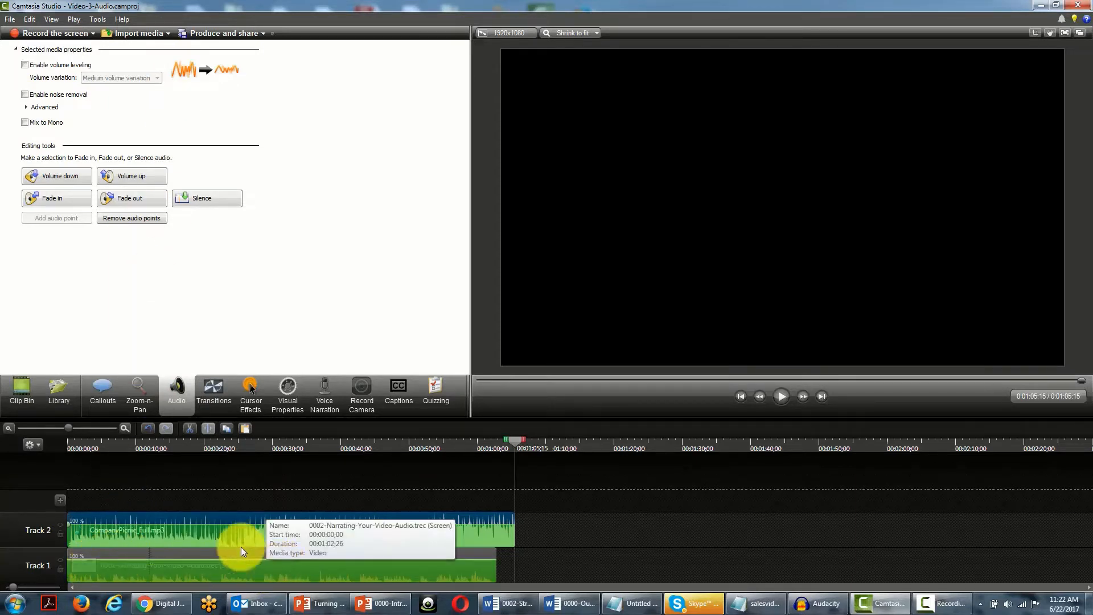
left_click(52, 198)
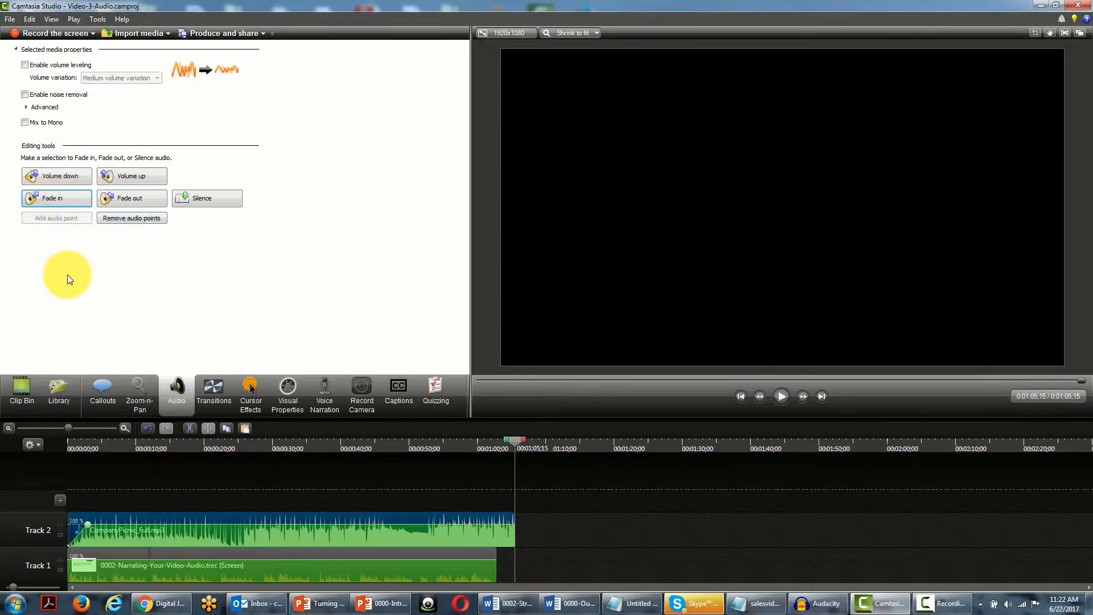
left_click(155, 199)
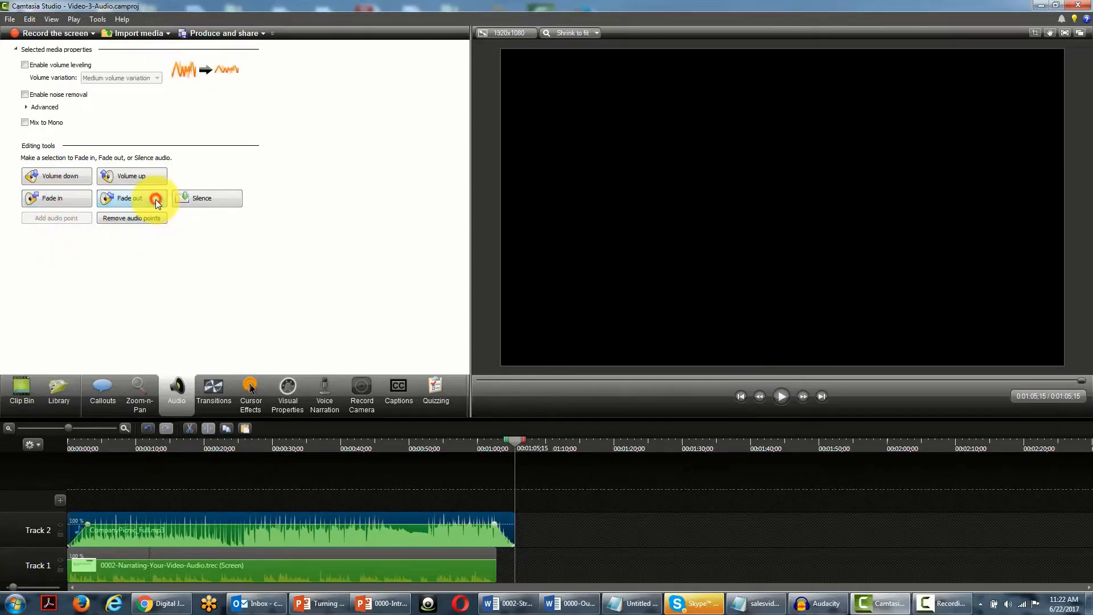
Lower the volume of the music clip repeatedly to a quiet background level well below the narration.
left_click(53, 176)
left_click(53, 175)
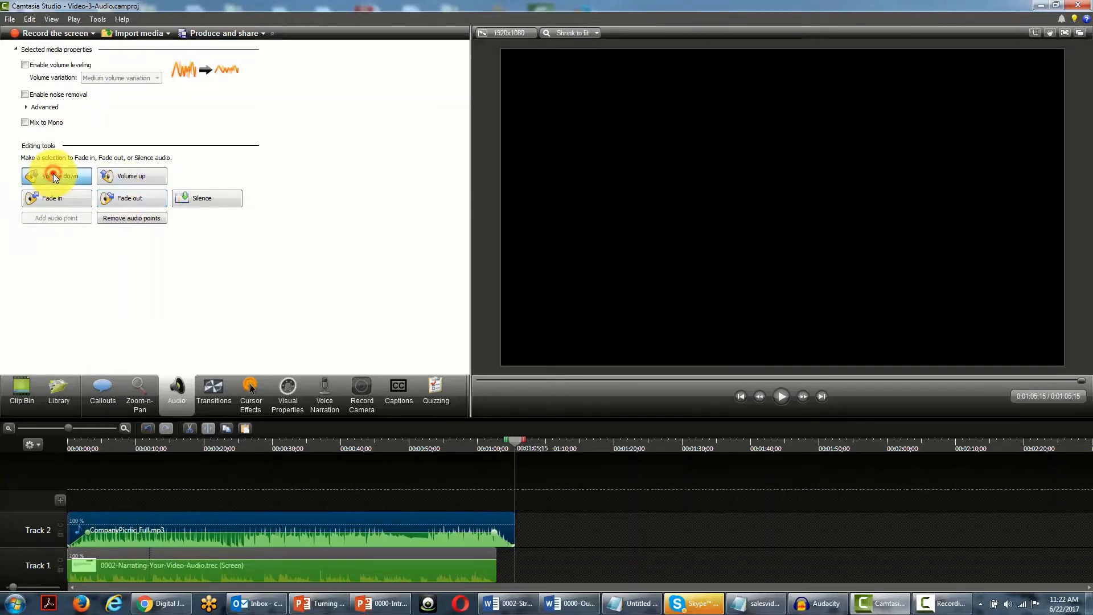
left_click(53, 176)
left_click(53, 176)
left_click(53, 175)
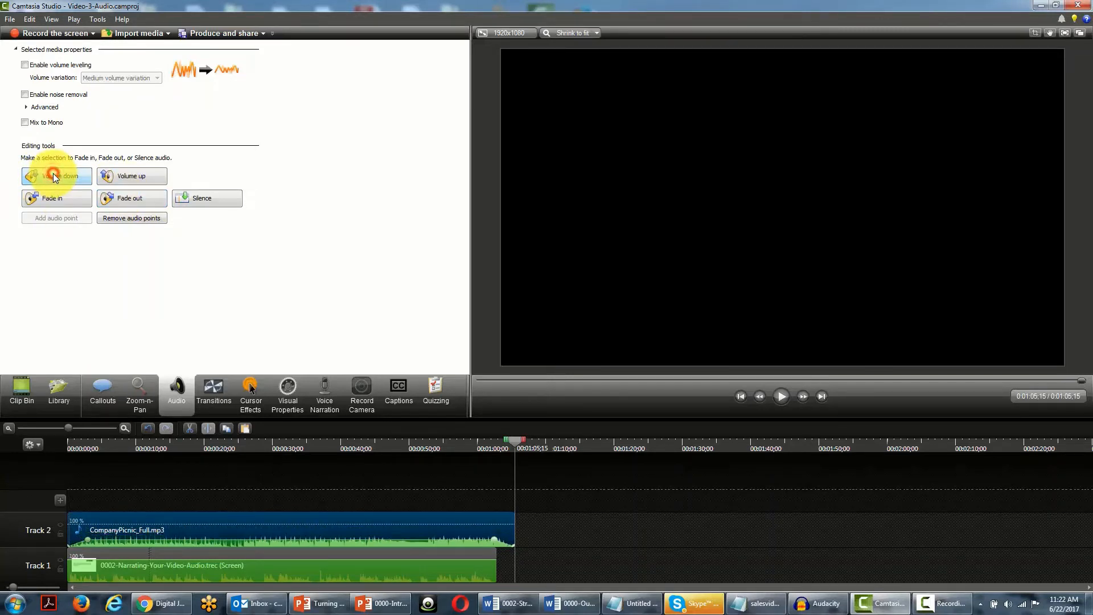
left_click(53, 175)
left_click(53, 175)
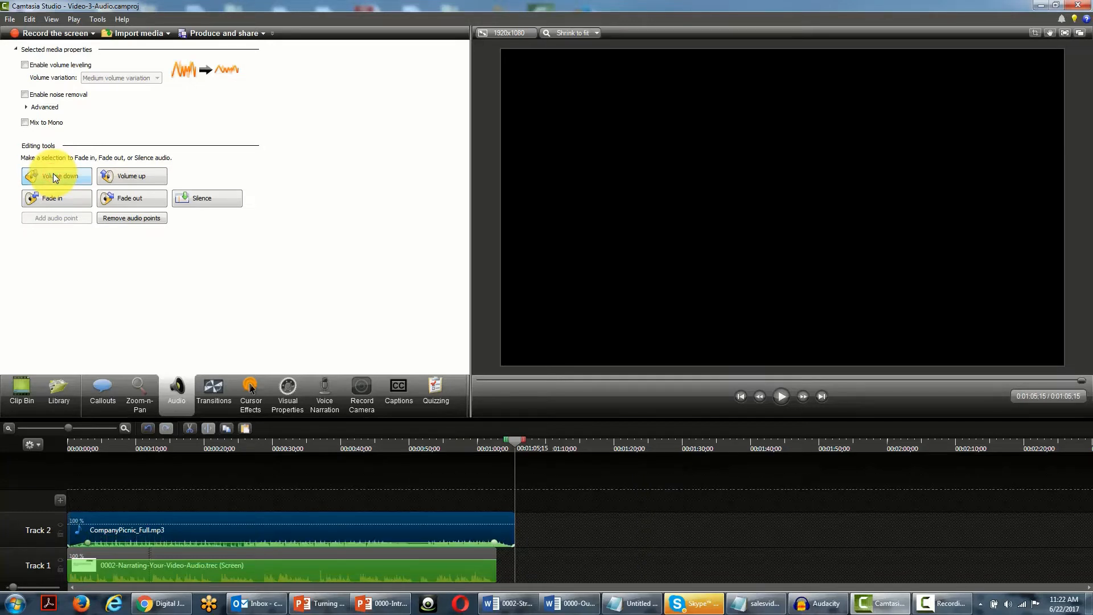
left_click(53, 175)
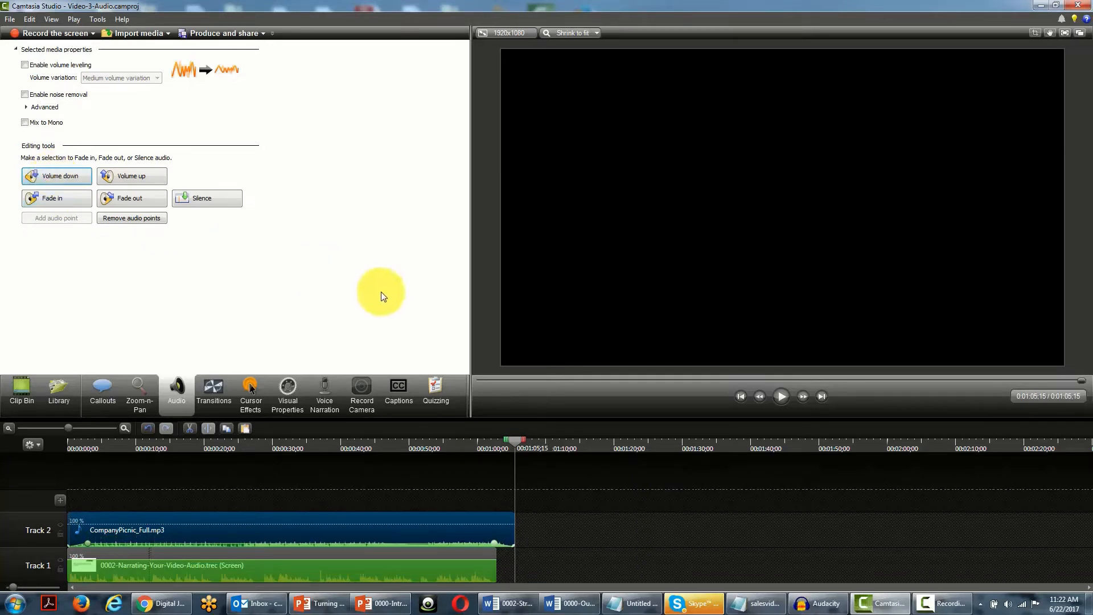
Play the first four seconds of the mix, lower the music volume one more step and return to the start.
left_click(738, 396)
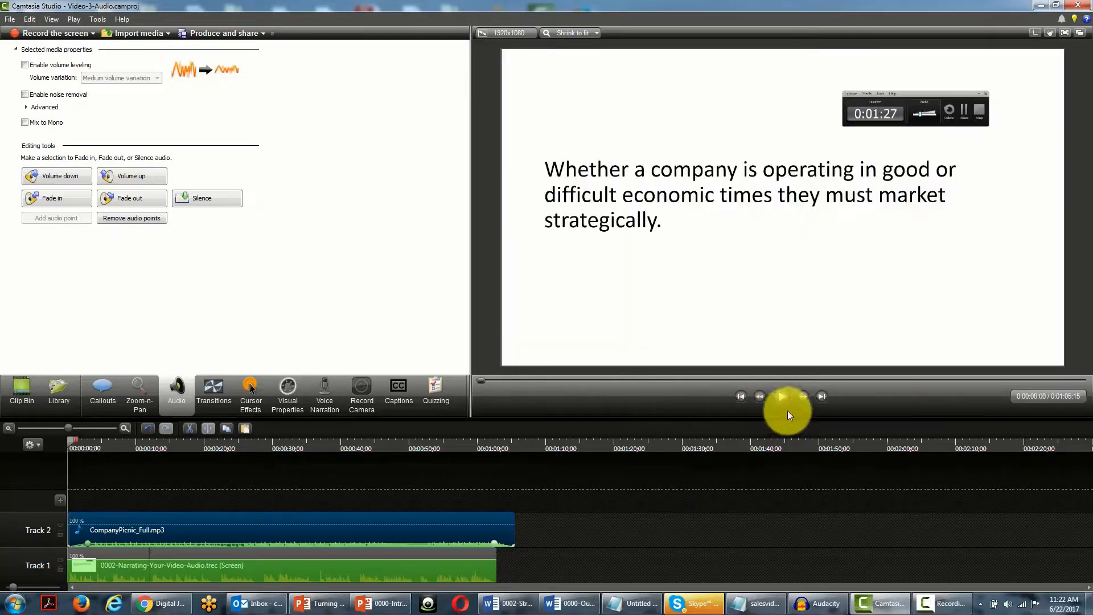
left_click(778, 397)
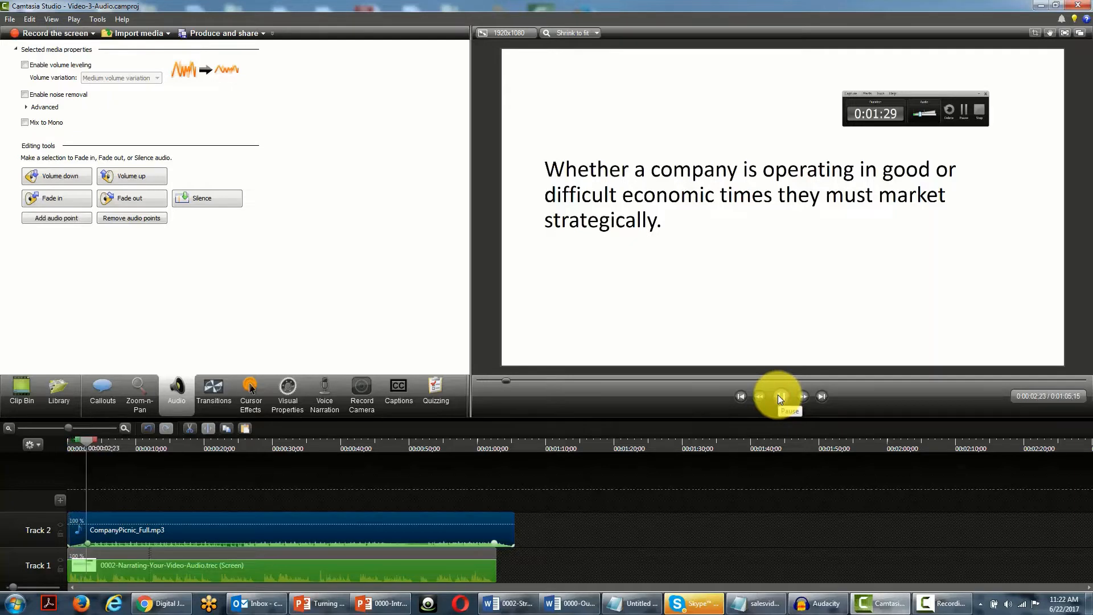
left_click(777, 395)
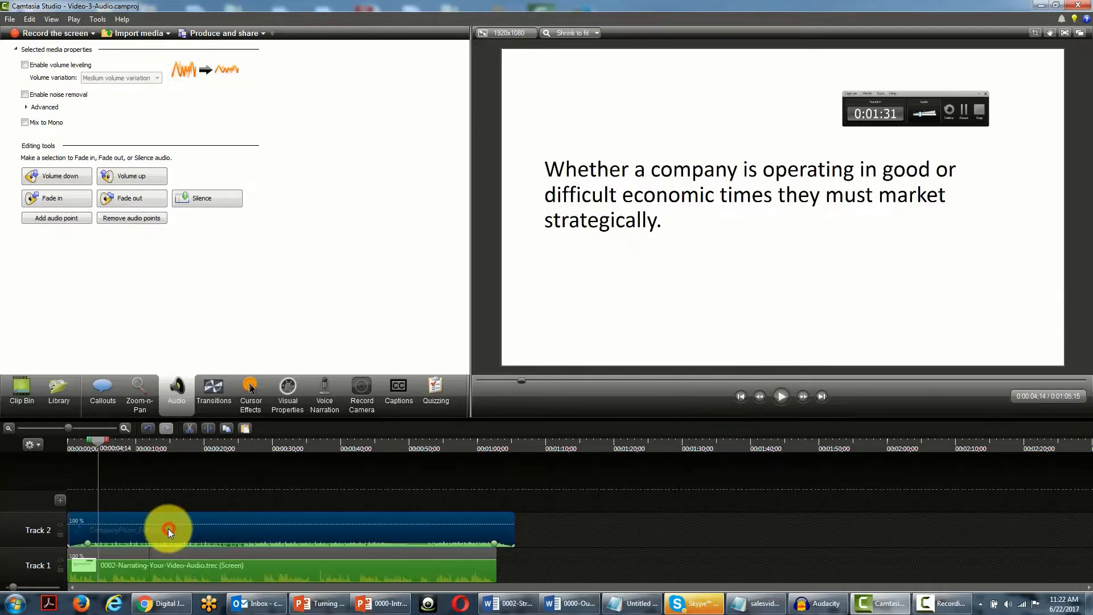
left_click(66, 176)
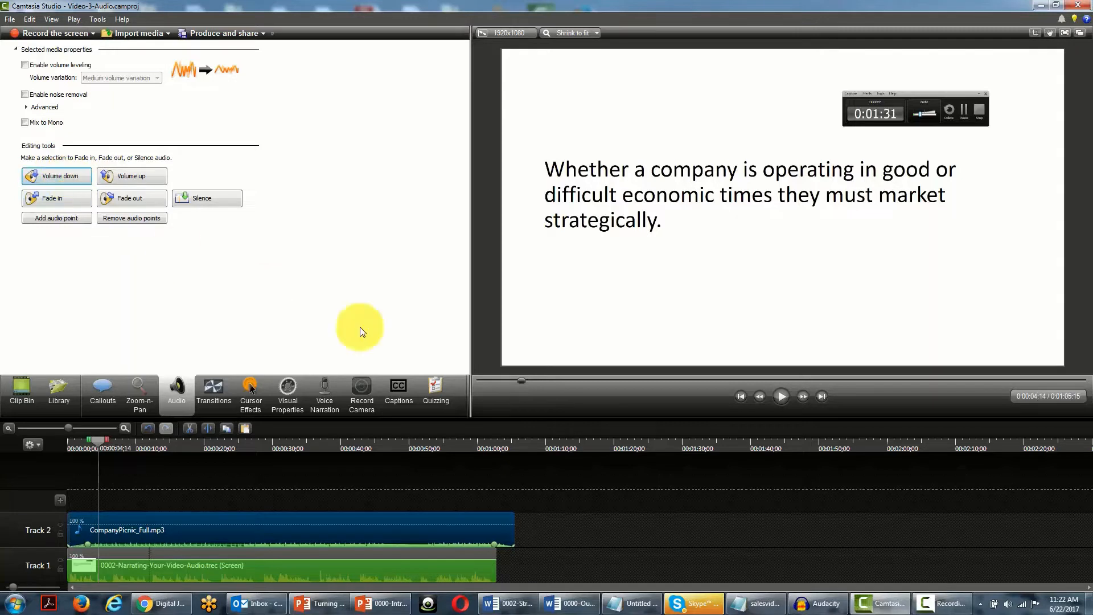
left_click(741, 397)
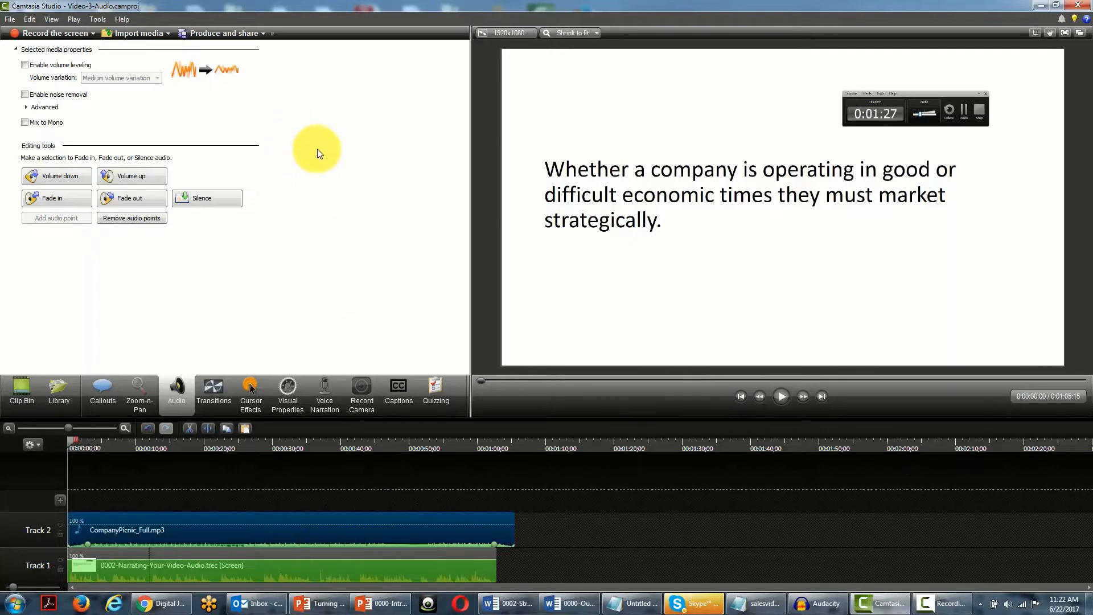
Produce the project with the mo3 MP3 audio preset under the name Video-3-Audio-With-Music and play the produced file.
left_click(263, 33)
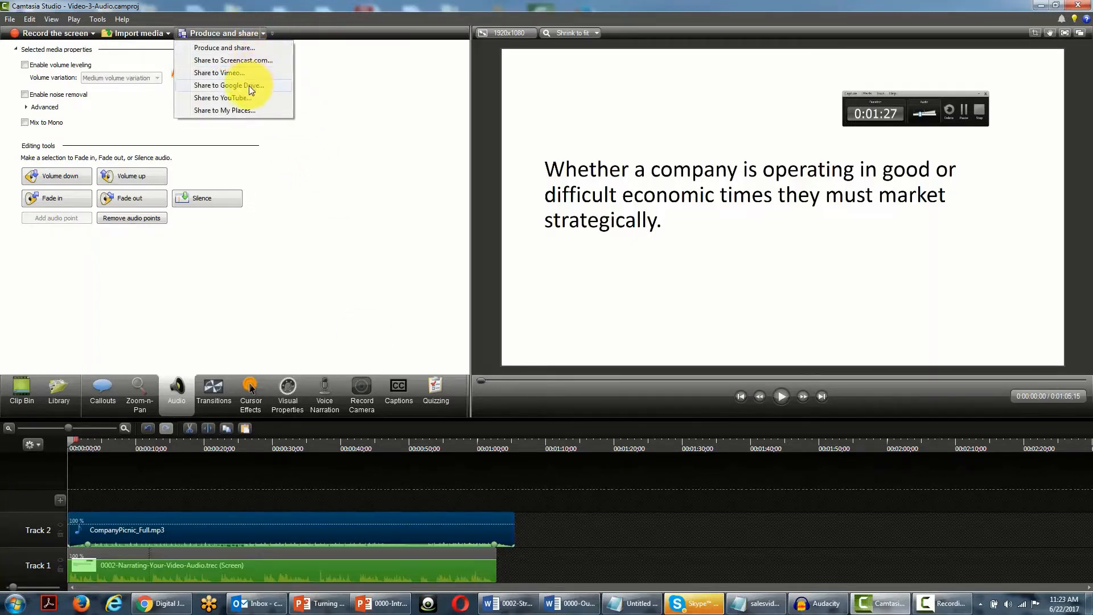
left_click(233, 49)
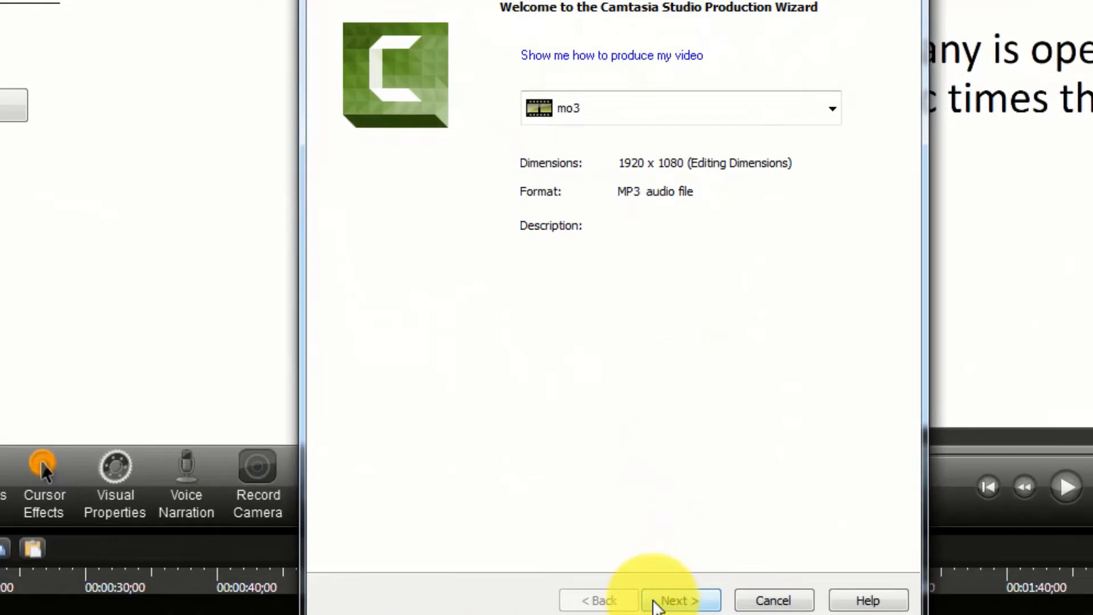
left_click(665, 603)
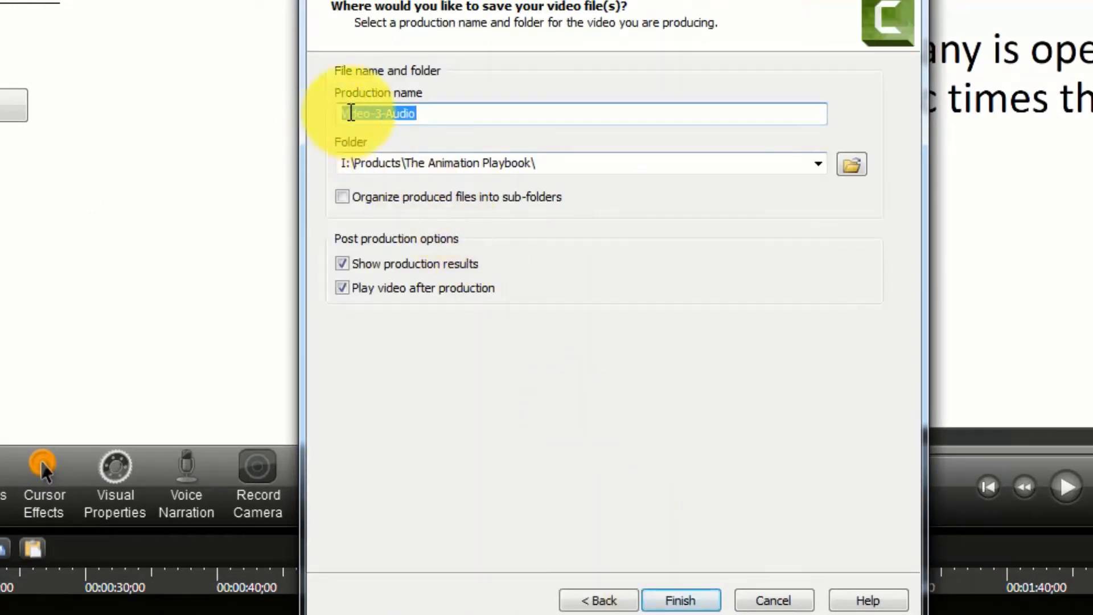
left_click(341, 113)
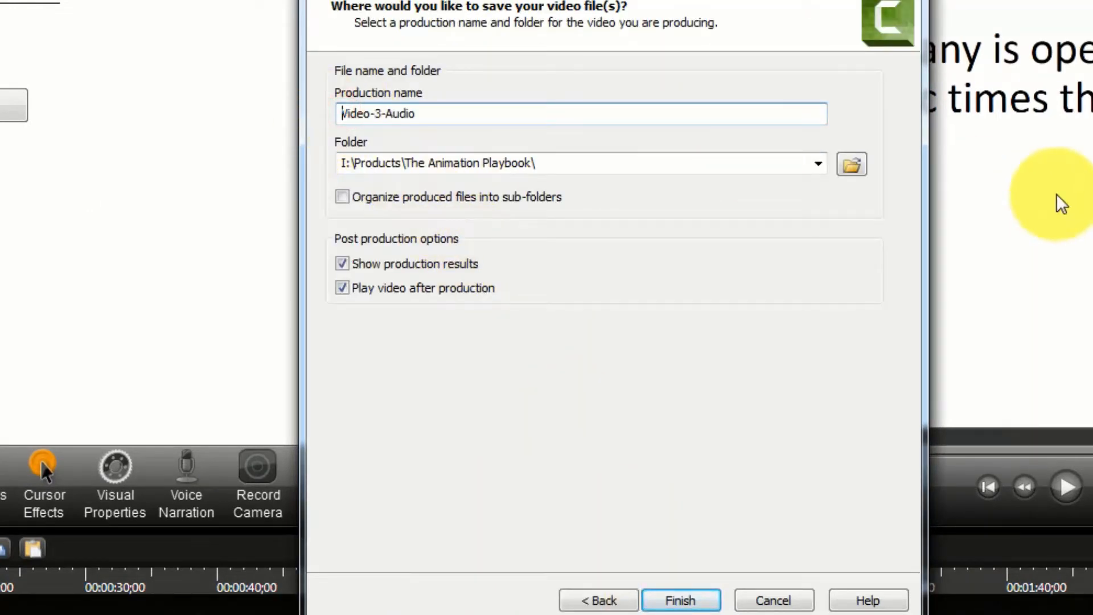
key("End")
type("-With-Music")
left_click(669, 601)
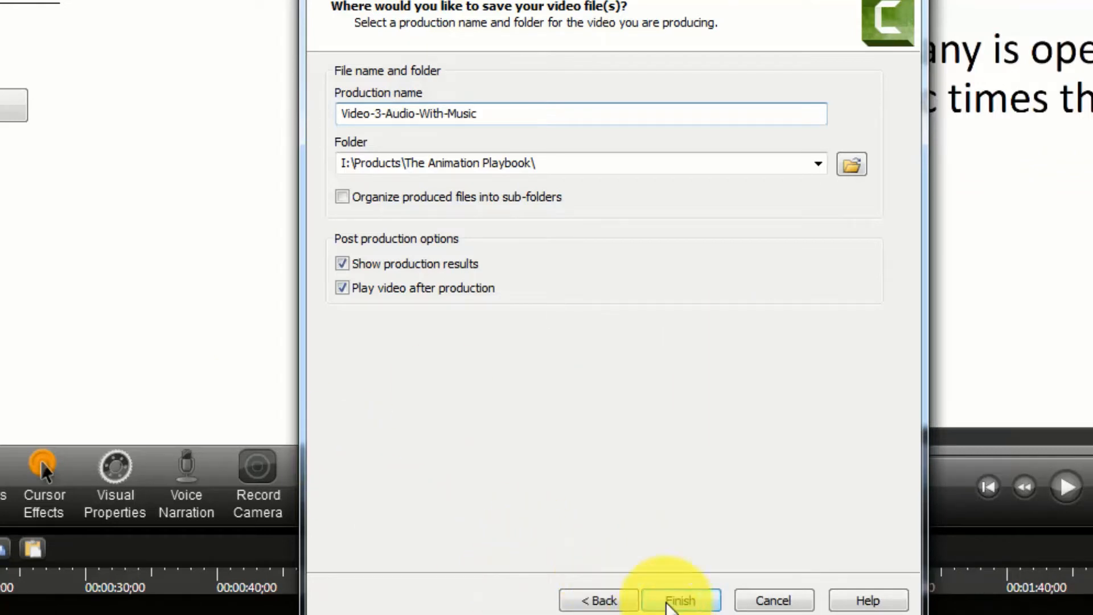
left_click(671, 603)
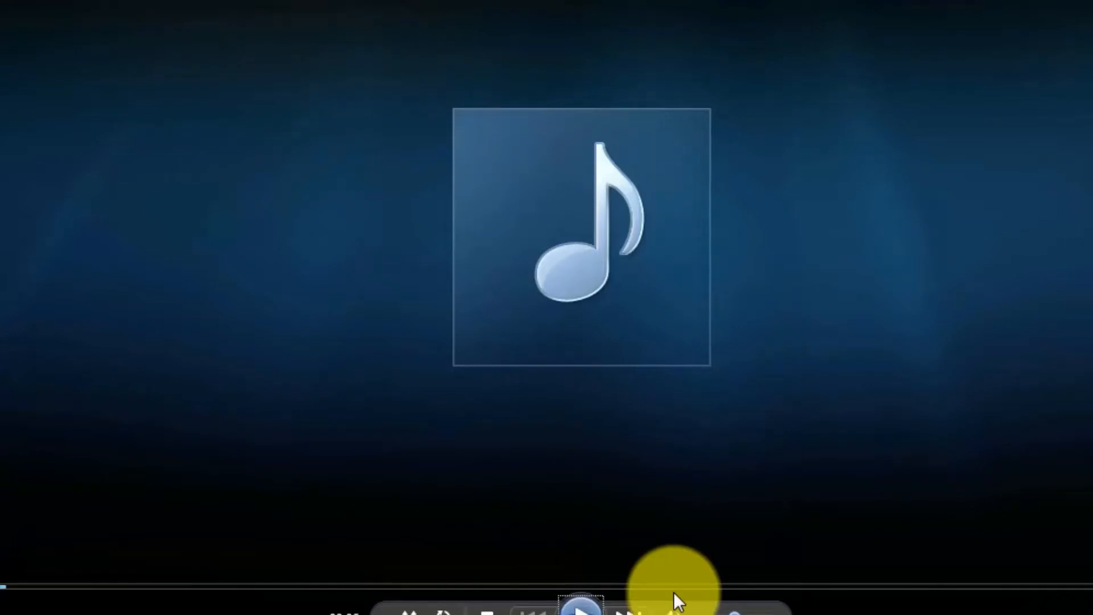
left_click(592, 607)
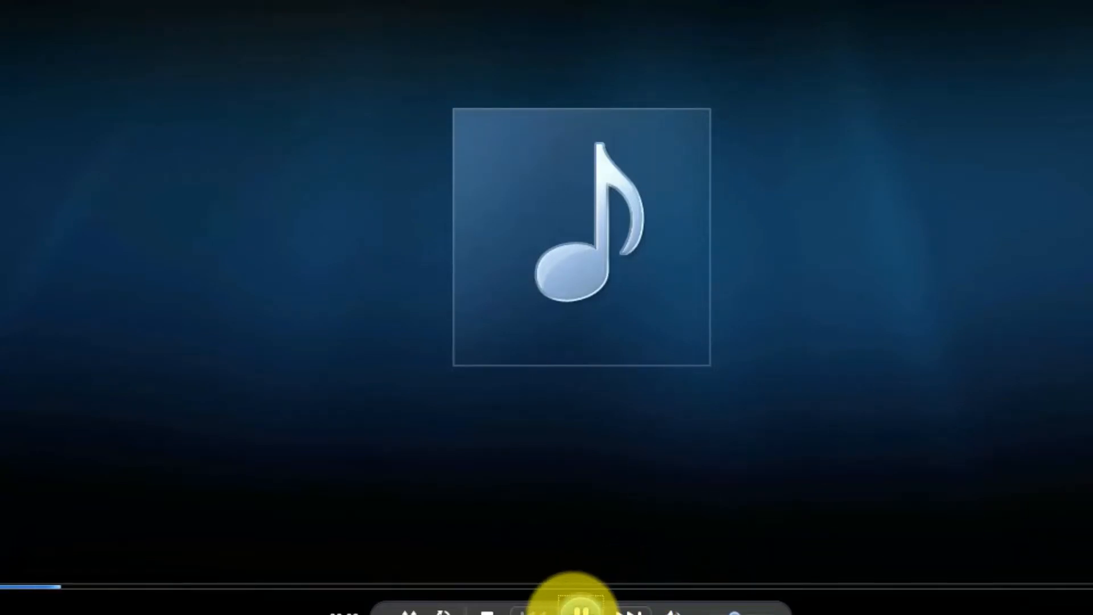
Stop the playback, locate the produced MP3 in the production folder and finish the production.
left_click(578, 608)
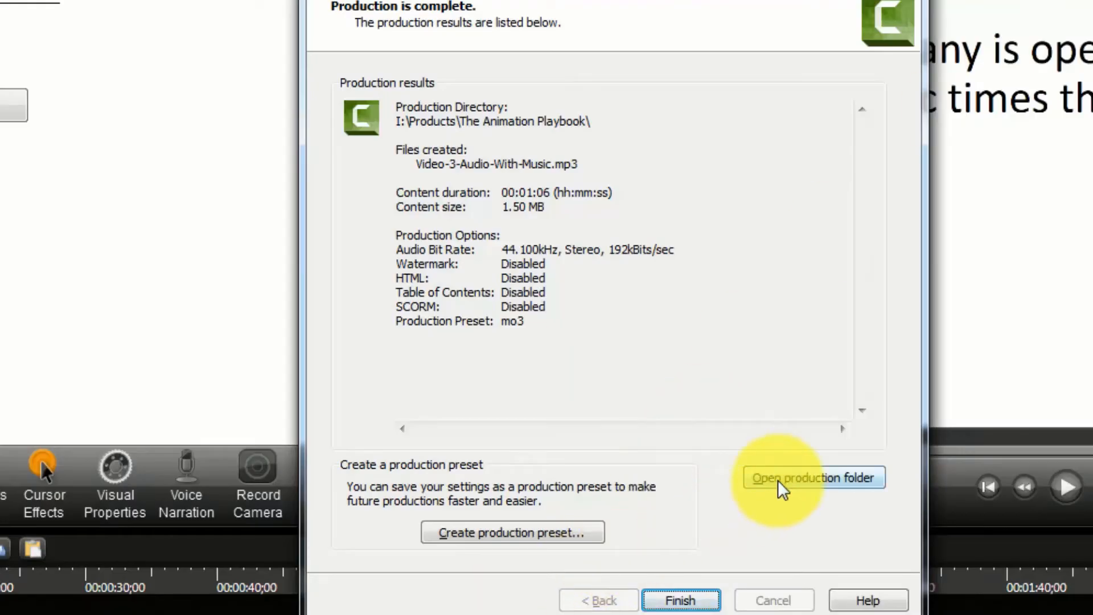
left_click(782, 488)
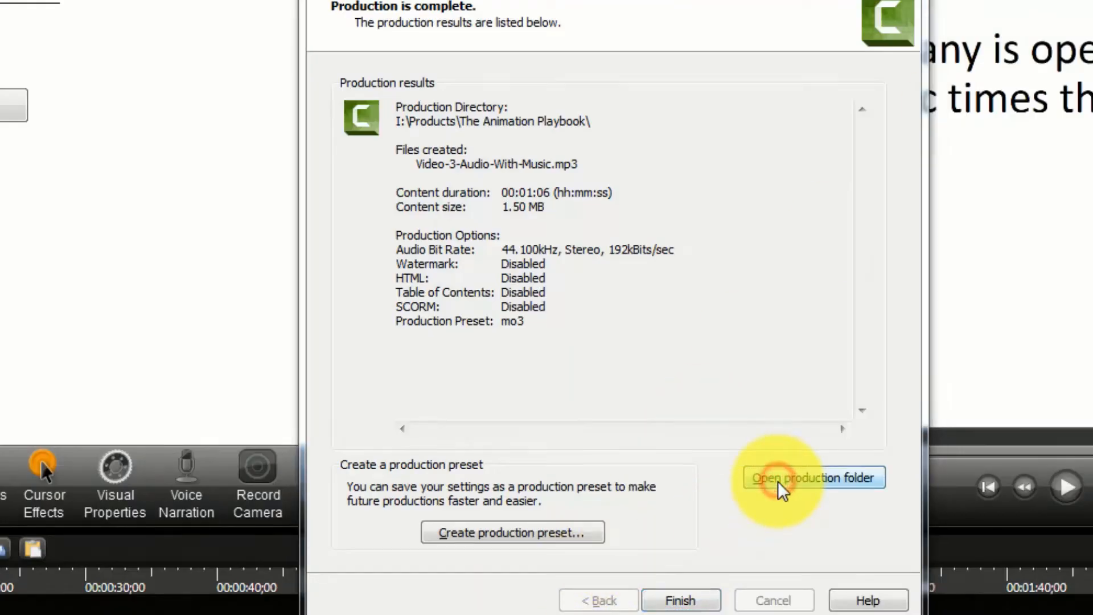
left_click(811, 323)
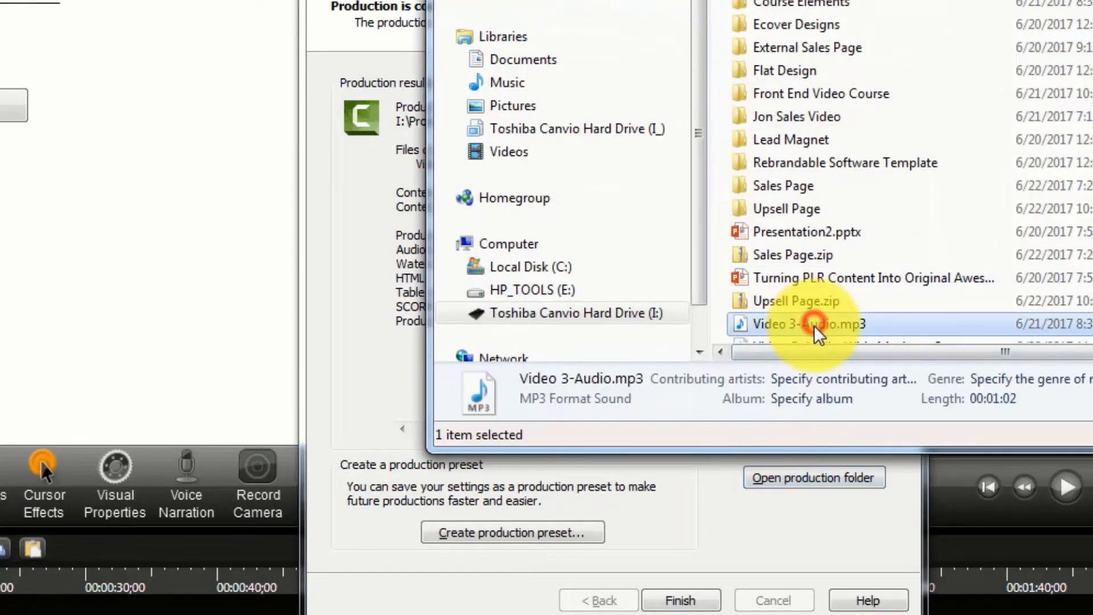
scroll(820, 341, "down", 1)
left_click(818, 335)
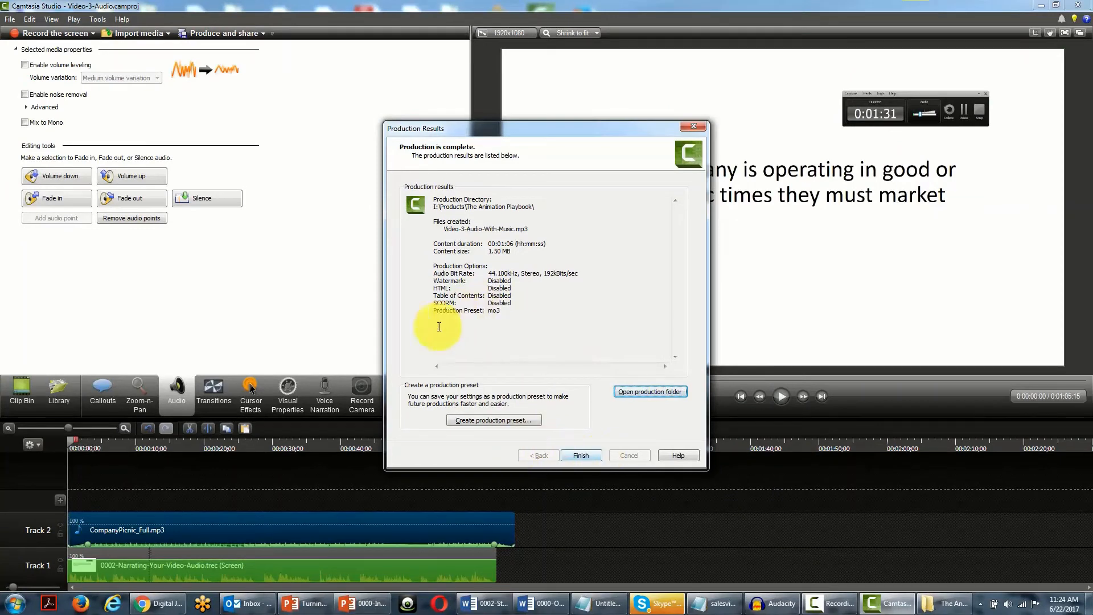
left_click(579, 455)
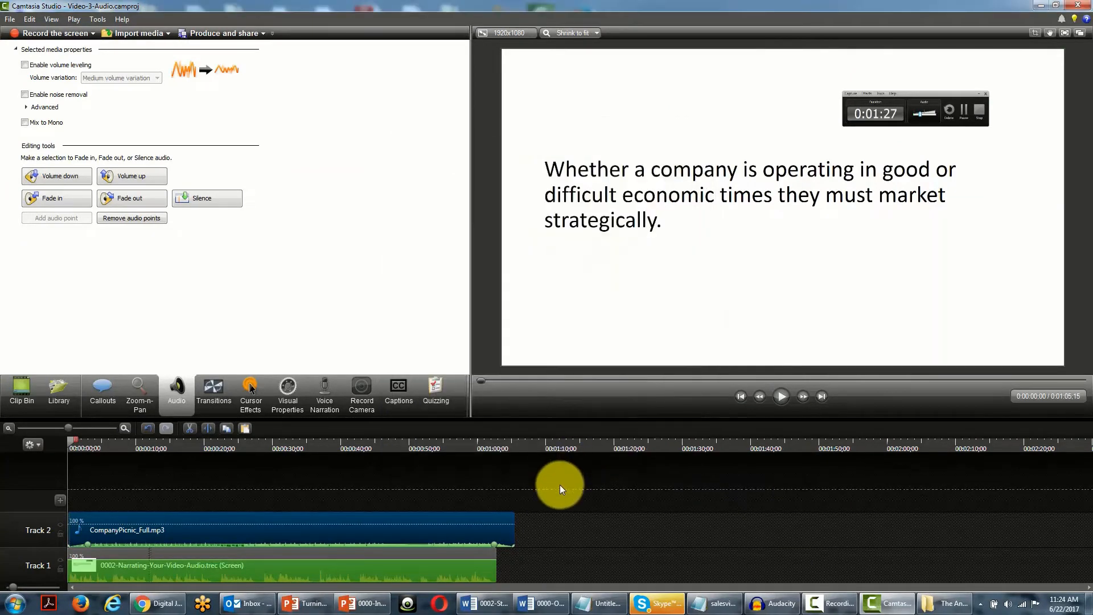
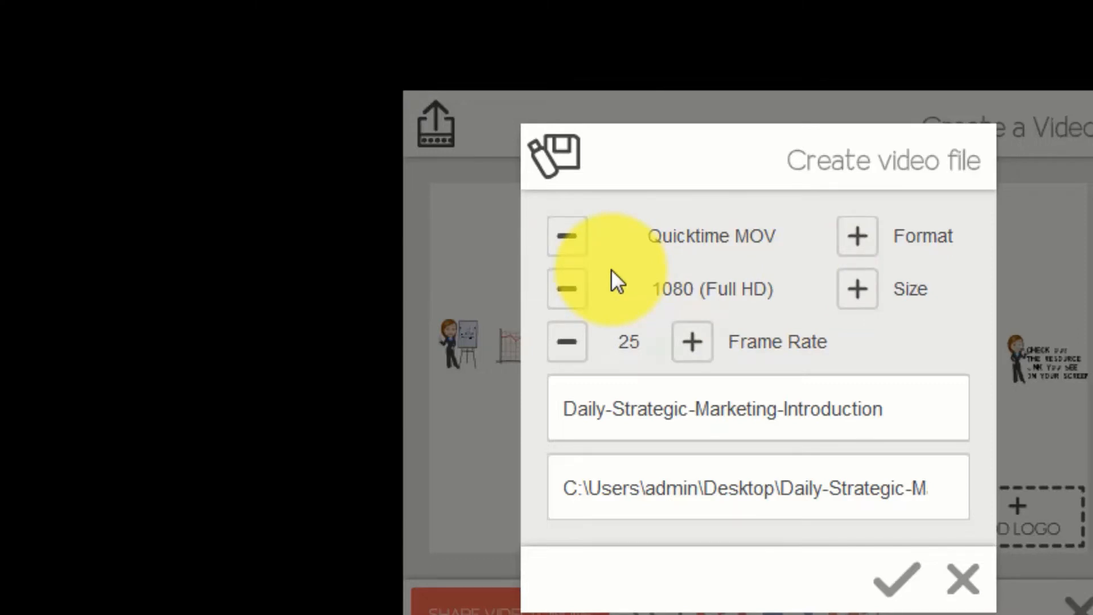
Create the video file Daily-Strategic-Marketing-Introduction as Quicktime MOV at 1080 (Full HD) with a frame rate of 25.
left_click(888, 592)
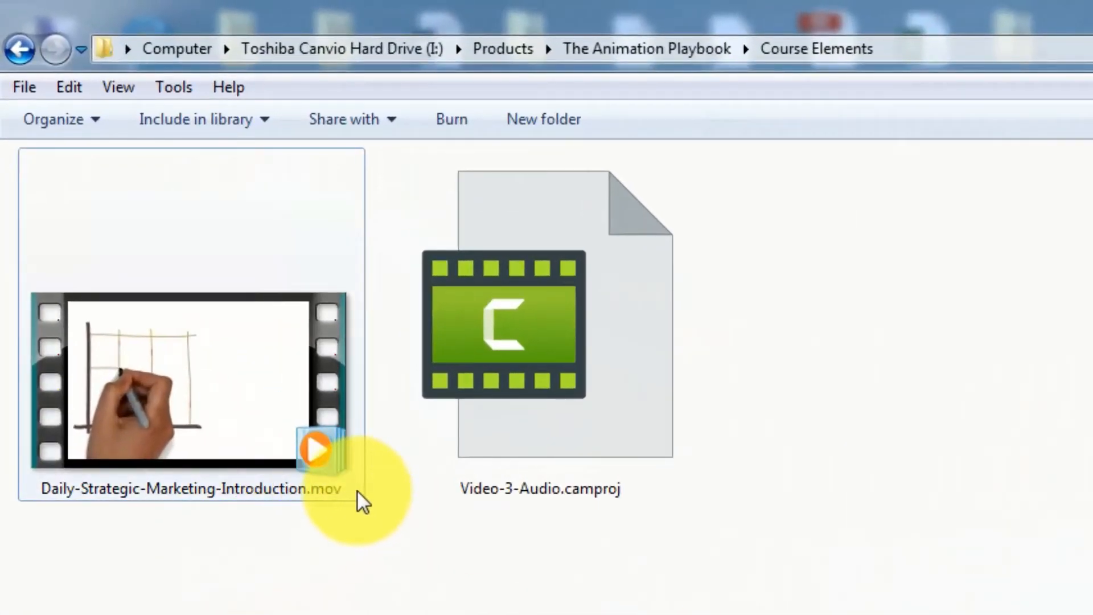
Rename the exported video in the Course Elements folder to Daily-Strategic-Marketing-Introduction.mp4, changing its extension.
left_click(357, 490)
left_click(355, 487)
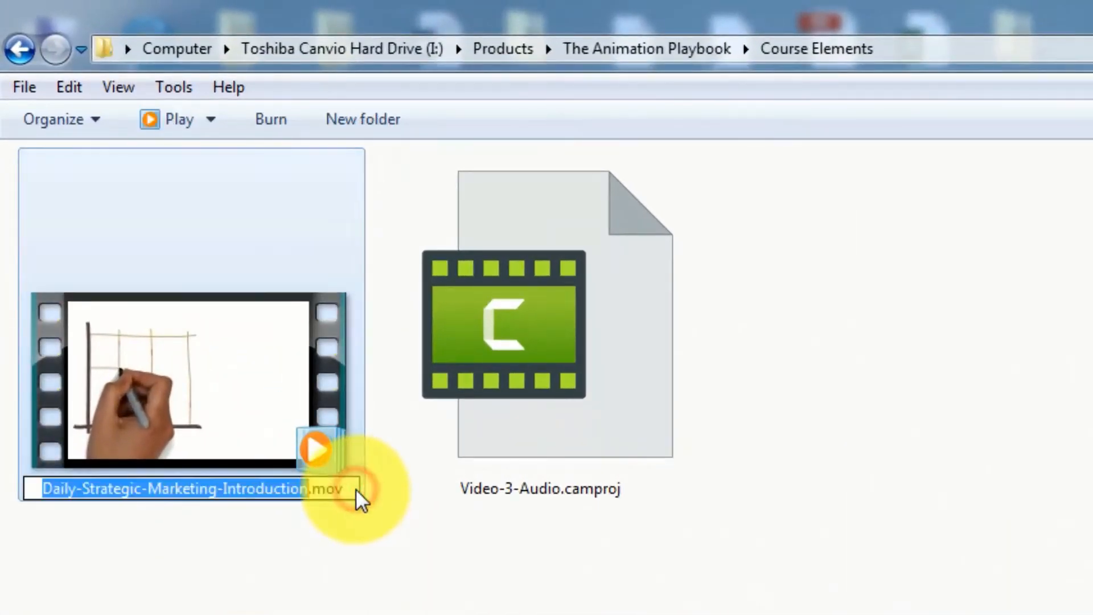
left_click(355, 488)
key("BackSpace")
key("BackSpace")
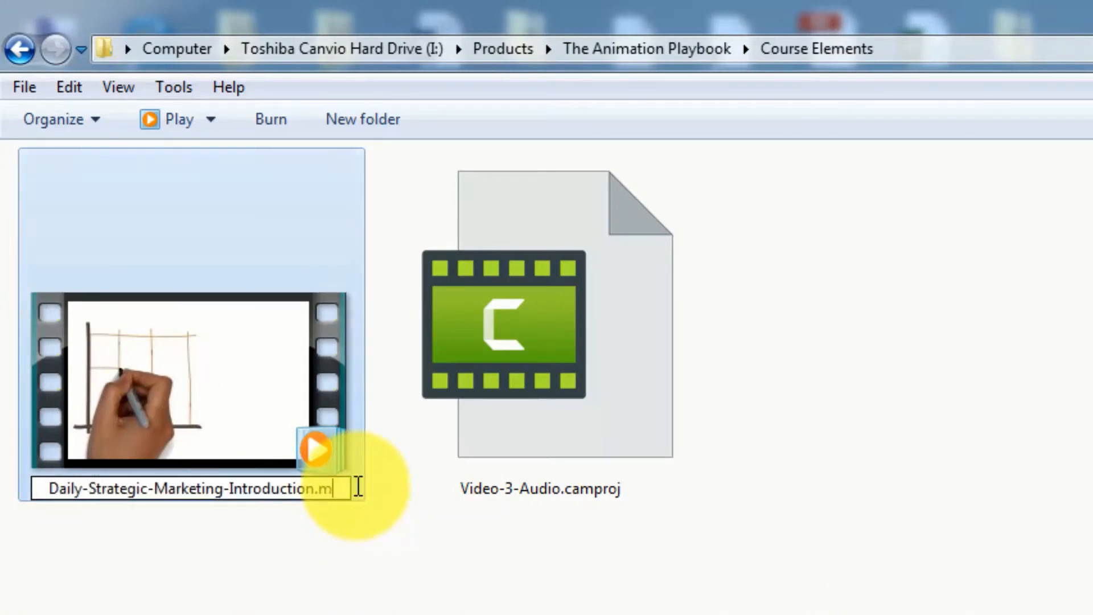
type("p4")
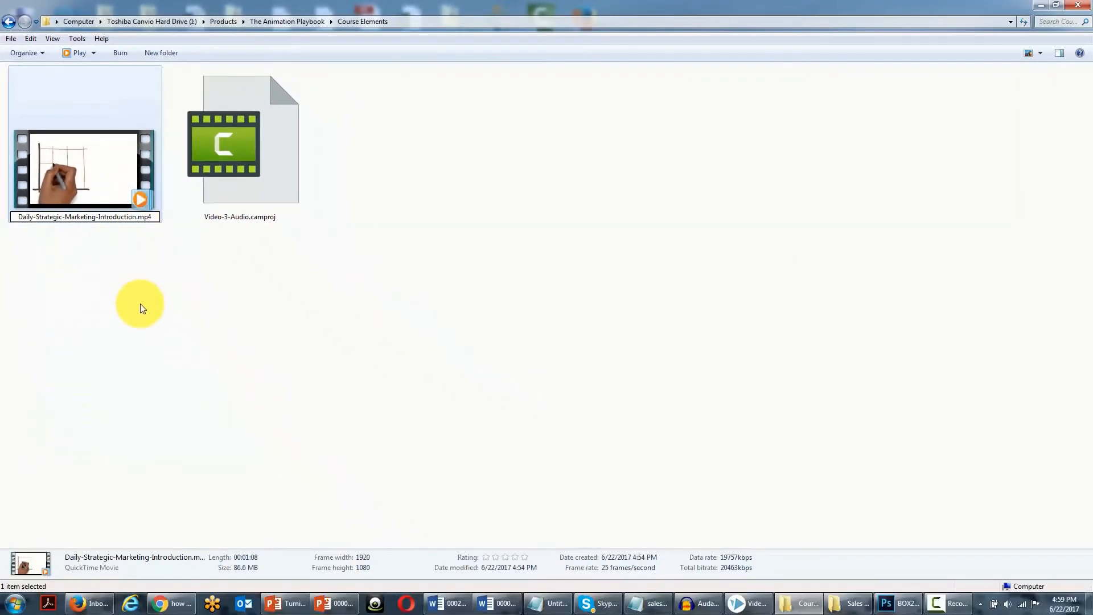
left_click(175, 381)
left_click(740, 382)
left_click(592, 307)
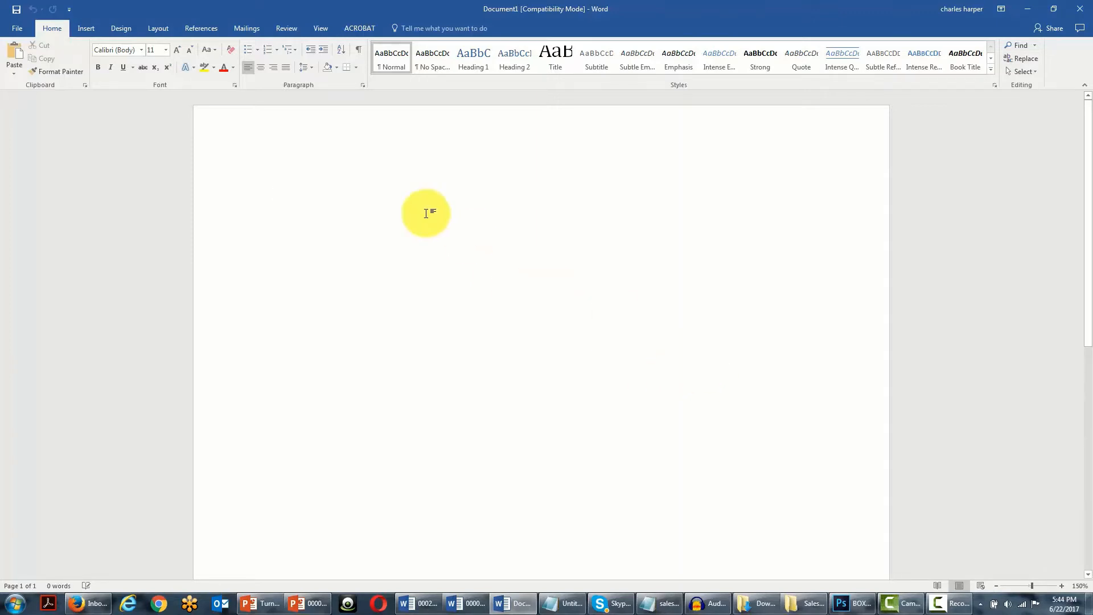
Open Training+guide.pdf in Word and accept its conversion to an editable document.
left_click(15, 32)
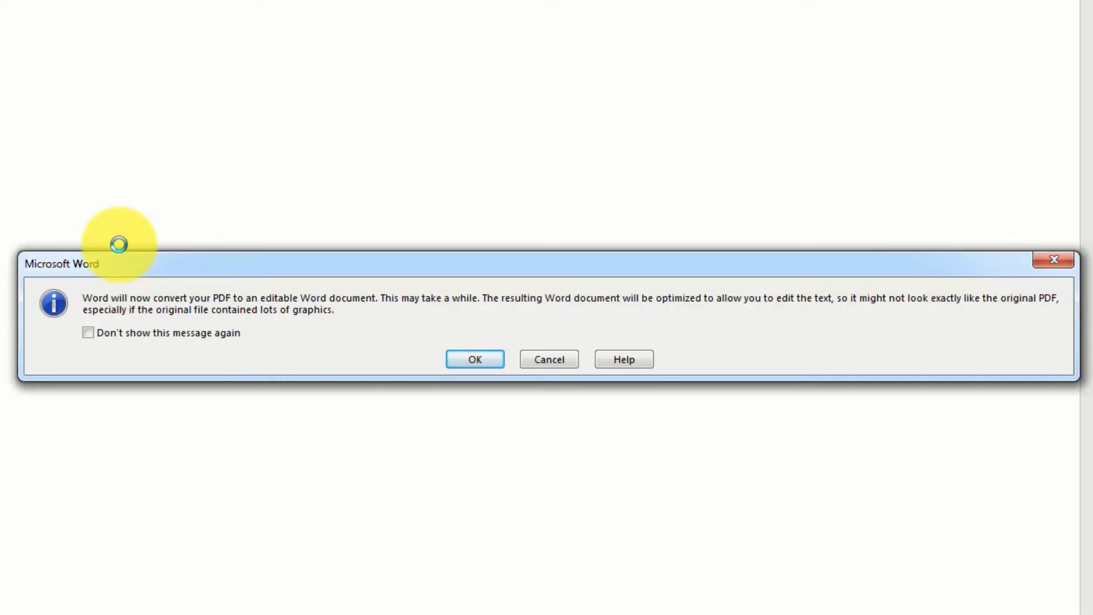
left_click(472, 358)
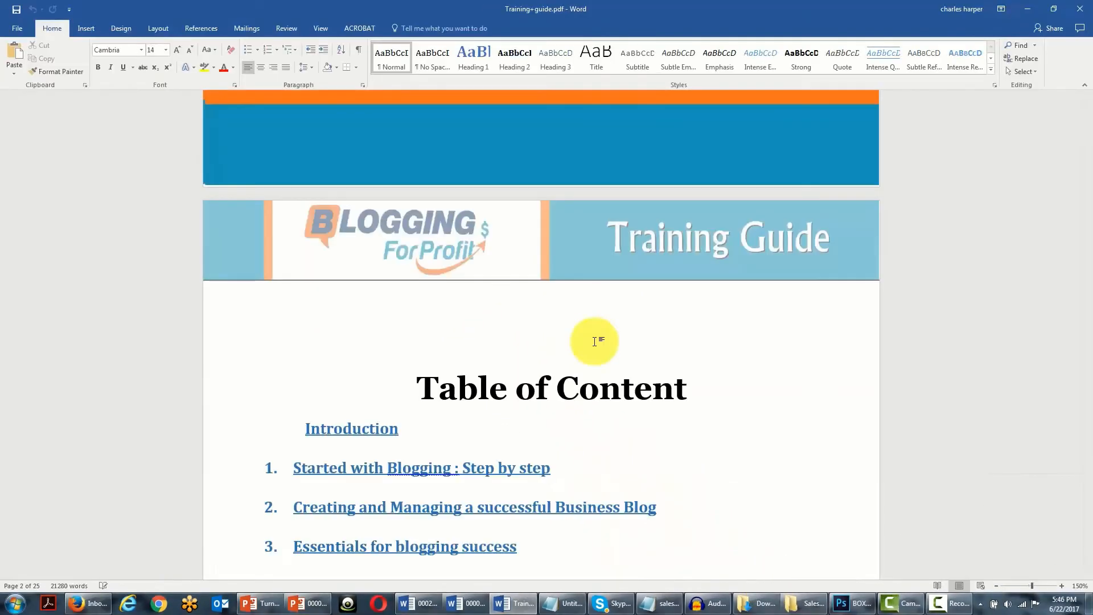
Delete the text from "A blog writer can select any platform" to the end of Chapter 1's "What Is A Blog?" section.
scroll(542, 377, "down", 10)
scroll(538, 373, "up", 3)
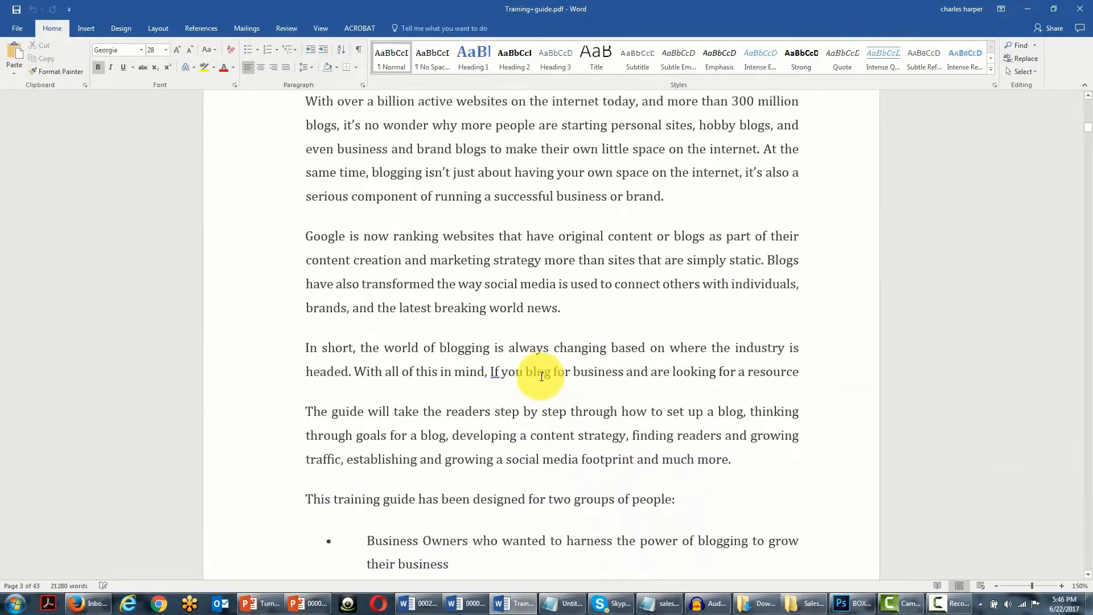
scroll(468, 279, "down", 2)
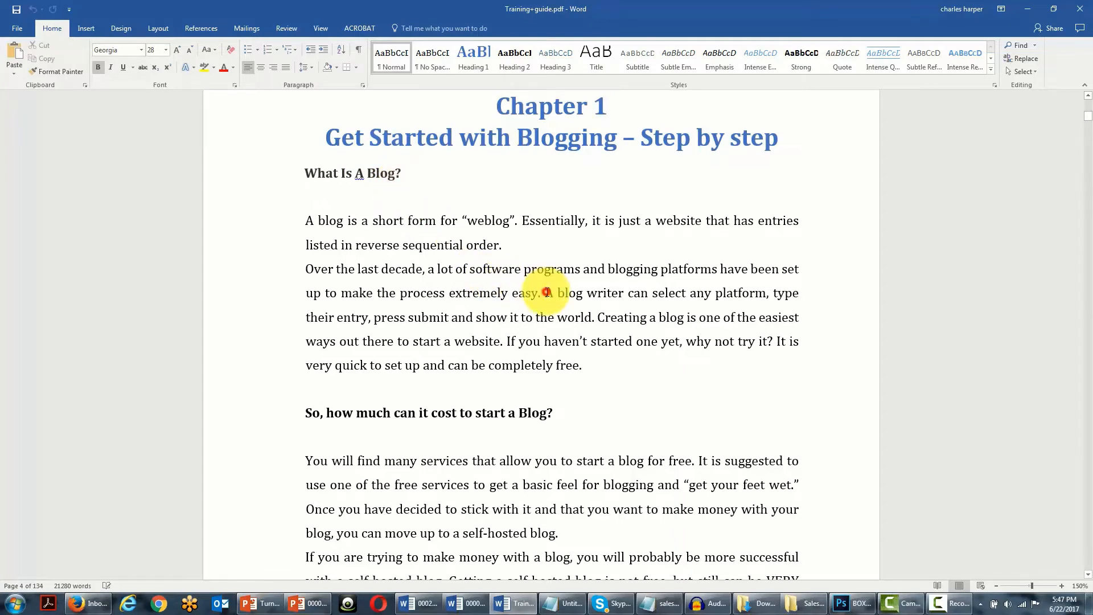
left_click_drag(546, 292, 587, 366)
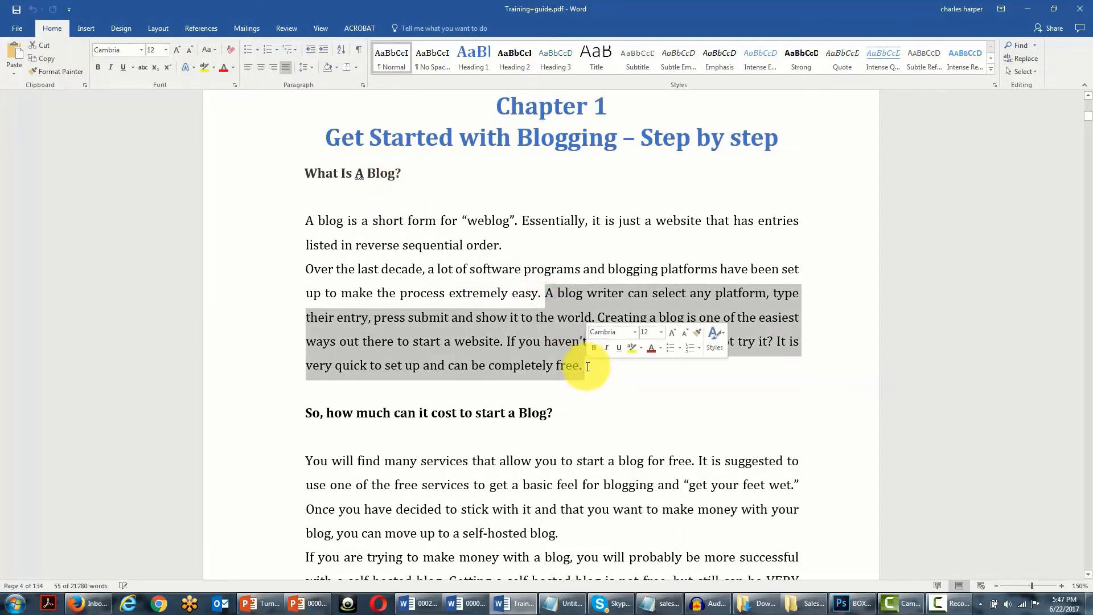
key("Delete")
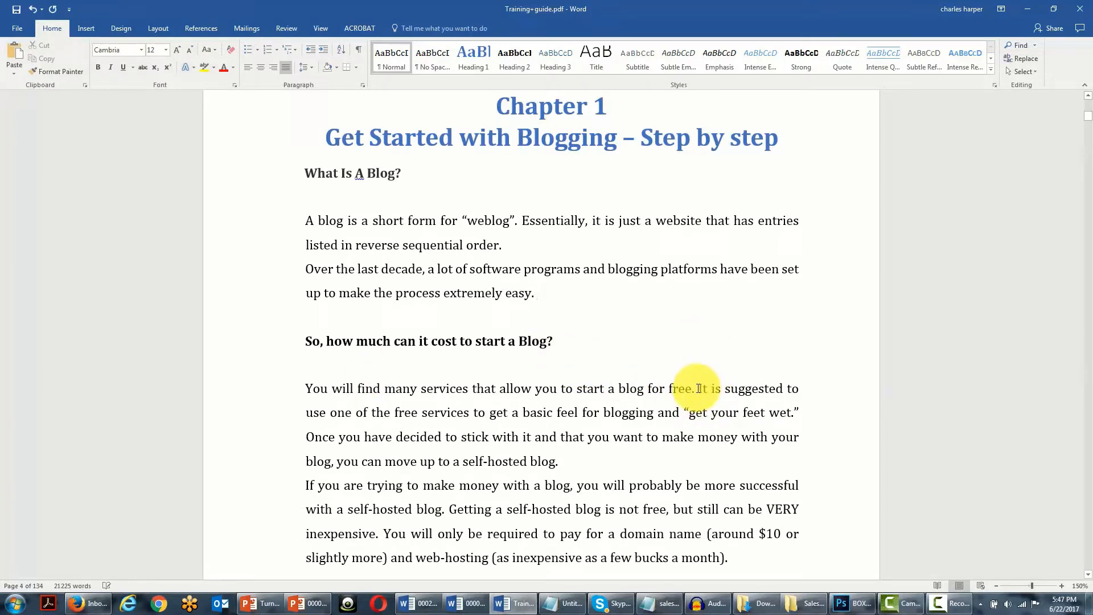
Trim the blog cost section to its opening sentence and the separate paragraph "If you are trying to make money… with a self-hosted blog.".
left_click_drag(699, 388, 702, 457)
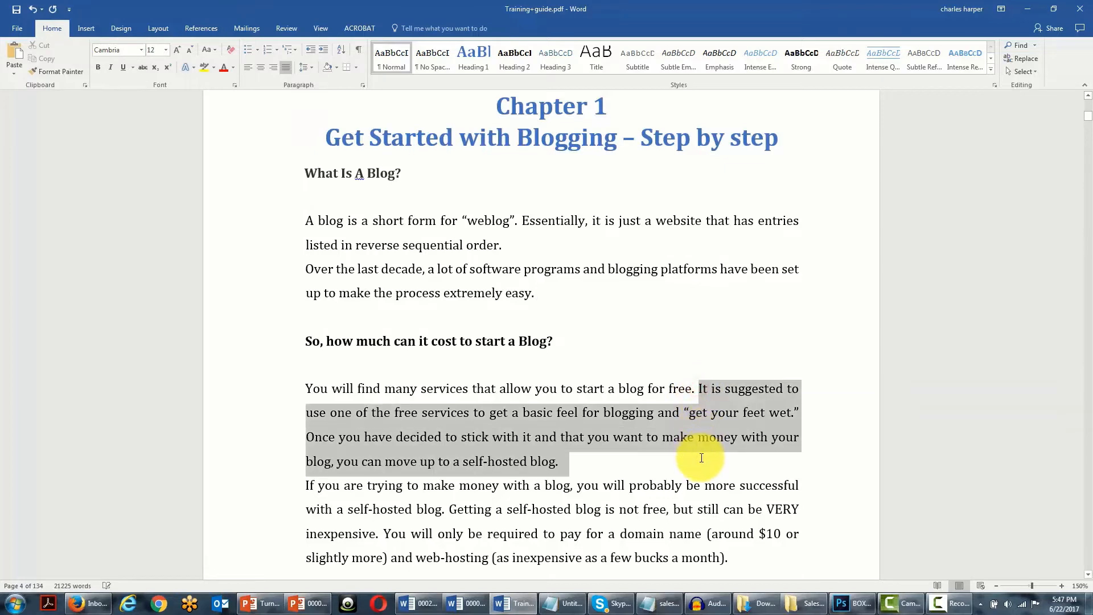
key("Delete")
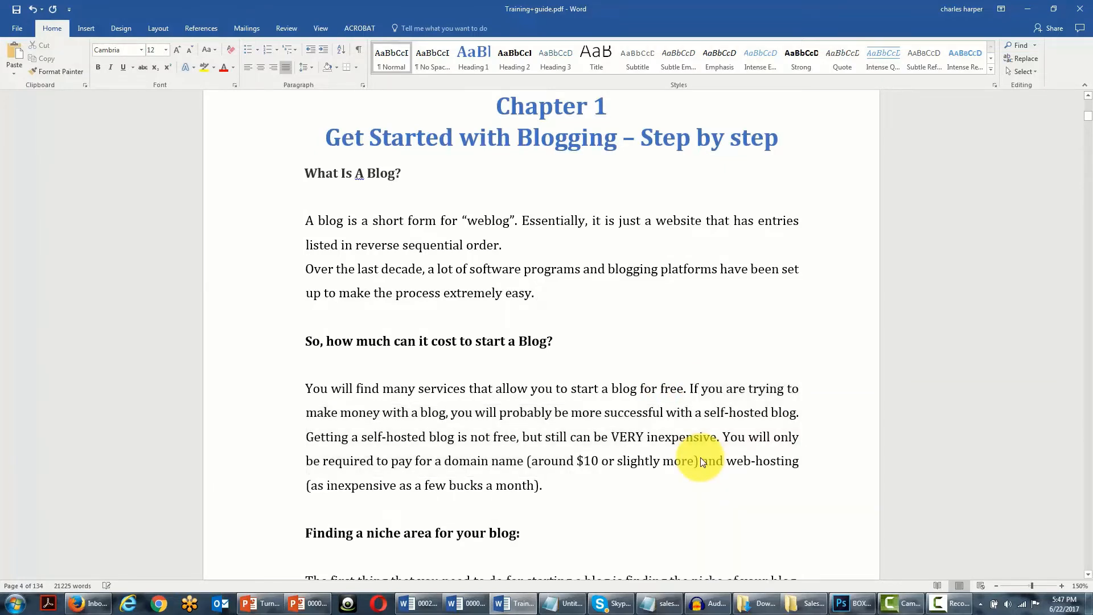
key("Return")
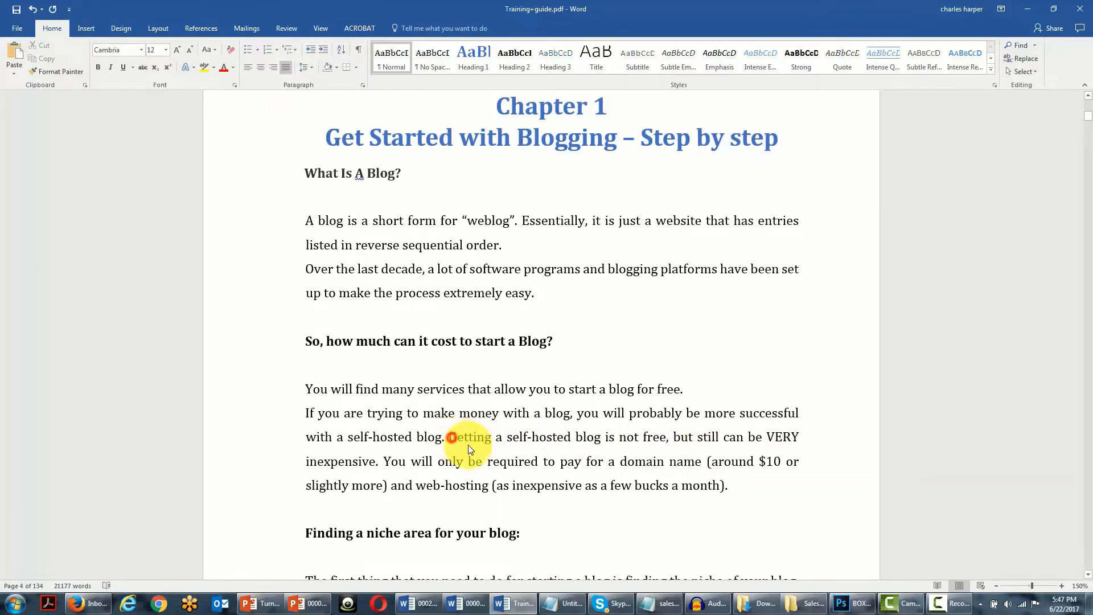
left_click_drag(468, 445, 638, 484)
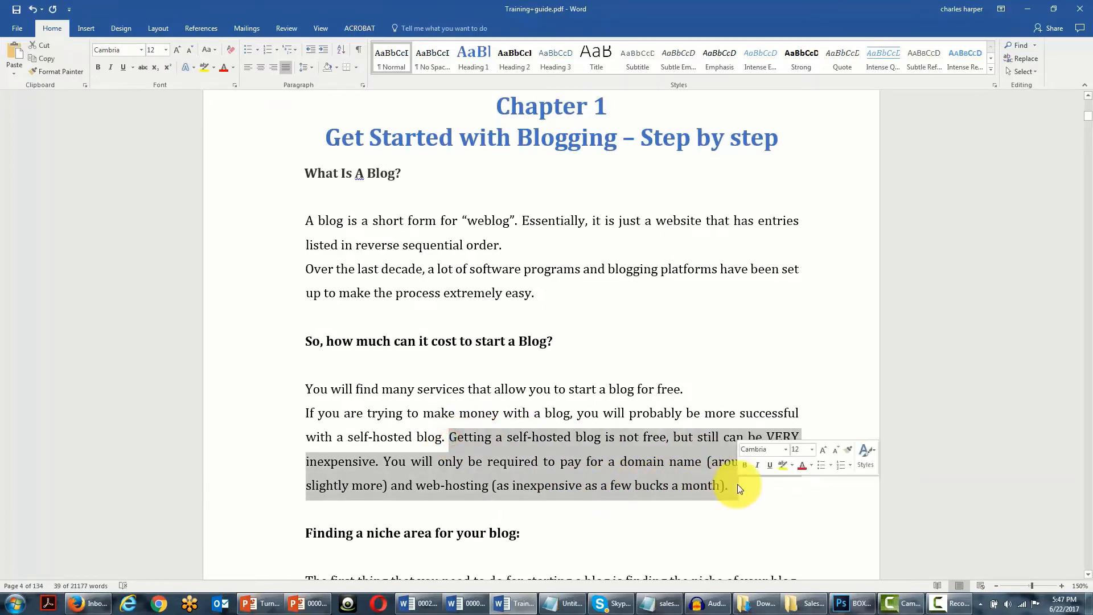
key("Delete")
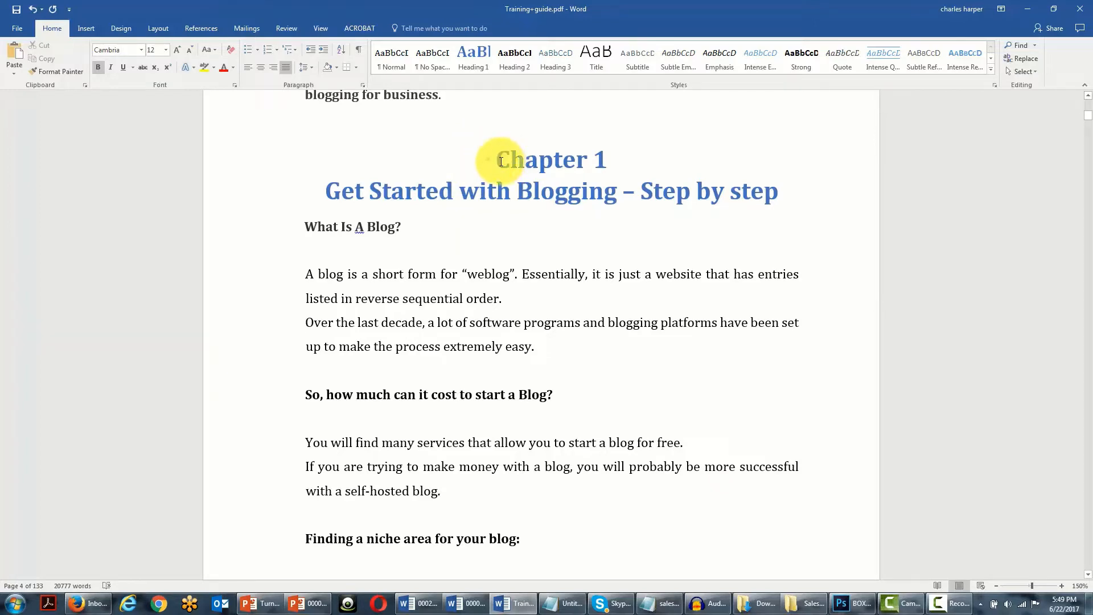
Cut the text from the Chapter 1 heading through WordPress.org and paste it as text only into a new blank document.
left_click_drag(500, 160, 516, 508)
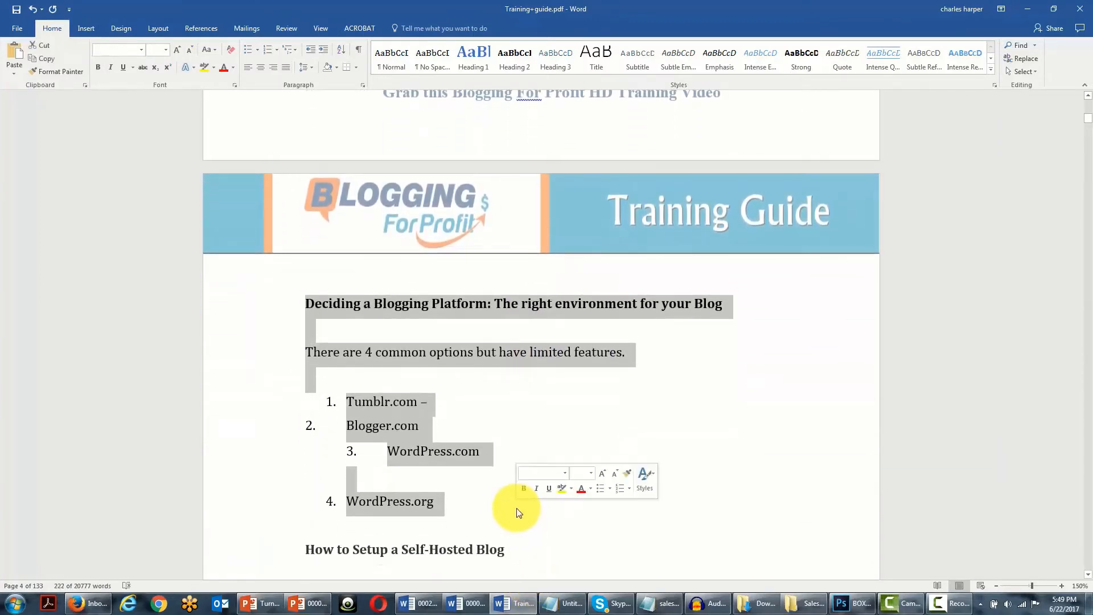
key("Delete")
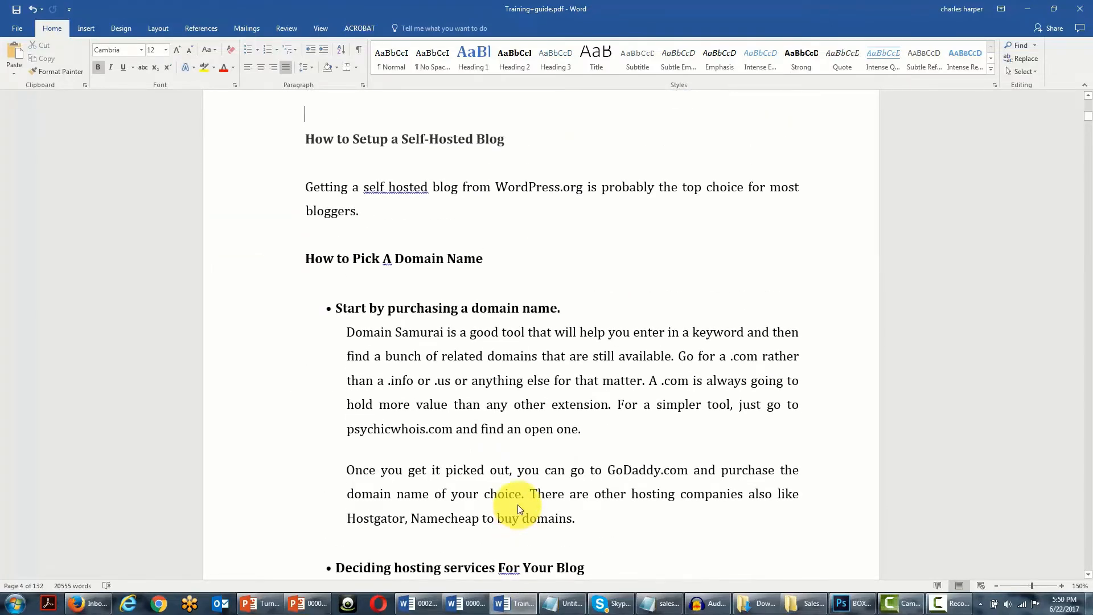
key("ctrl+n")
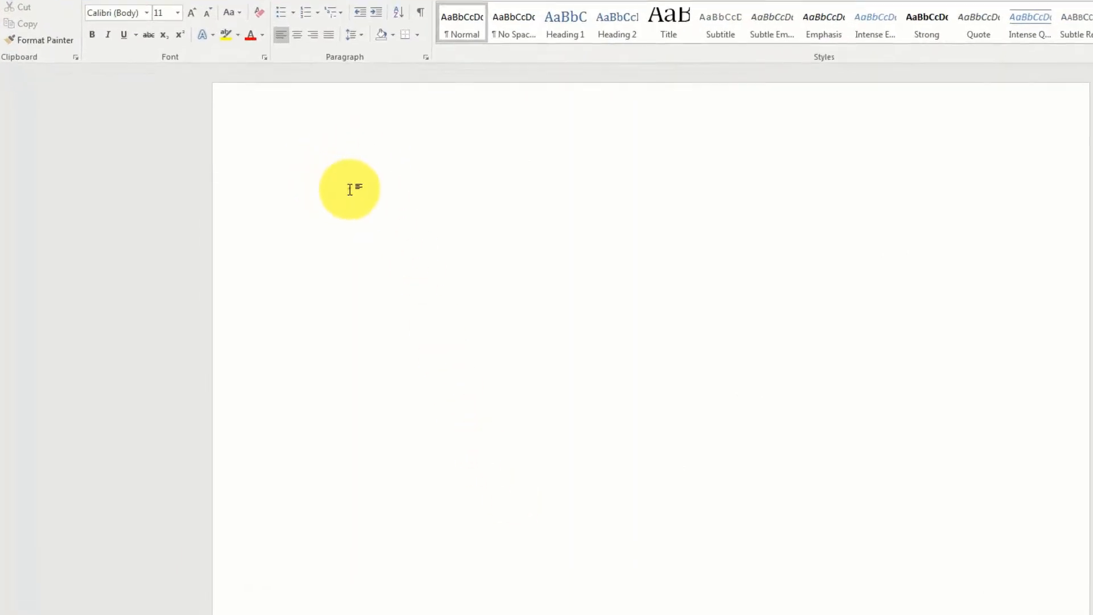
right_click(304, 193)
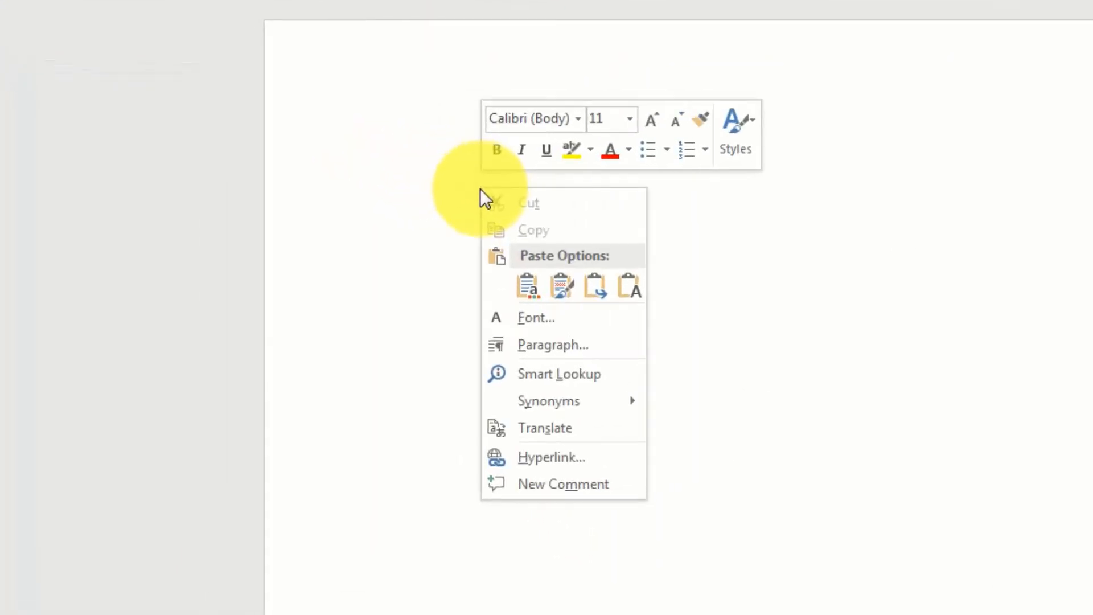
left_click(482, 278)
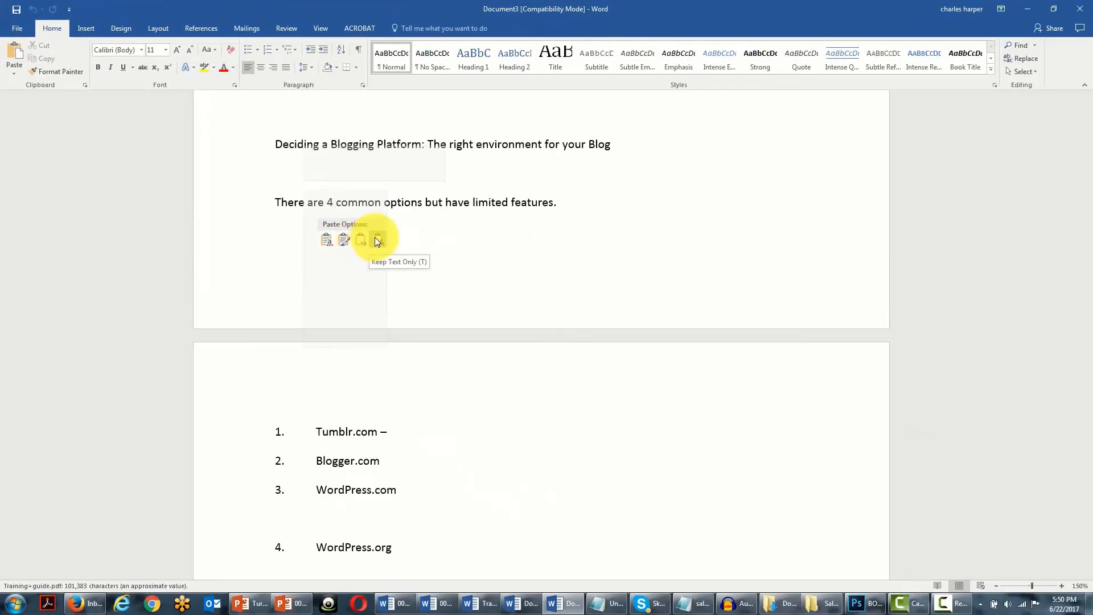
left_click(376, 241)
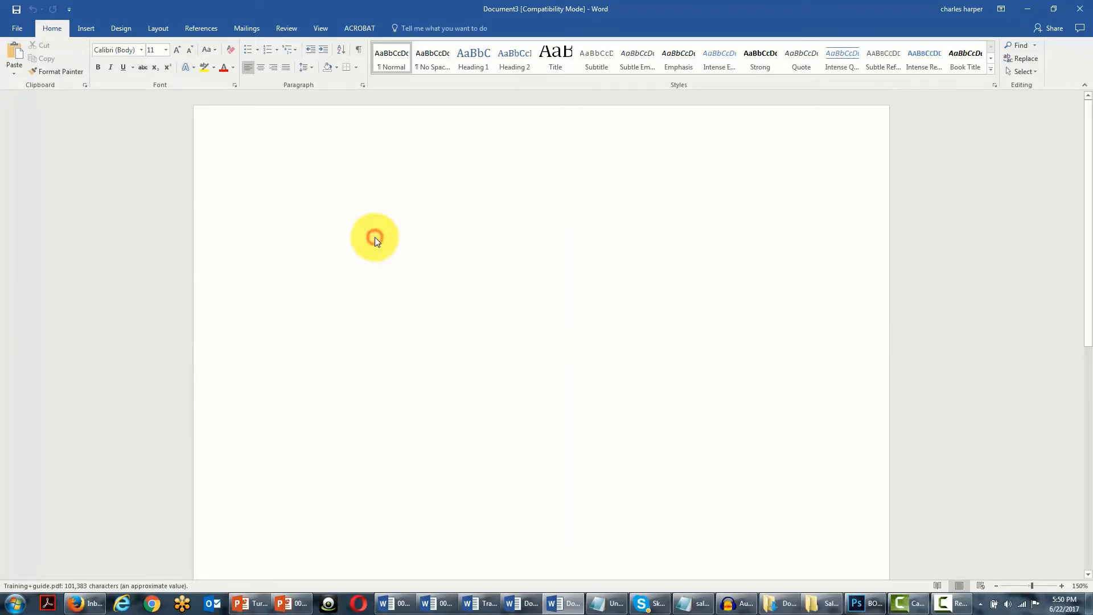
scroll(392, 275, "up", 15)
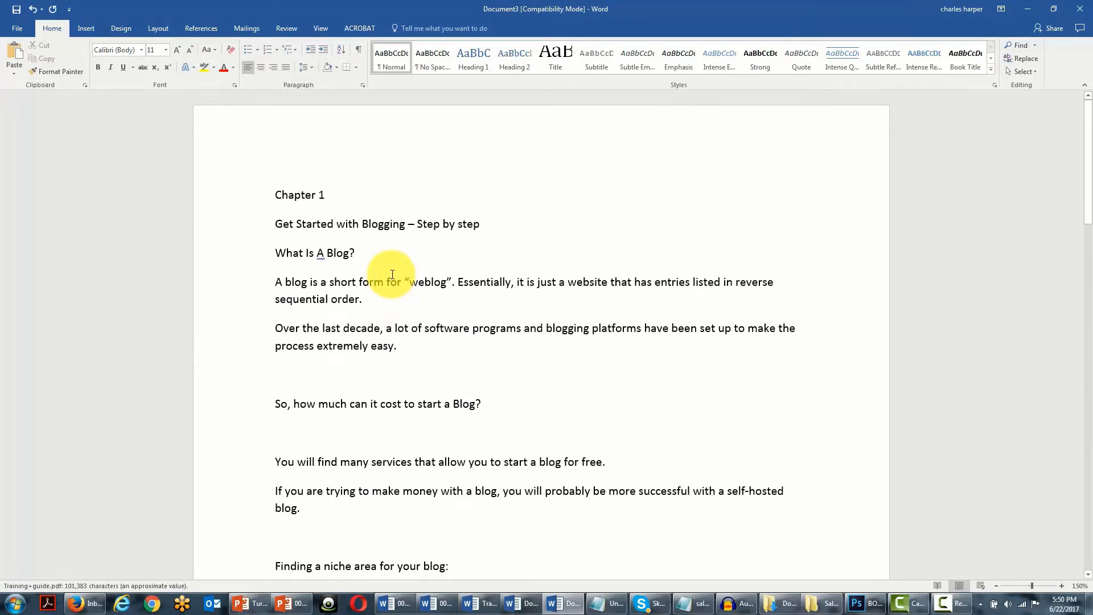
Review the cleaned-up Chapter 1 text in the new document, from its heading to the list of blogging platforms.
scroll(393, 275, "down", 2)
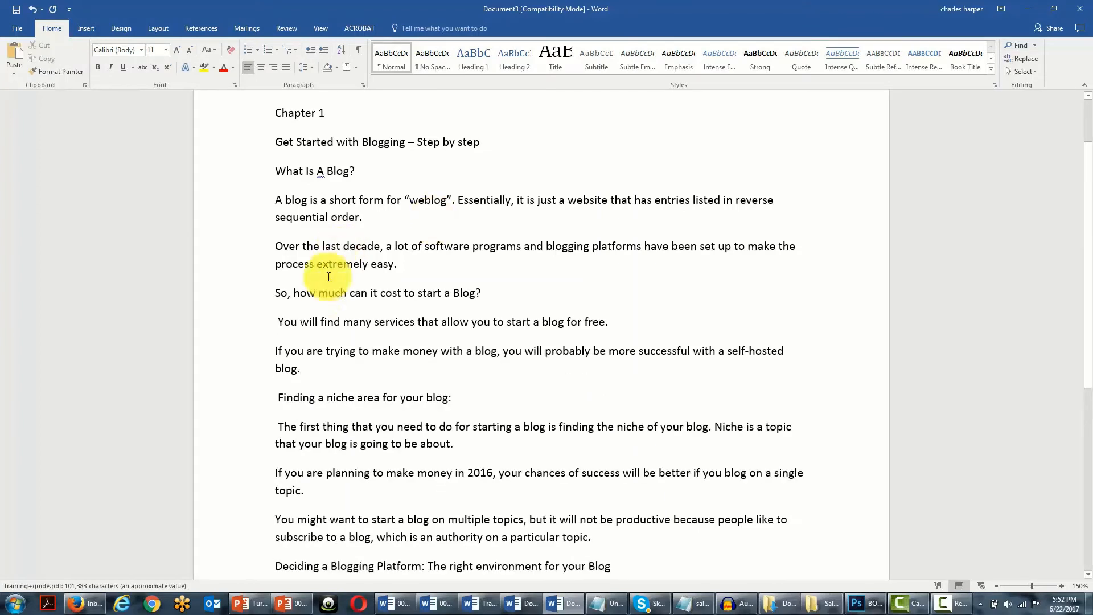
scroll(370, 302, "down", 3)
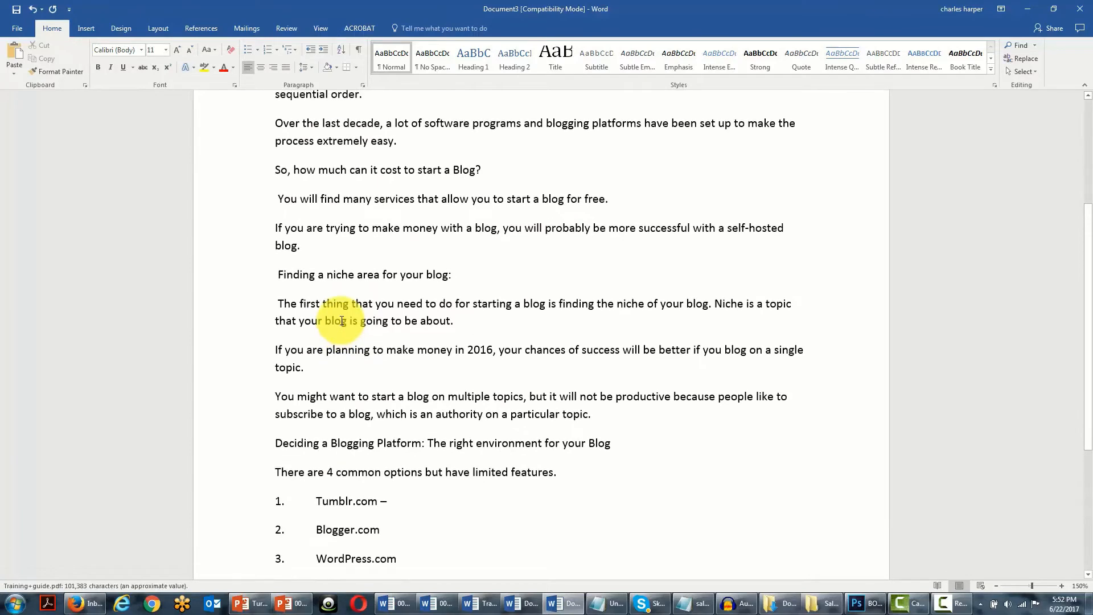
scroll(342, 320, "up", 4)
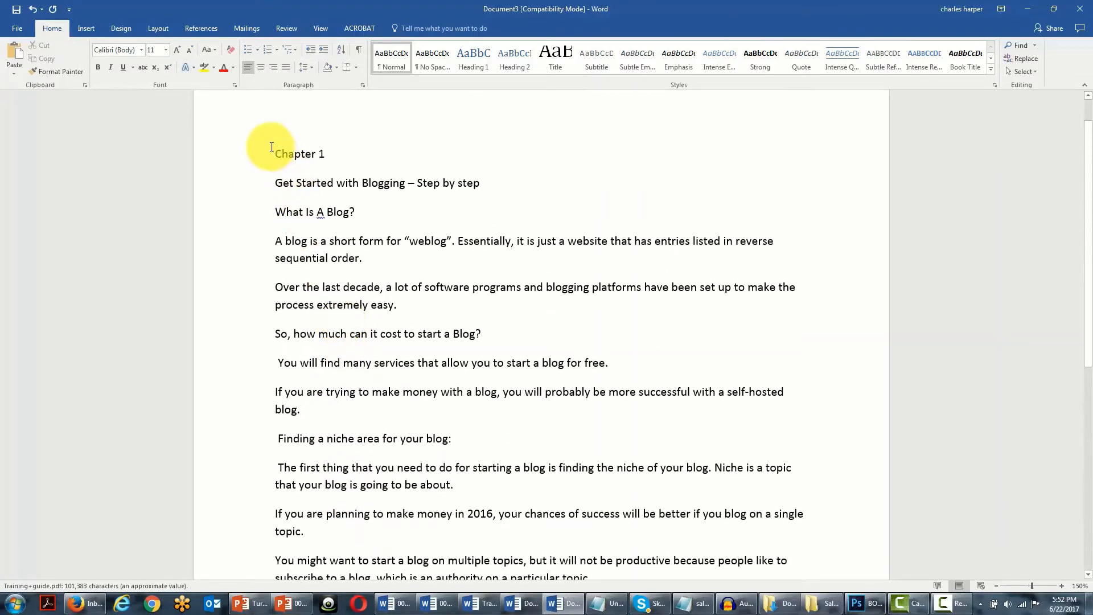
scroll(273, 149, "down", 1)
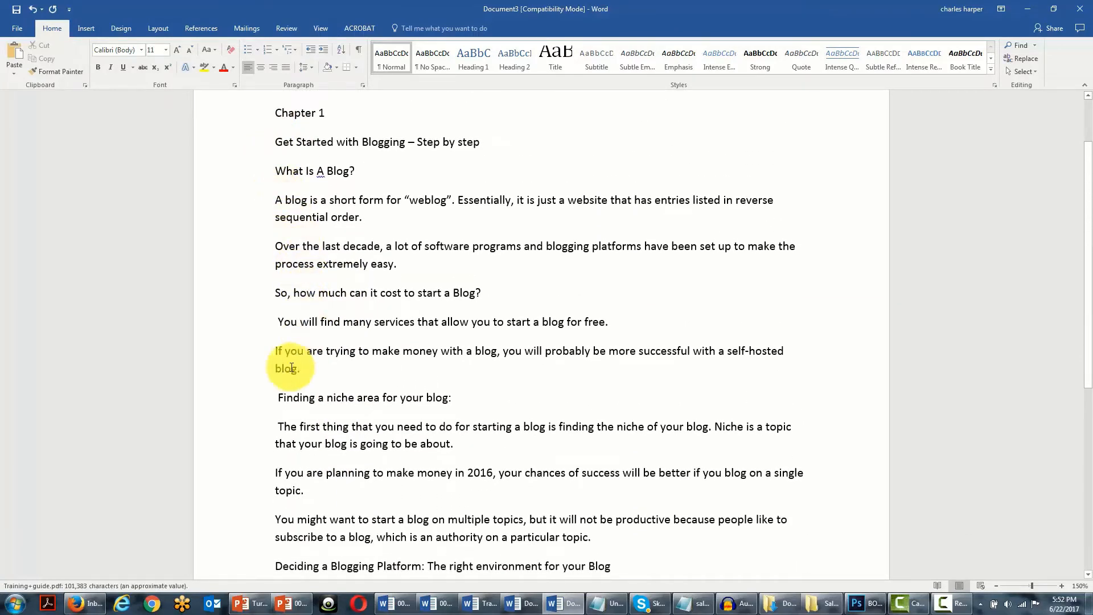
scroll(281, 253, "down", 1)
scroll(273, 227, "up", 2)
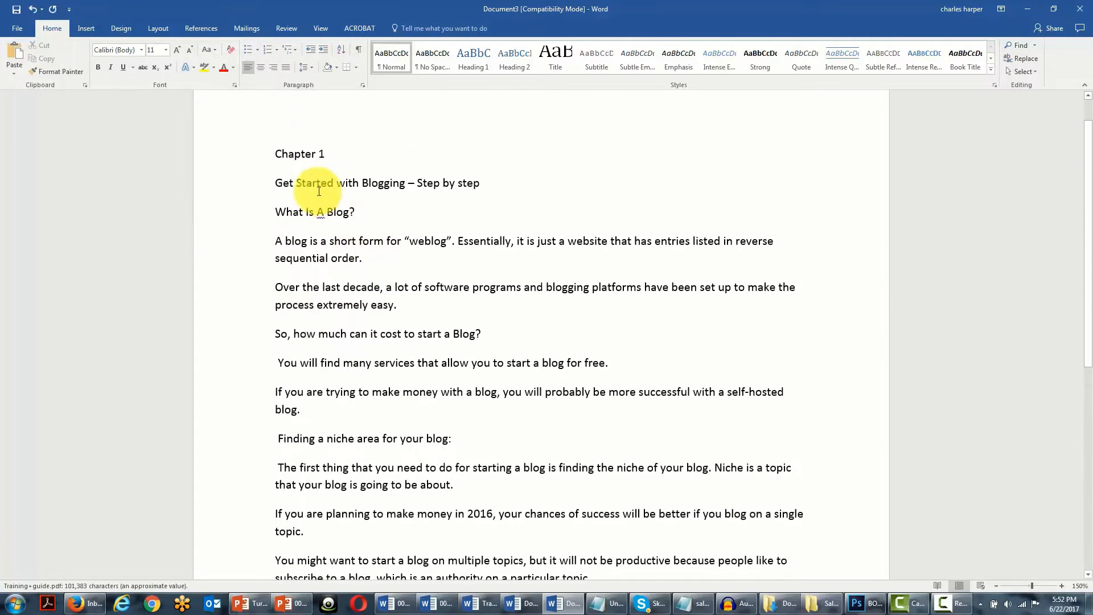
scroll(279, 239, "down", 4)
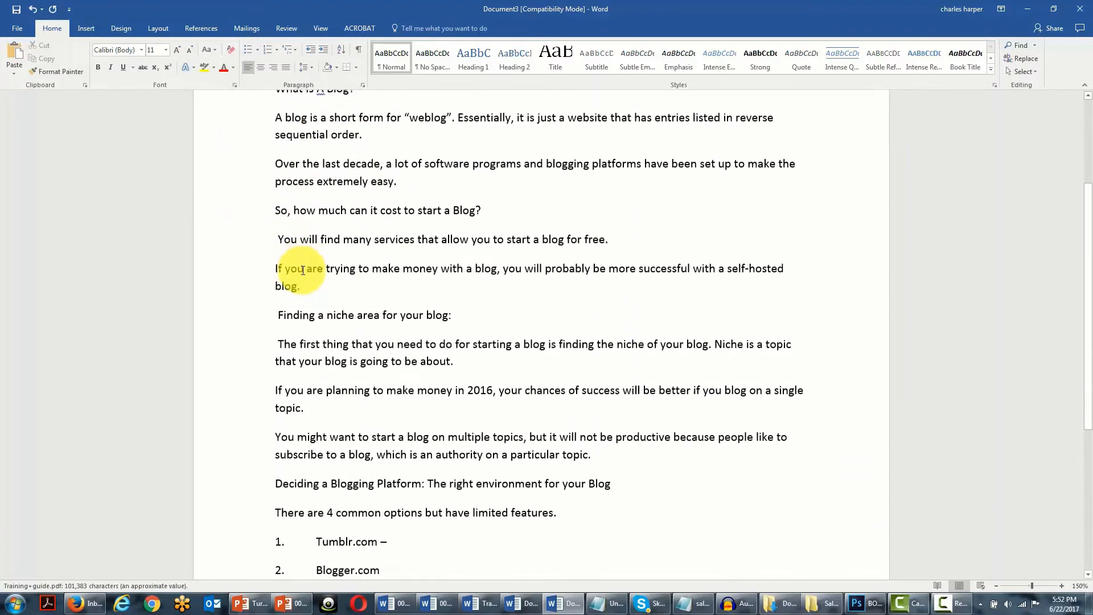
Reread the condensed Chapter 1 text, checking the blog definition, cost question, niche advice and platform list.
scroll(303, 284, "down", 2)
scroll(305, 283, "up", 3)
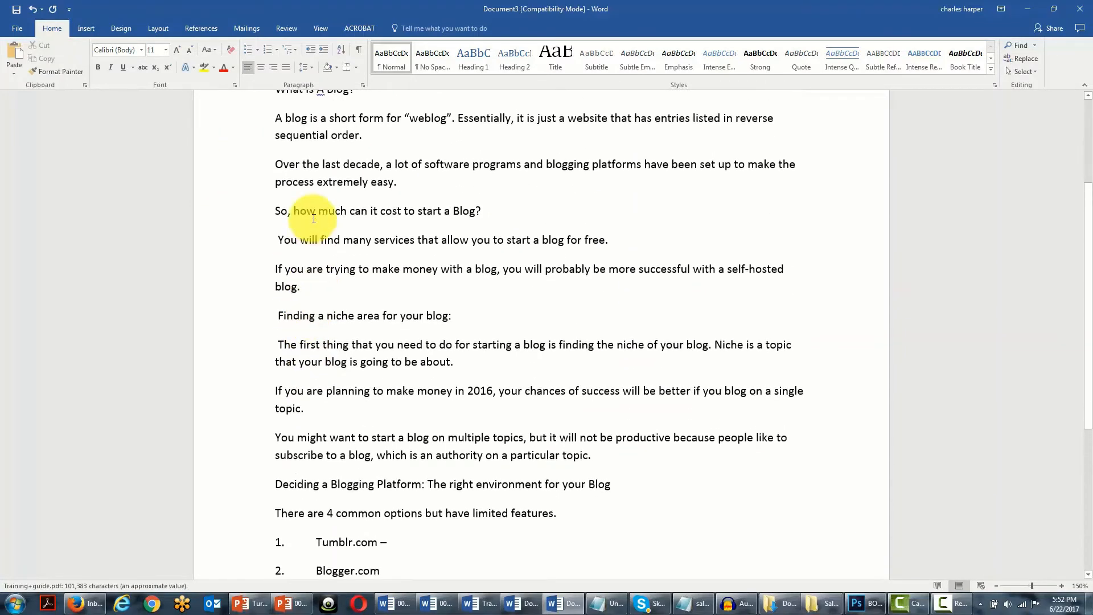
scroll(308, 214, "up", 3)
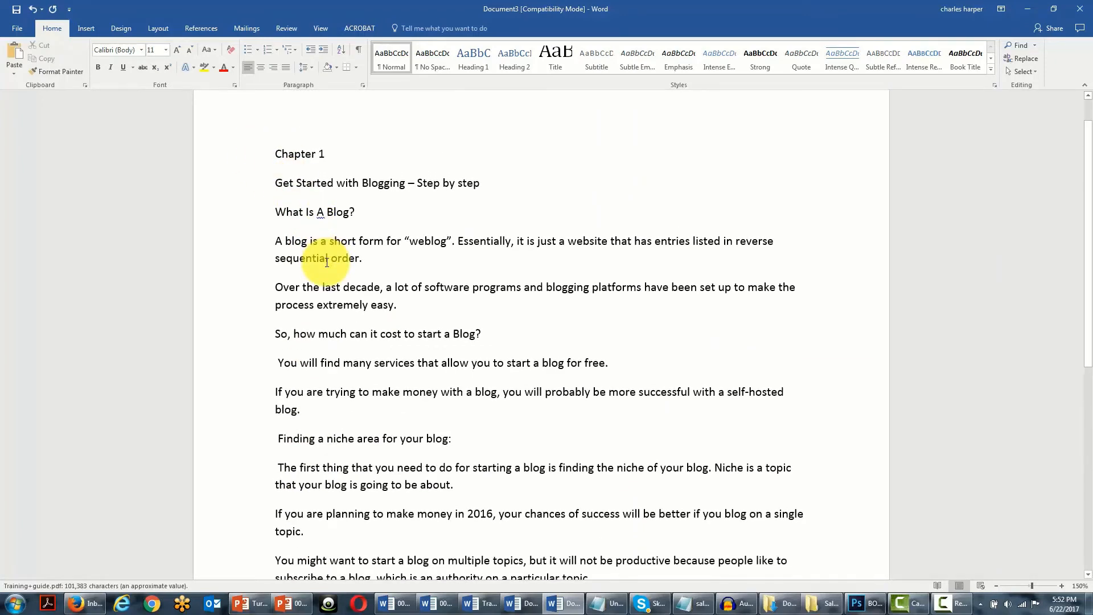
scroll(327, 262, "down", 1)
scroll(327, 268, "up", 2)
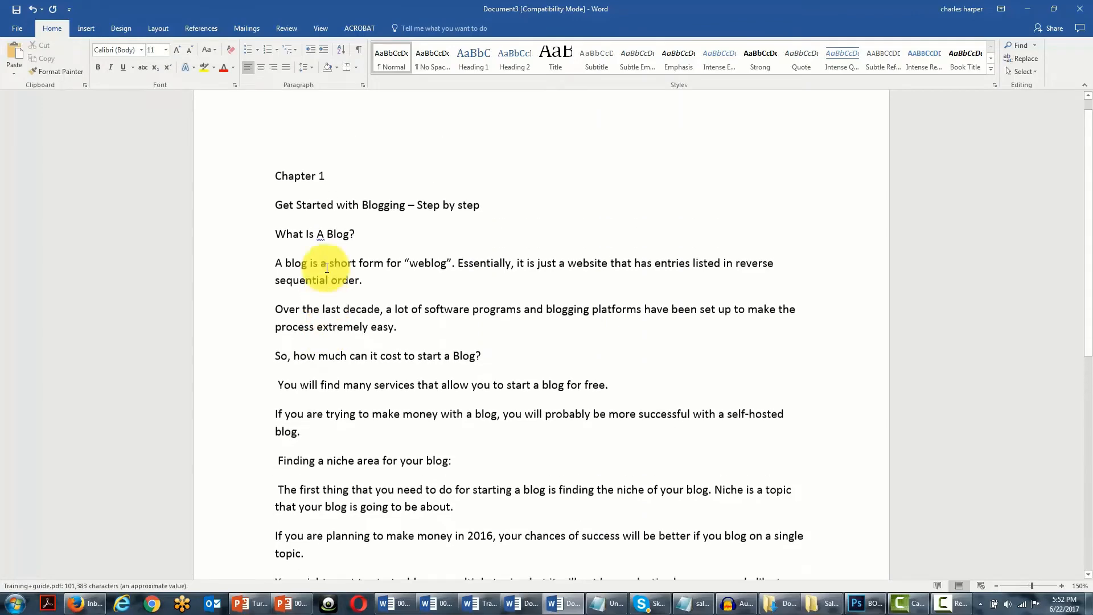
scroll(327, 268, "down", 5)
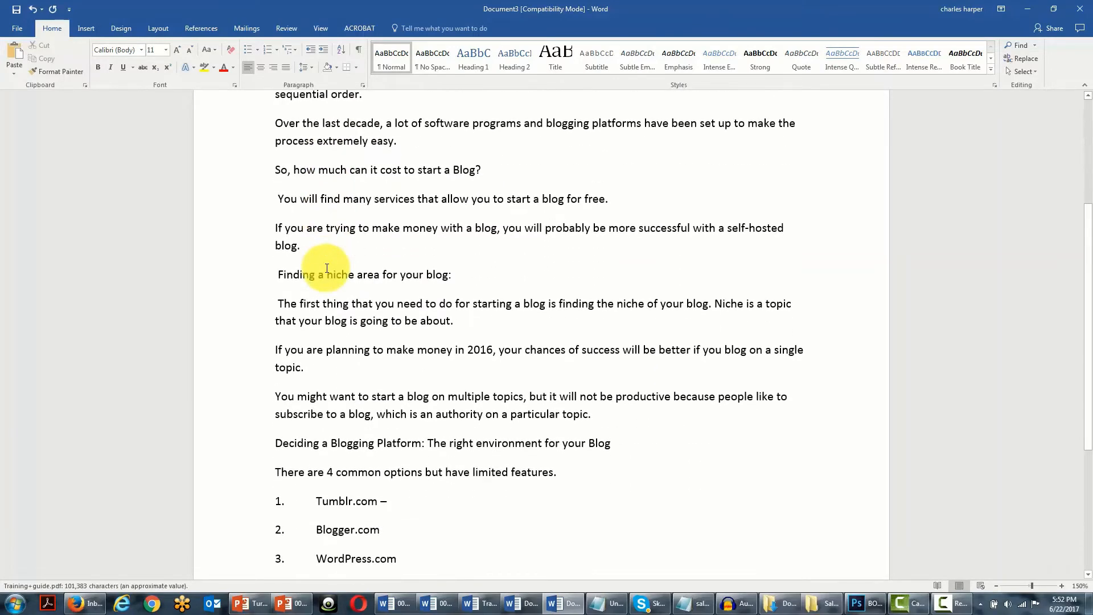
scroll(327, 269, "down", 1)
scroll(327, 268, "up", 4)
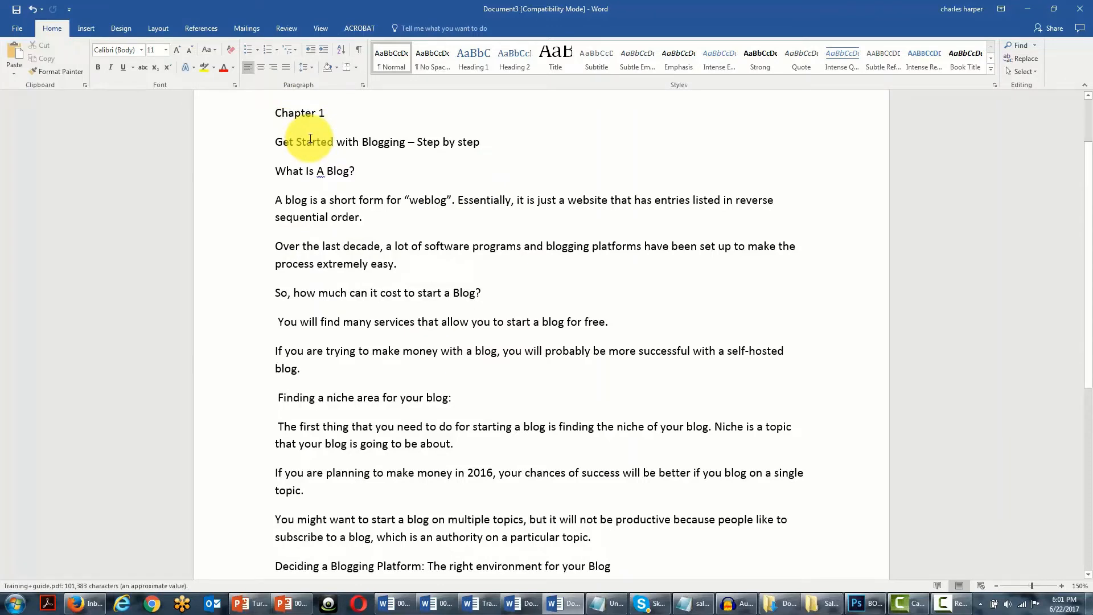
Display the Chapter 1 Outline document in Outline view and close the document.
left_click(507, 321)
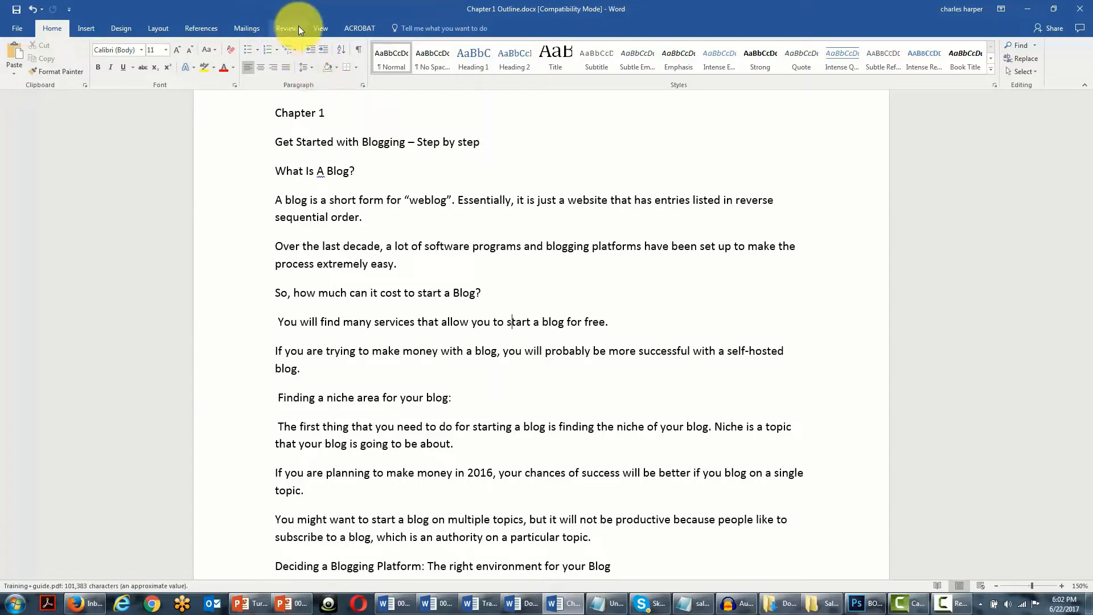
left_click(322, 28)
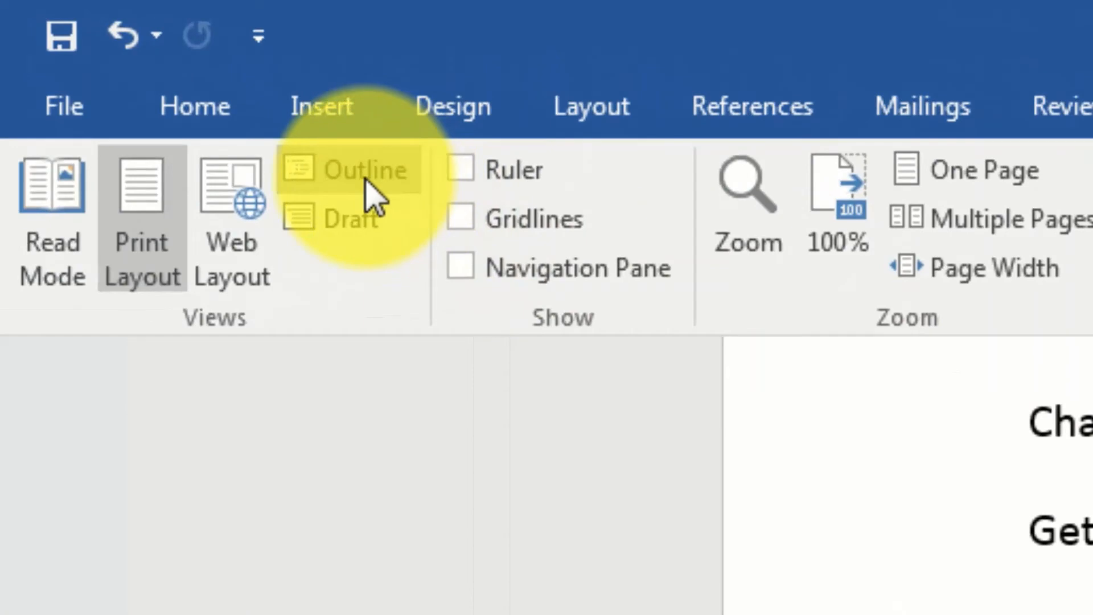
left_click(370, 185)
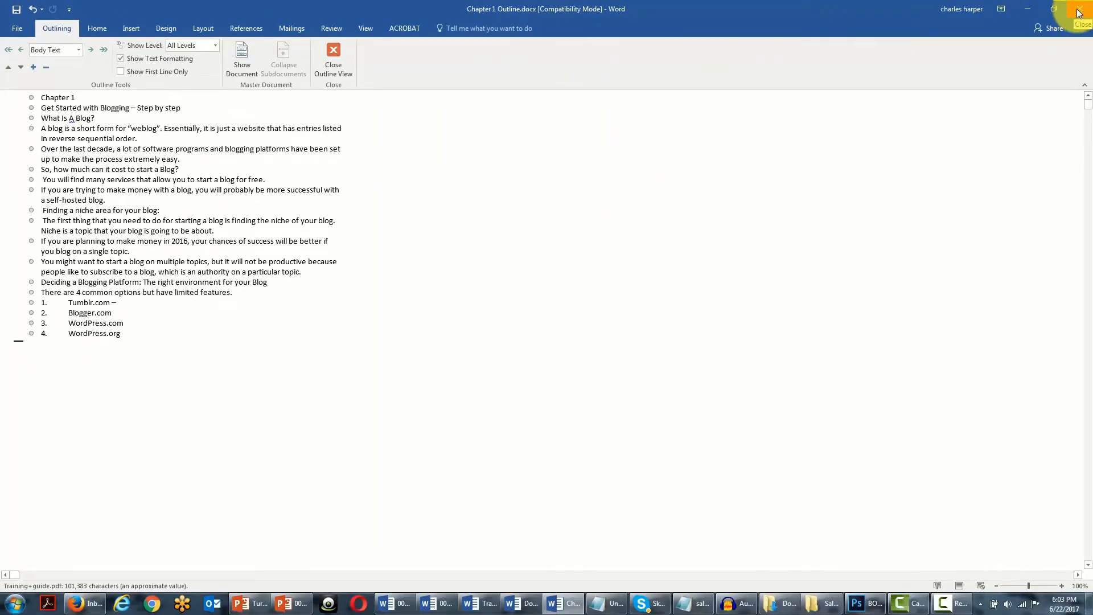
left_click(1079, 11)
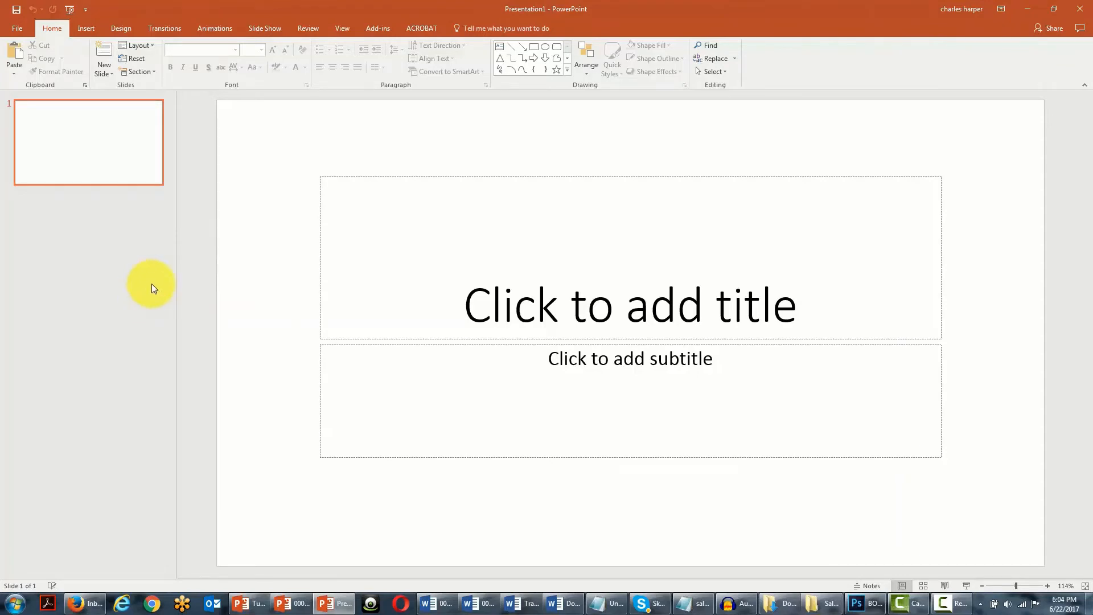
Open the Slide Master view of the blank PowerPoint presentation and show the top-level master above its layouts.
left_click(341, 31)
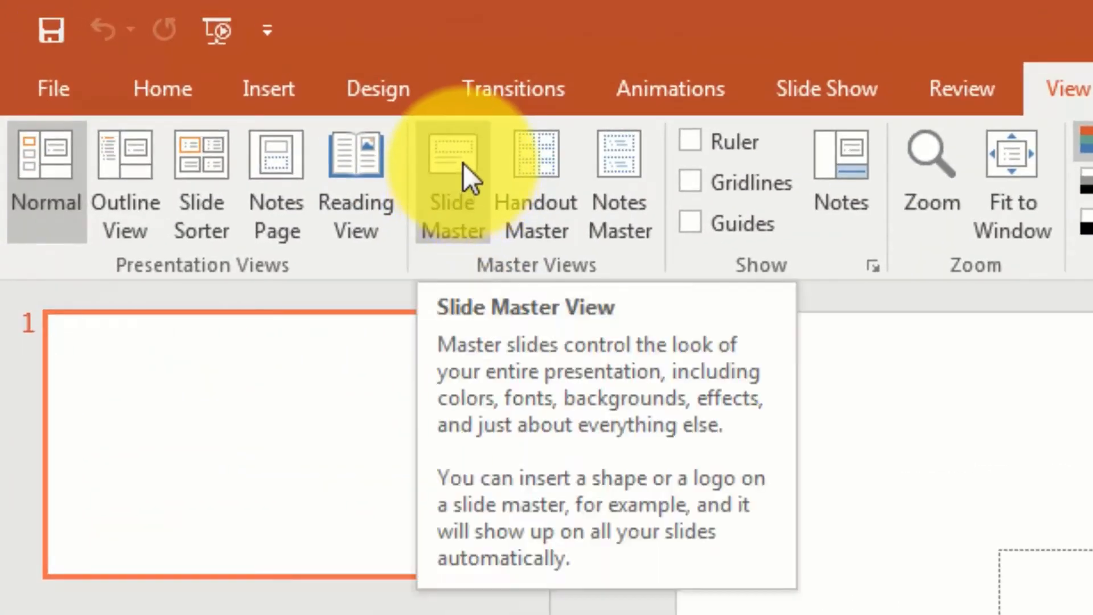
left_click(463, 163)
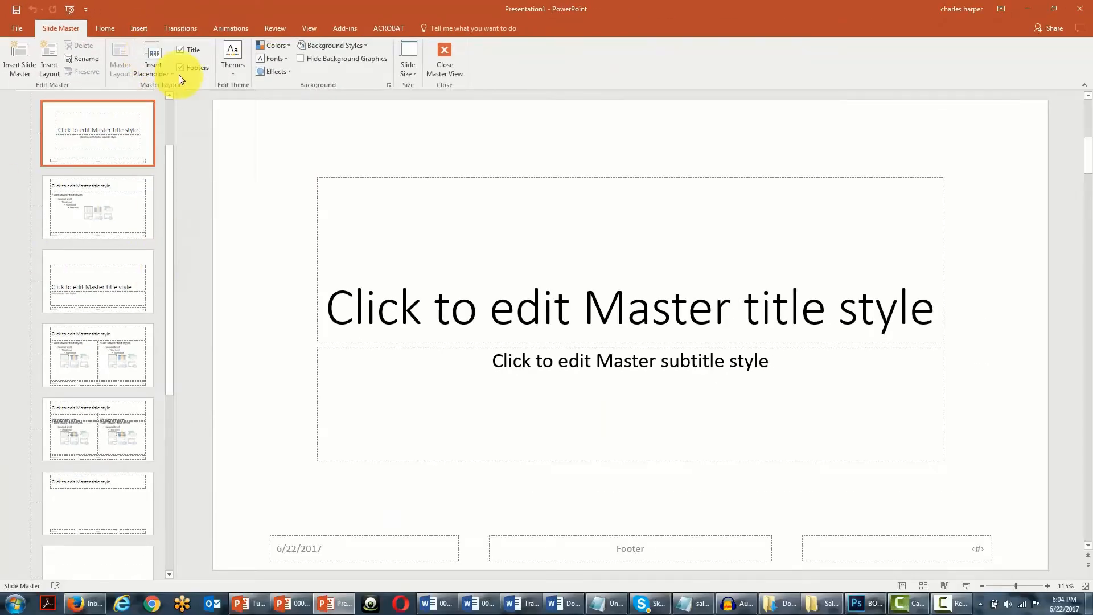
scroll(170, 113, "up", 2)
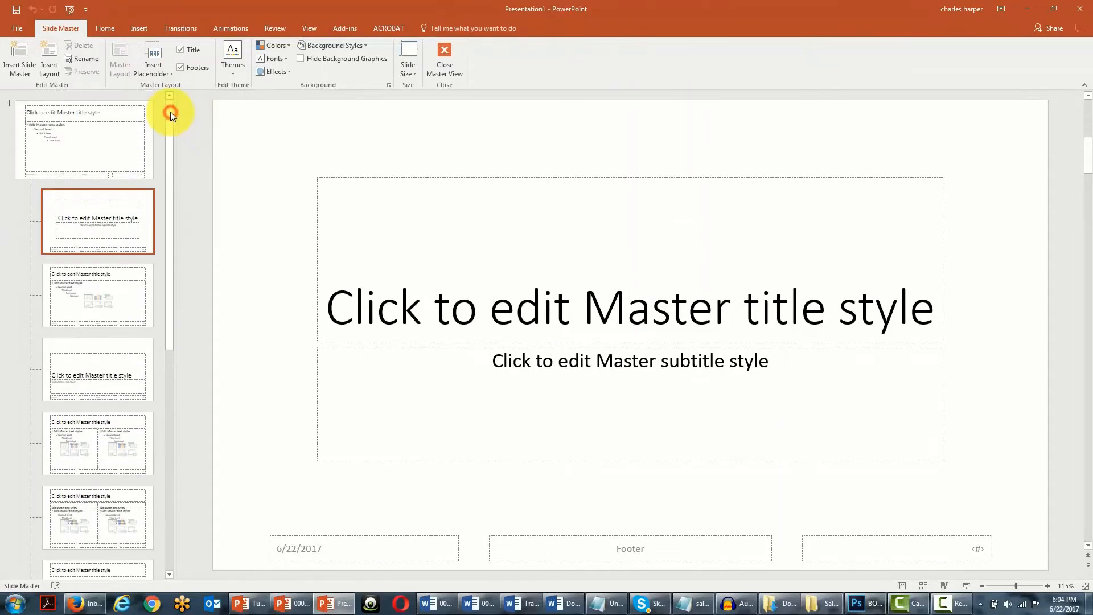
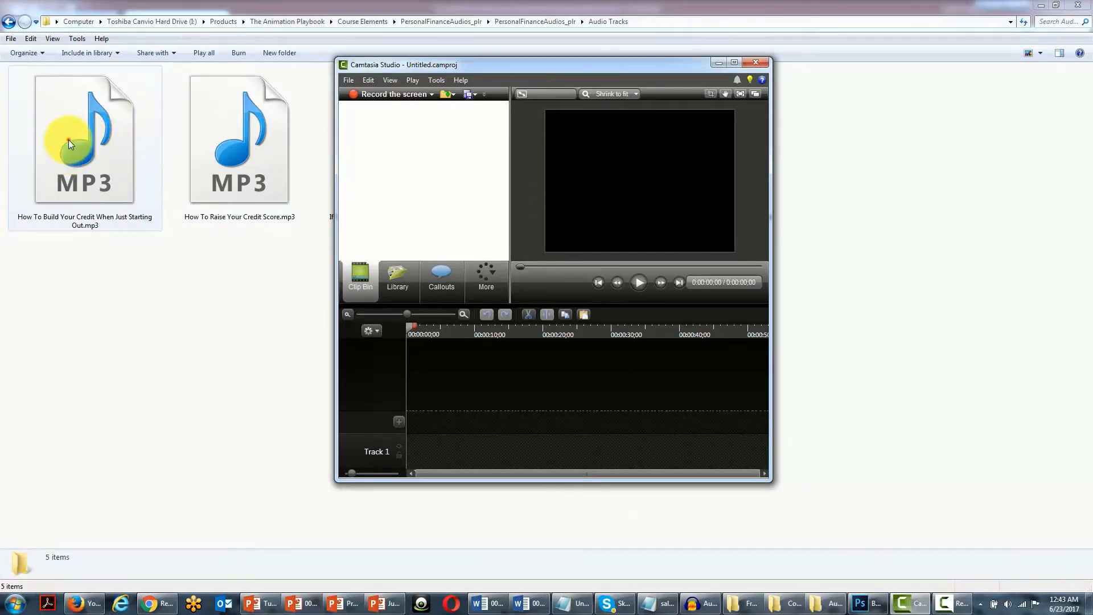
Import "How To Build Your Credit When Just Starting Out.mp3" into a maximized Camtasia Studio and add it to the timeline at the playhead.
left_click_drag(68, 139, 406, 175)
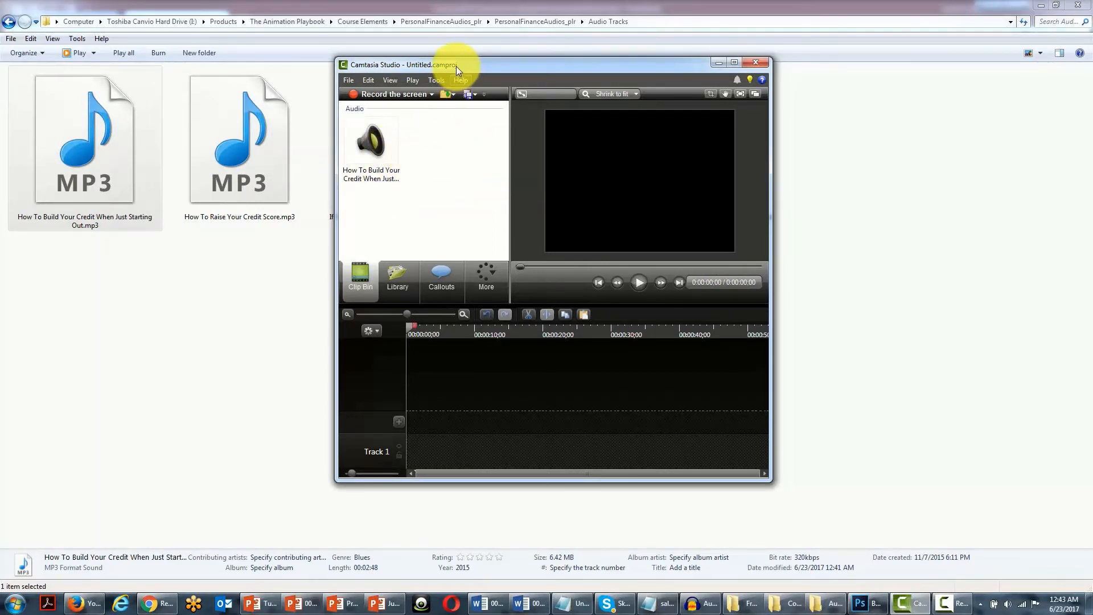
double_click(504, 66)
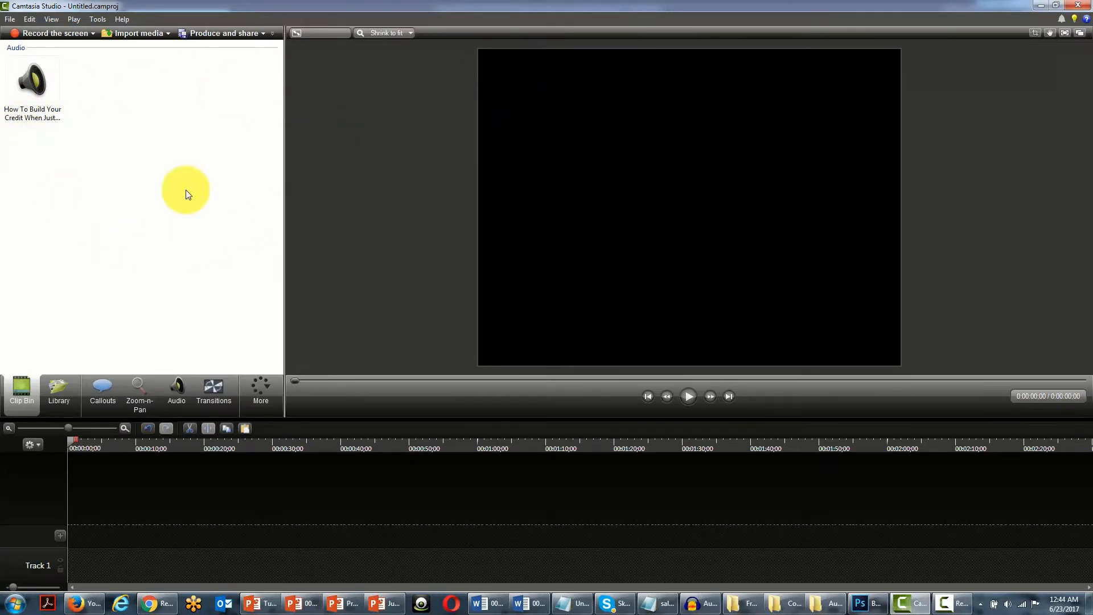
right_click(26, 89)
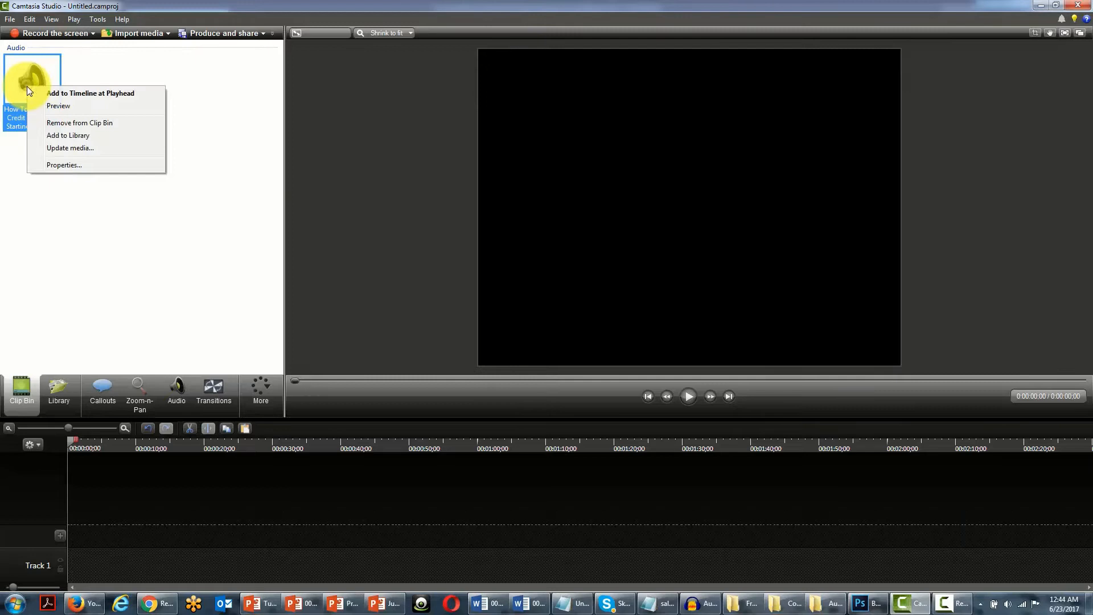
left_click(77, 93)
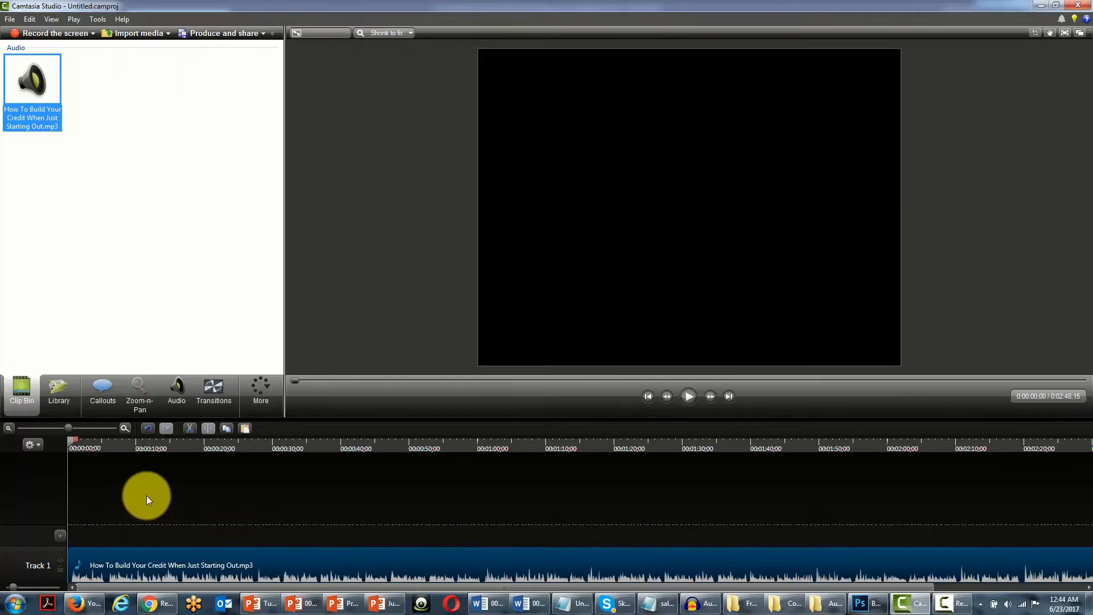
Show the marker view and add a marker to the audio timeline at 00:00:05;18, keeping its default name.
left_click(37, 447)
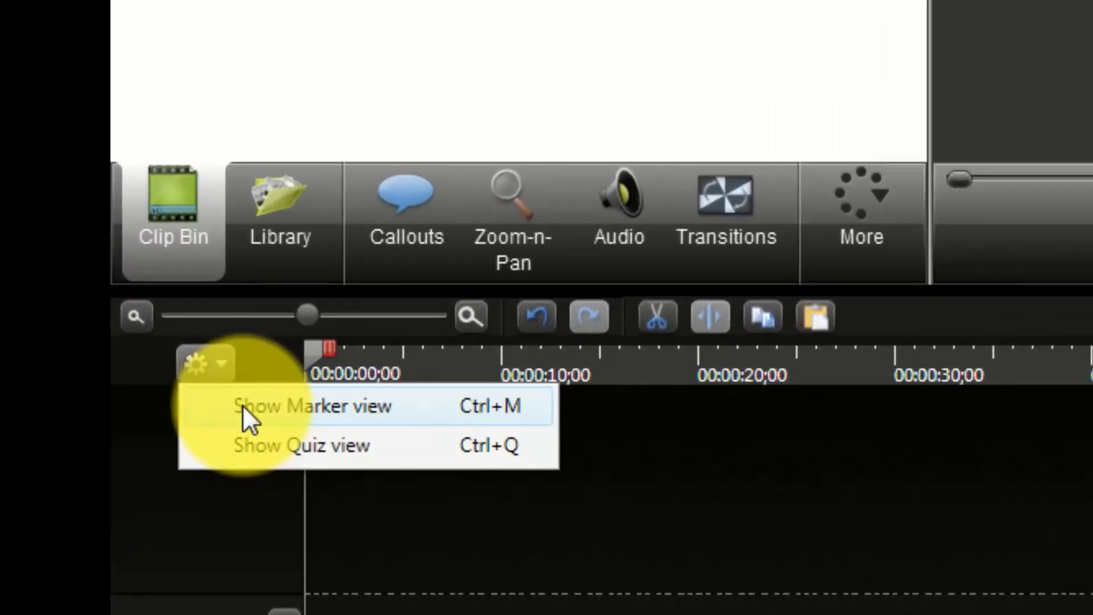
left_click(242, 405)
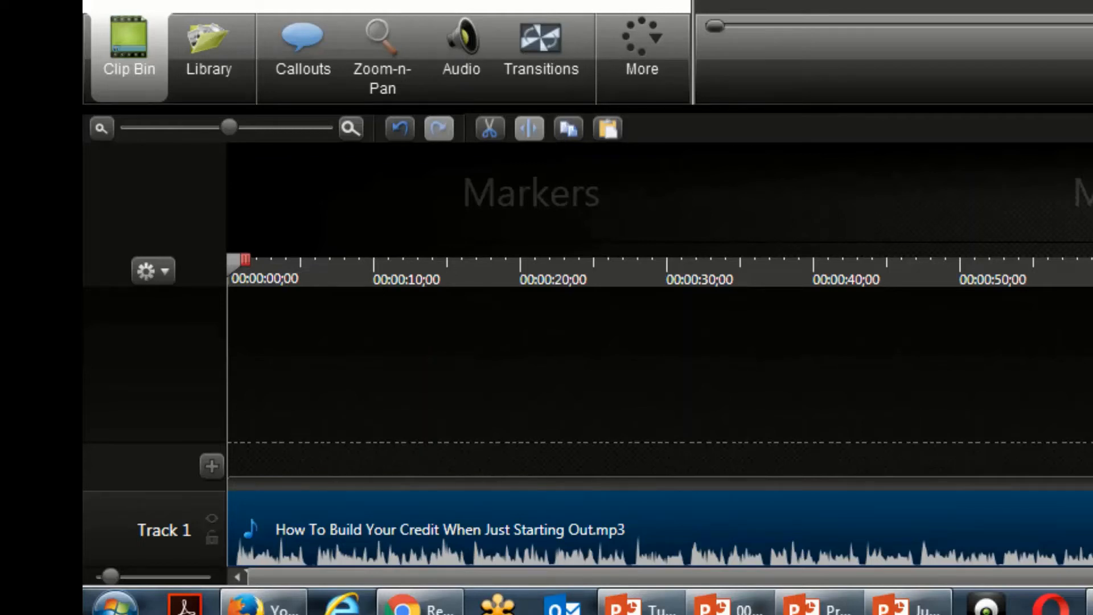
key("space")
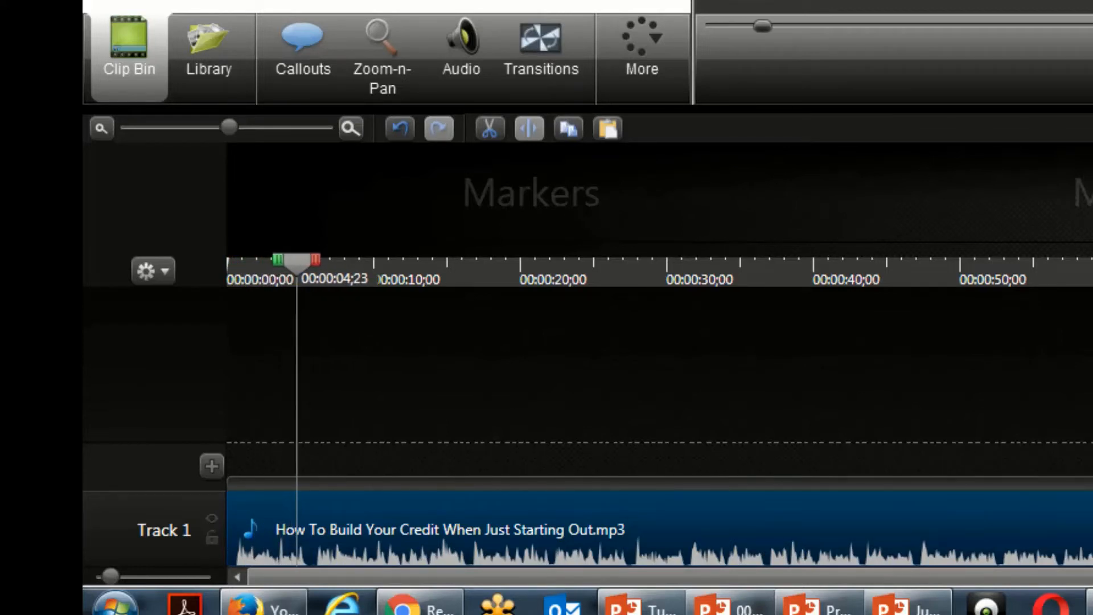
key("space")
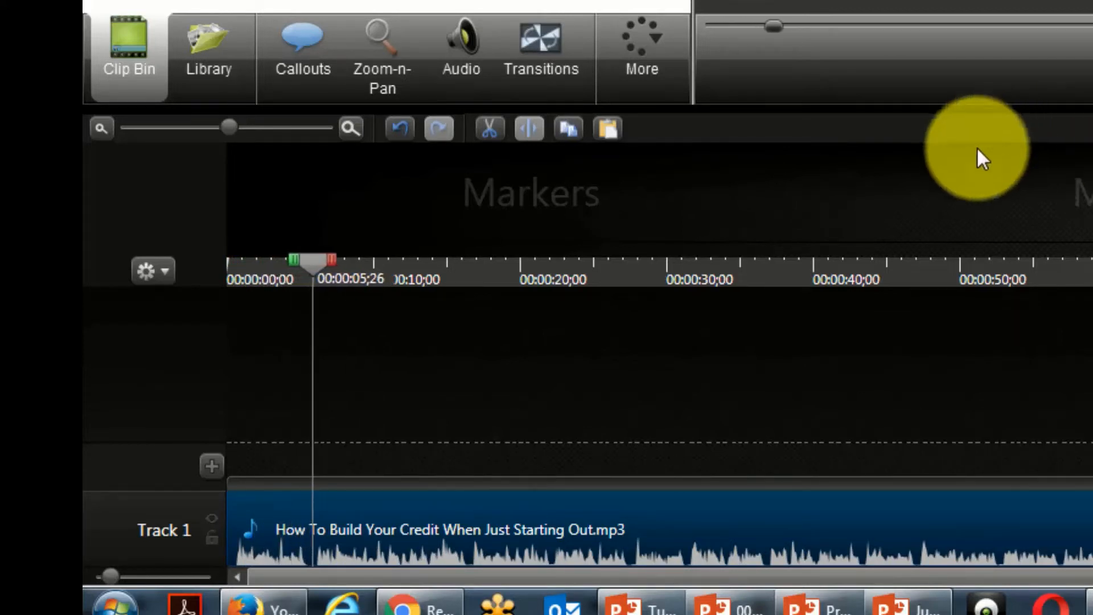
left_click(164, 274)
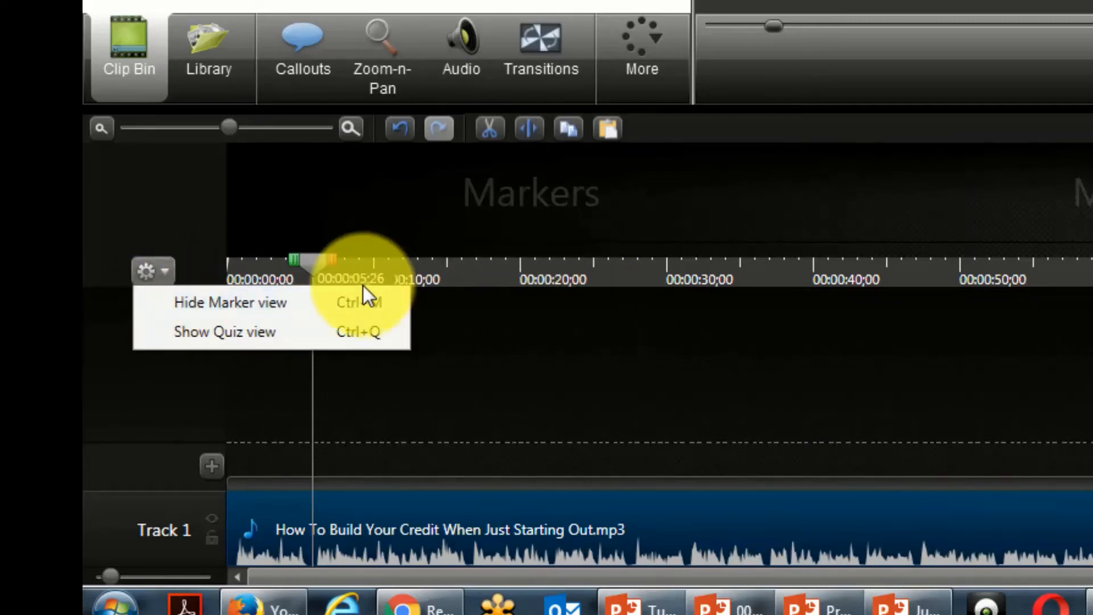
left_click(352, 5)
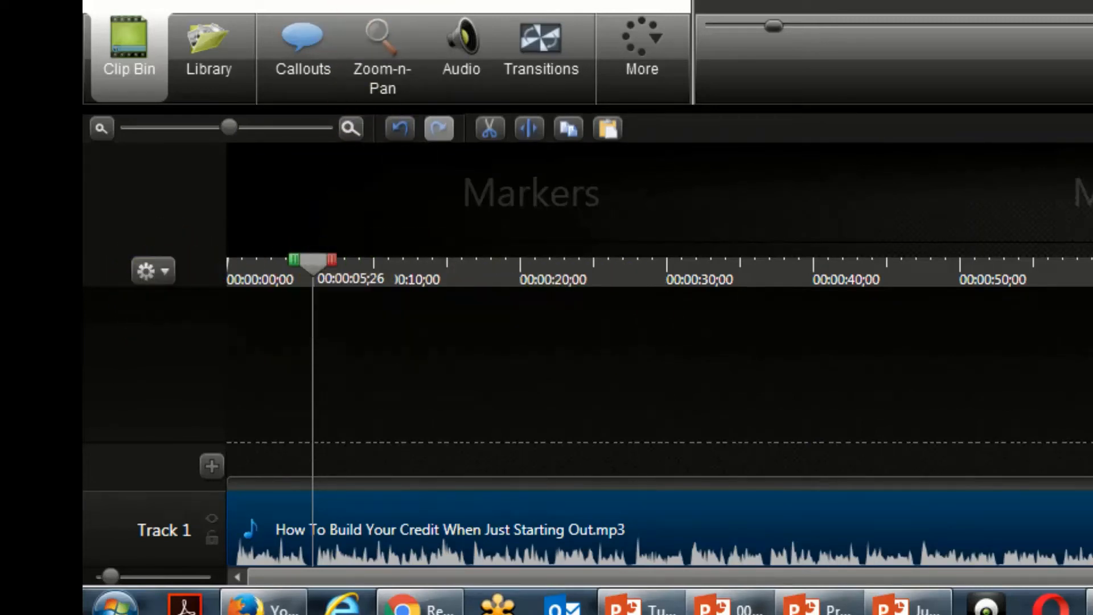
left_click(314, 278)
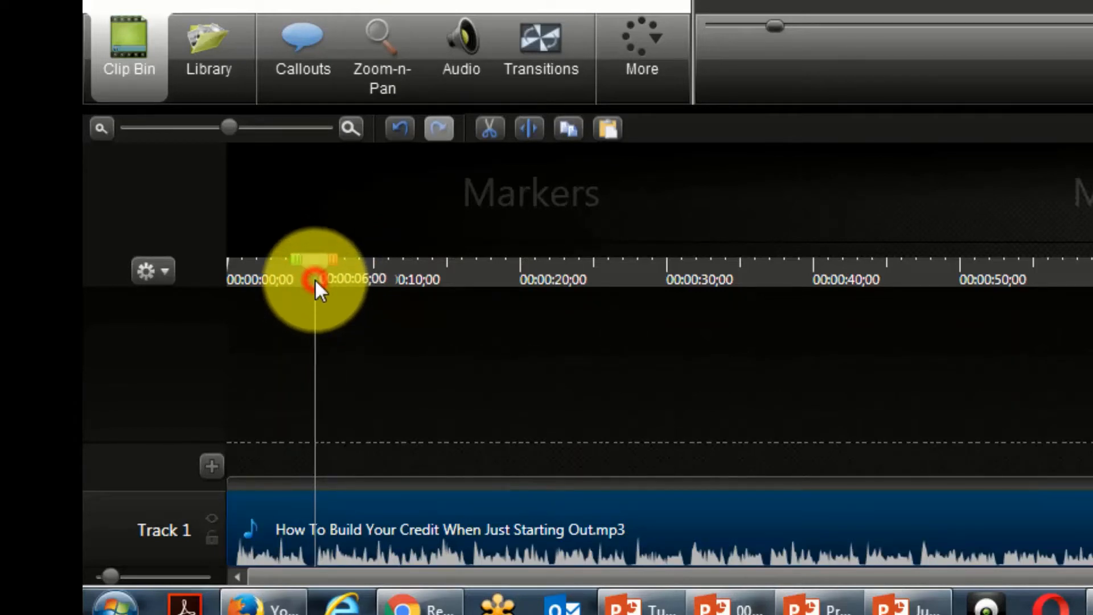
left_click(310, 481)
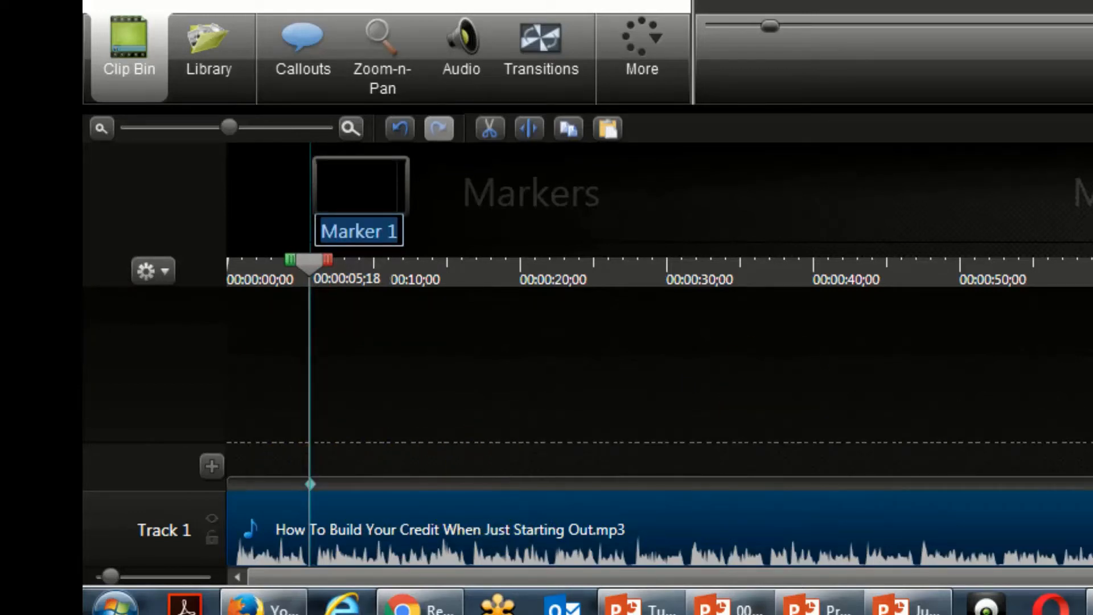
key("Return")
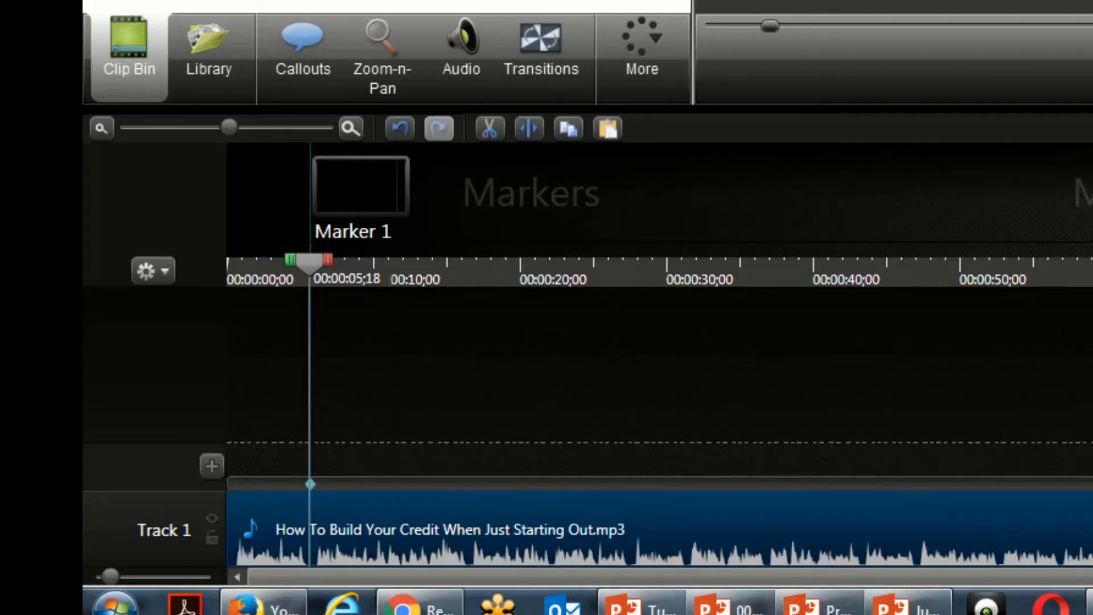
Play through the audio and add three more default-named markers at 00:00:16;14, about 00:00:22 and 00:00:27;13.
key("space")
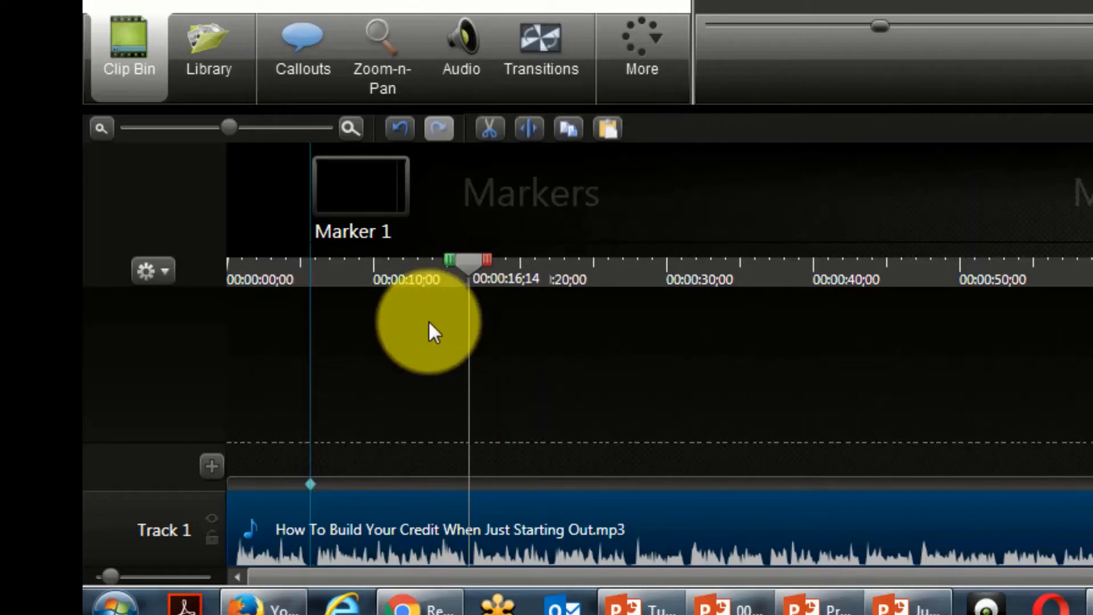
left_click(469, 483)
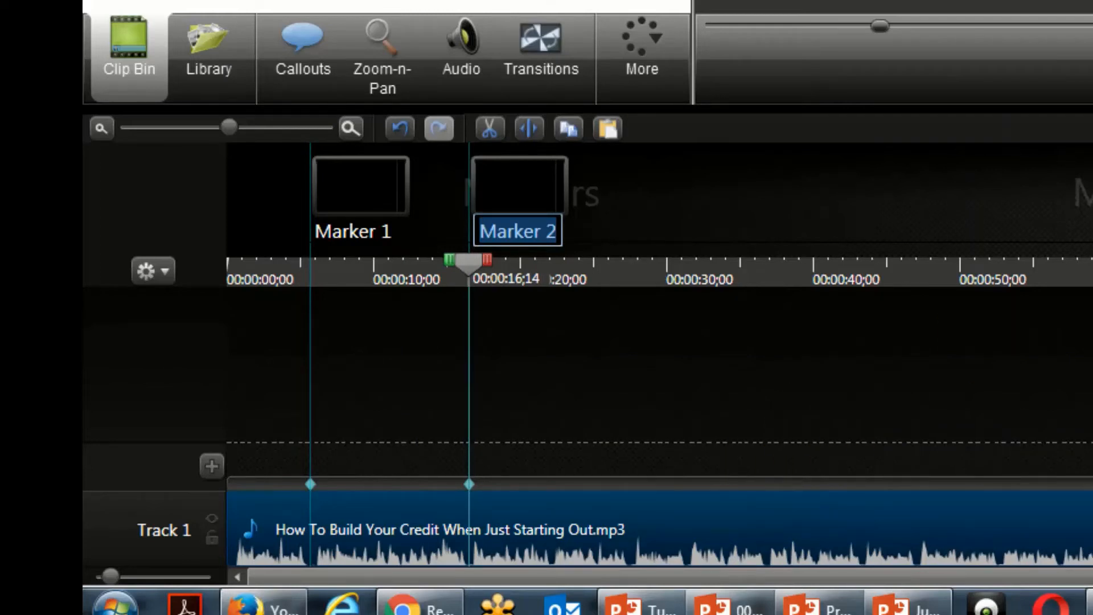
key("Return")
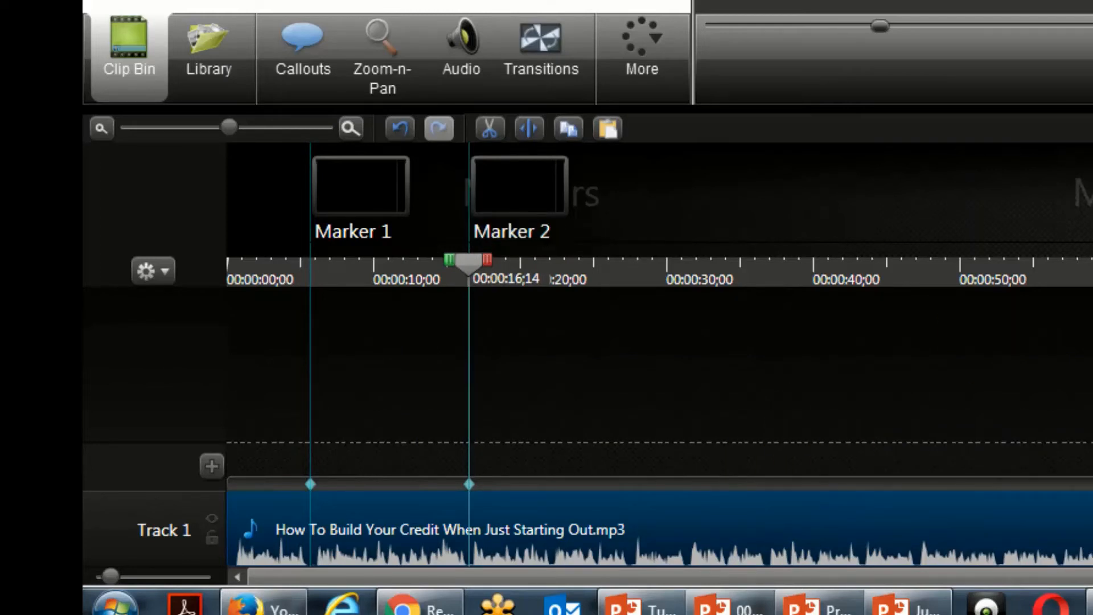
key("space")
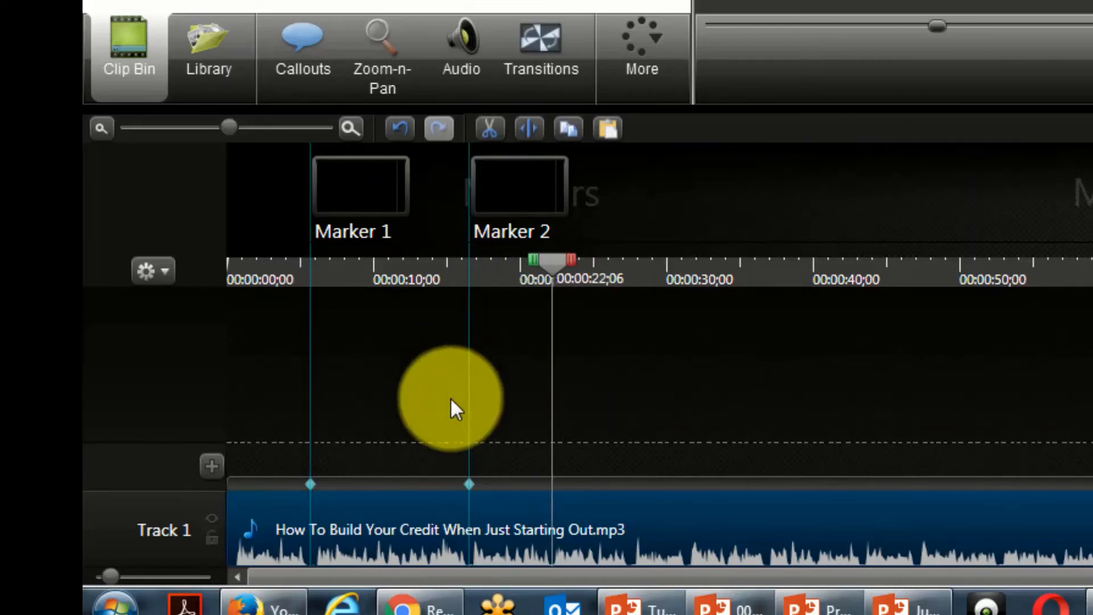
left_click(548, 484)
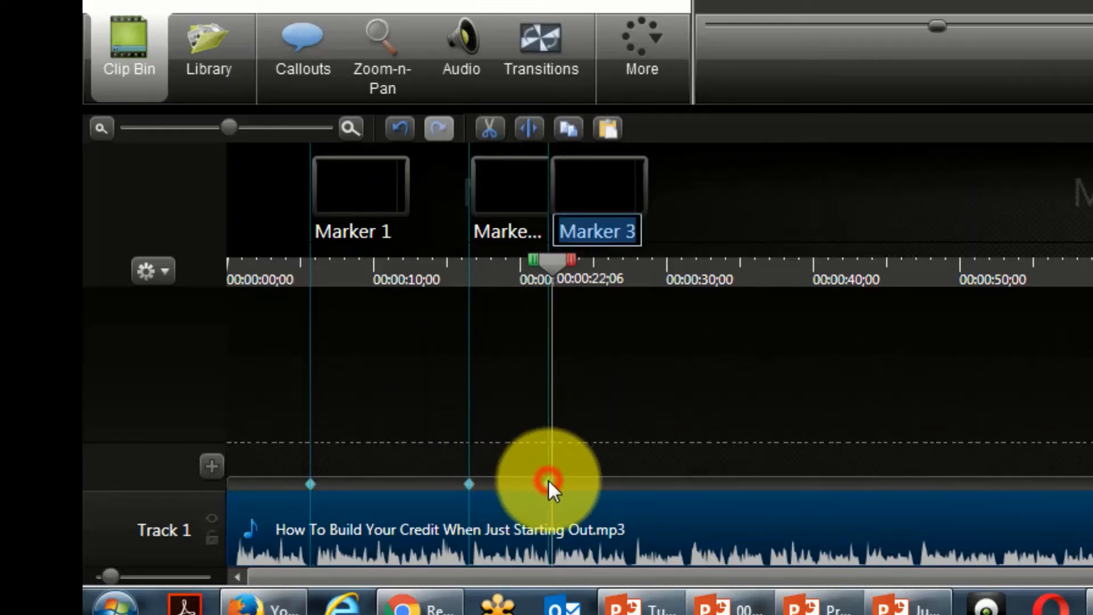
key("Return")
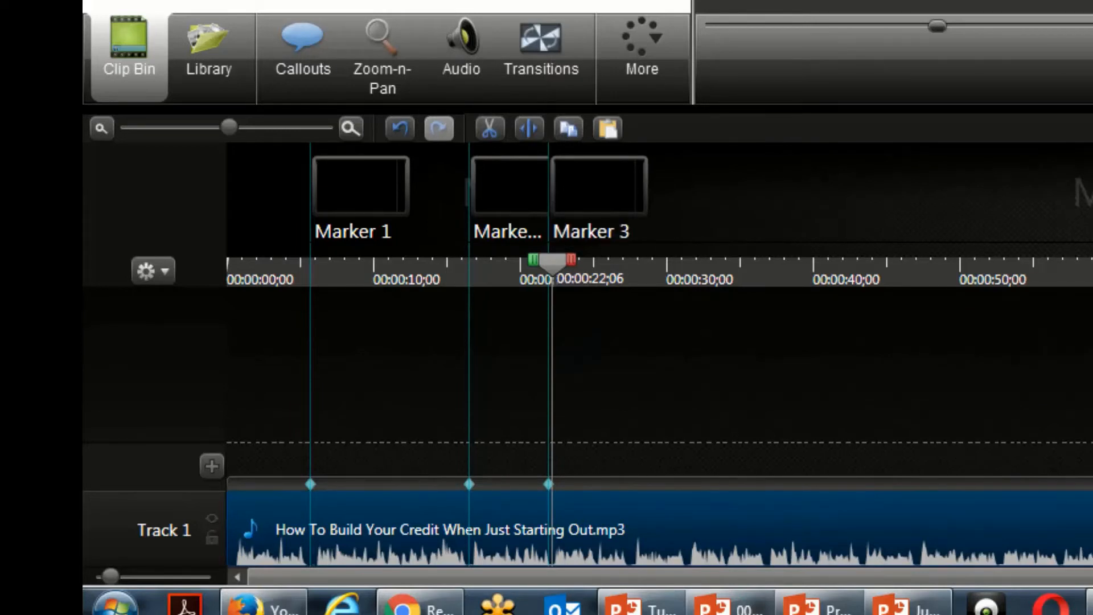
key("space")
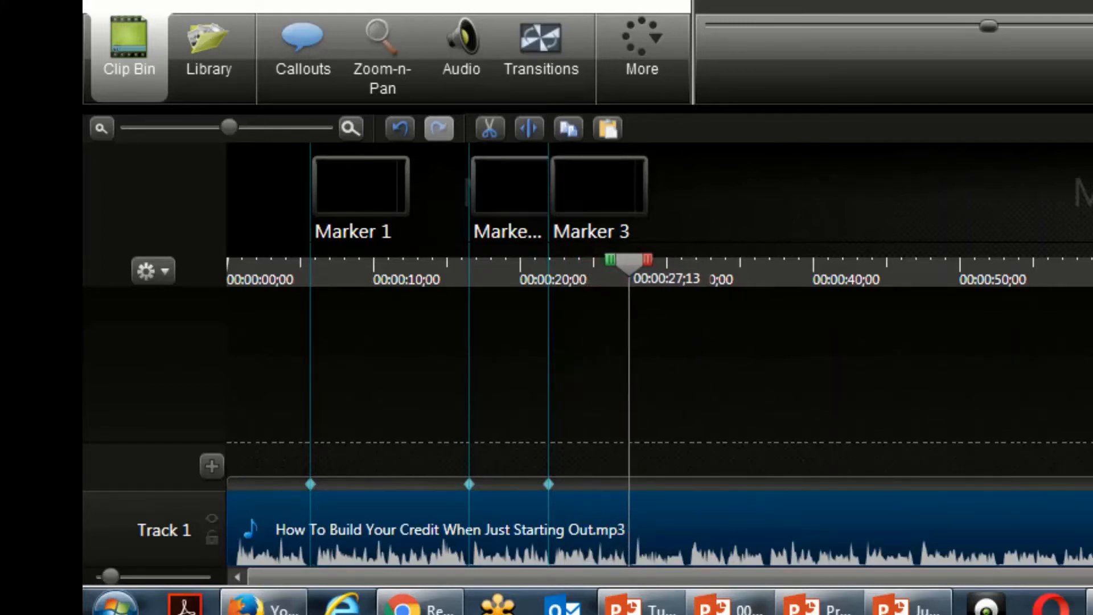
left_click(629, 483)
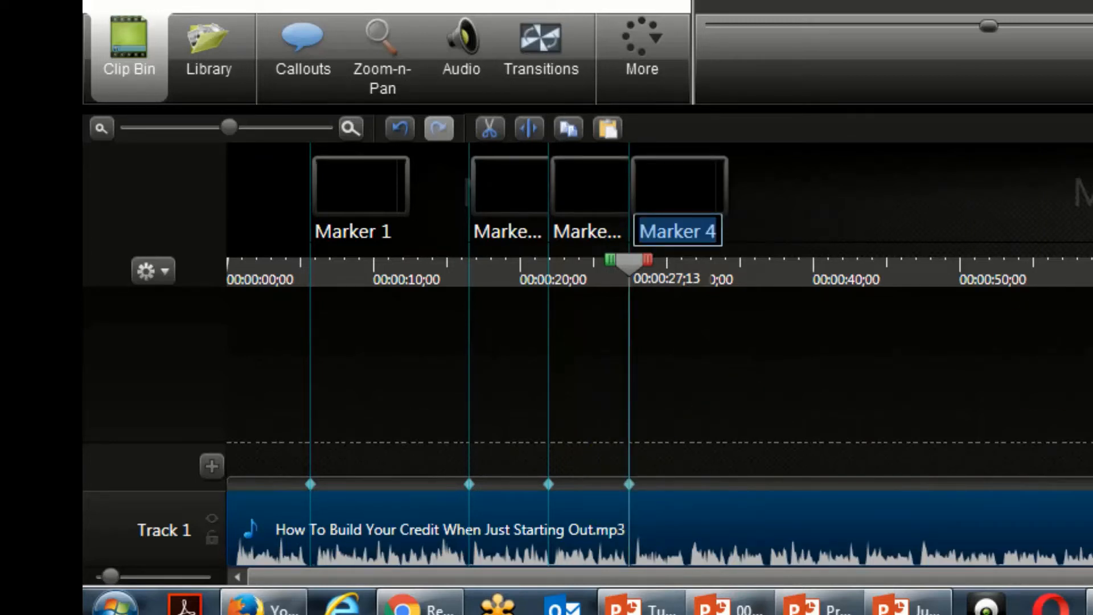
key("Return")
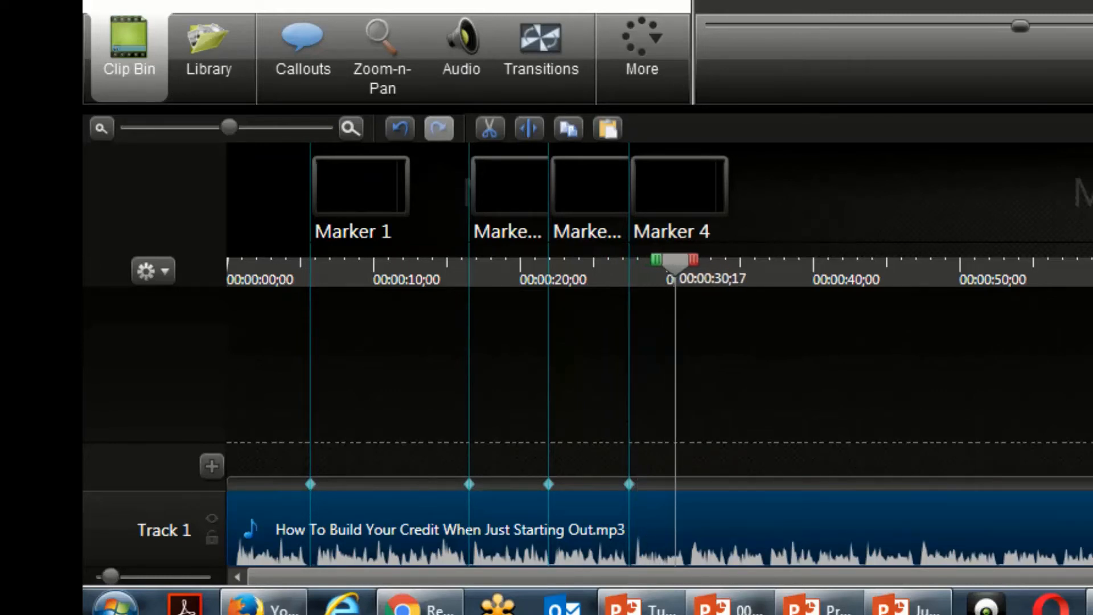
Add two more default-named markers to the audio timeline, at 00:00:31;12 and at 00:00:10;22.
key("space")
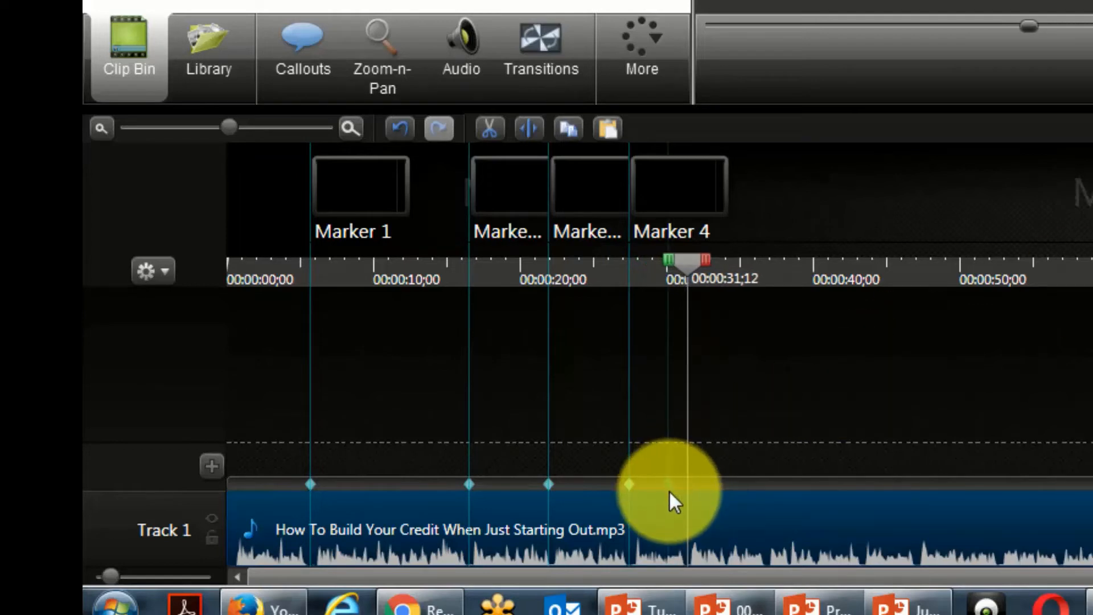
left_click(688, 481)
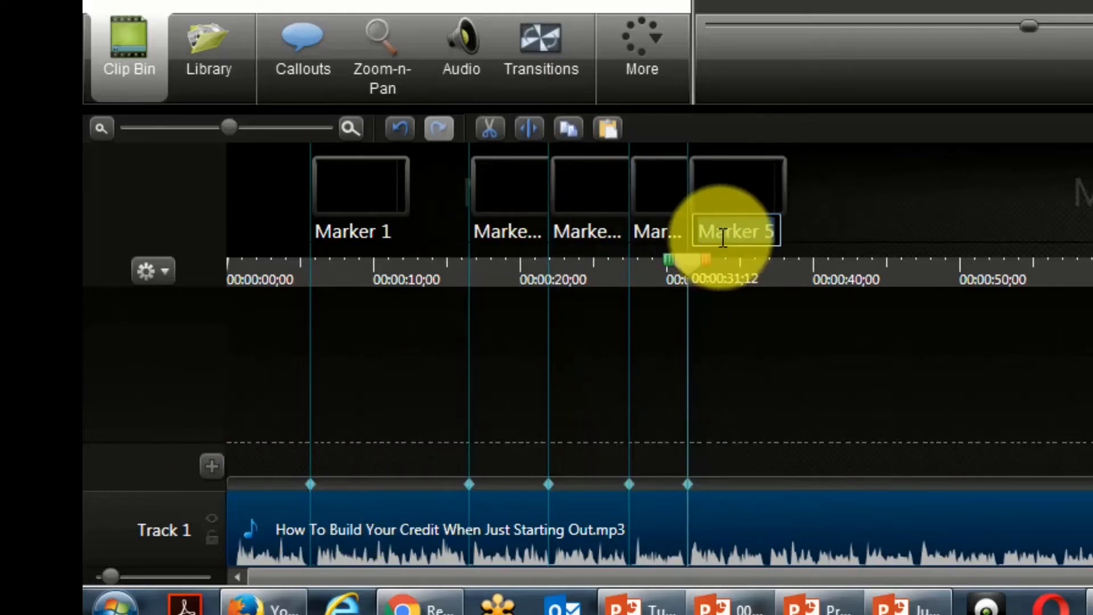
left_click(695, 259)
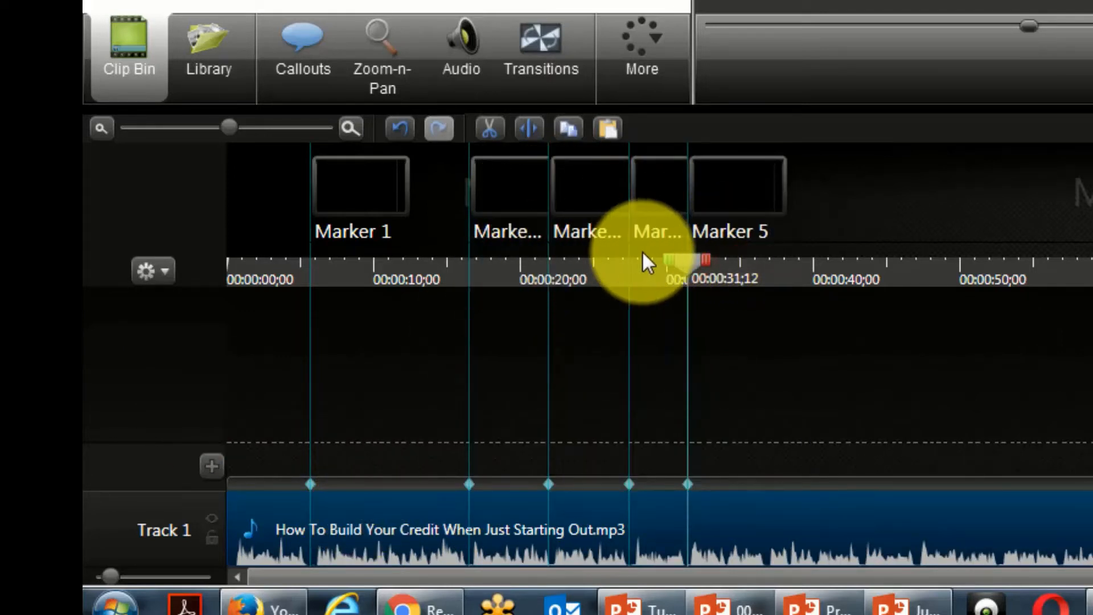
left_click_drag(695, 261, 391, 274)
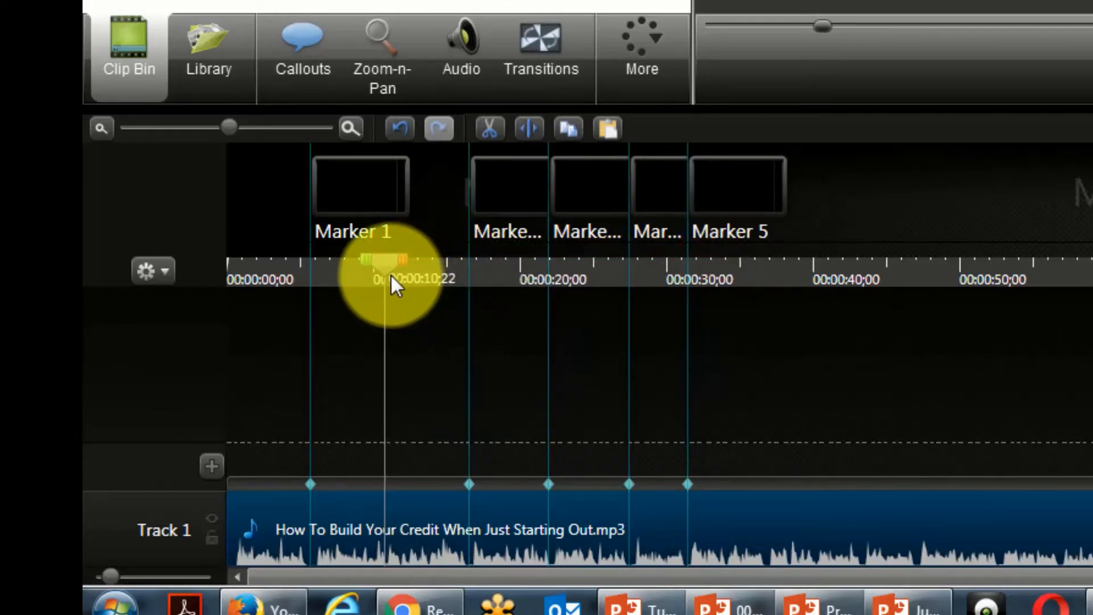
left_click(384, 480)
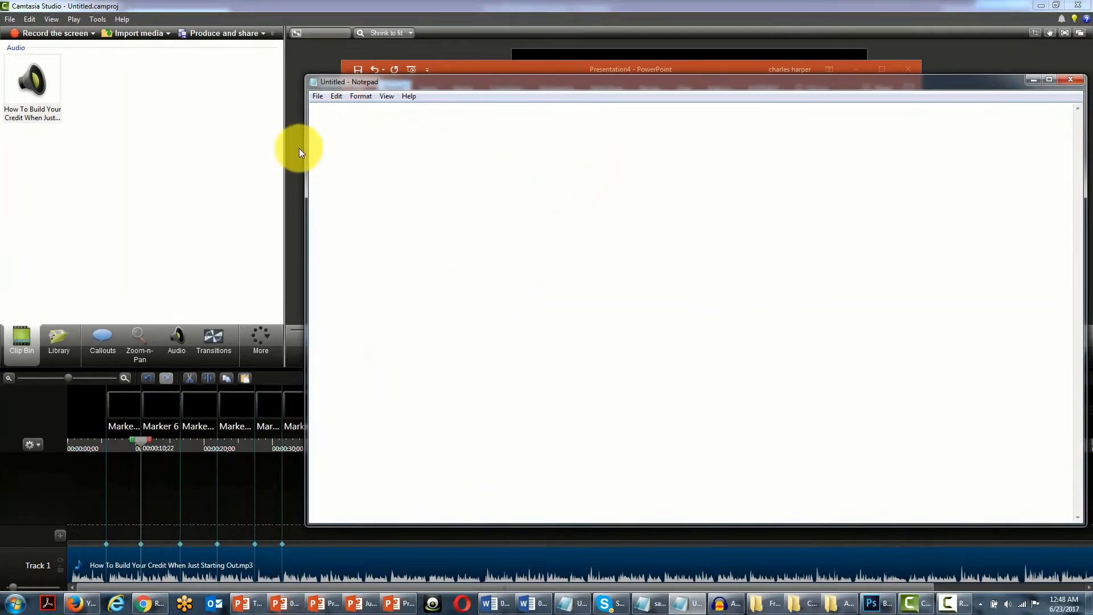
Return the playhead to the start of the timeline and place a smaller blank Notepad window above the marker track, over the clip bin.
left_click_drag(305, 145, 622, 145)
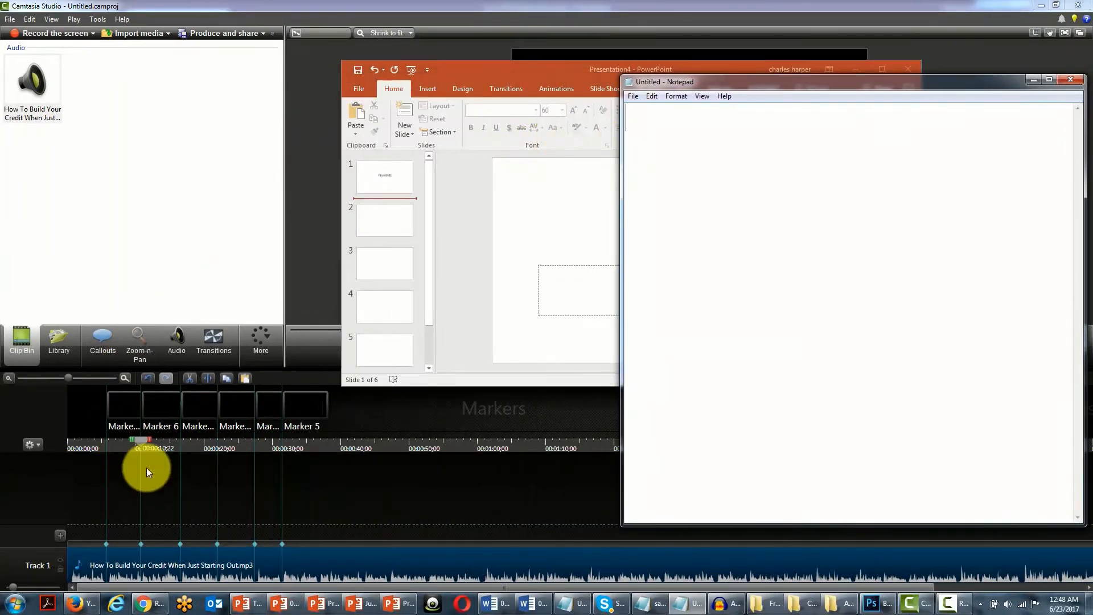
left_click_drag(139, 442, 62, 439)
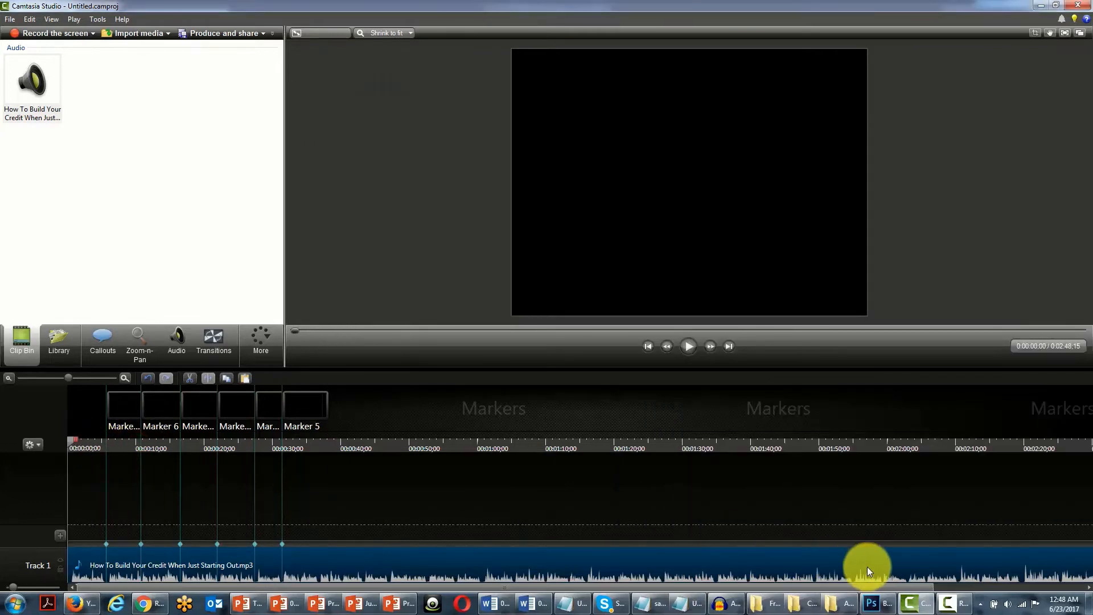
mouse_move(687, 602)
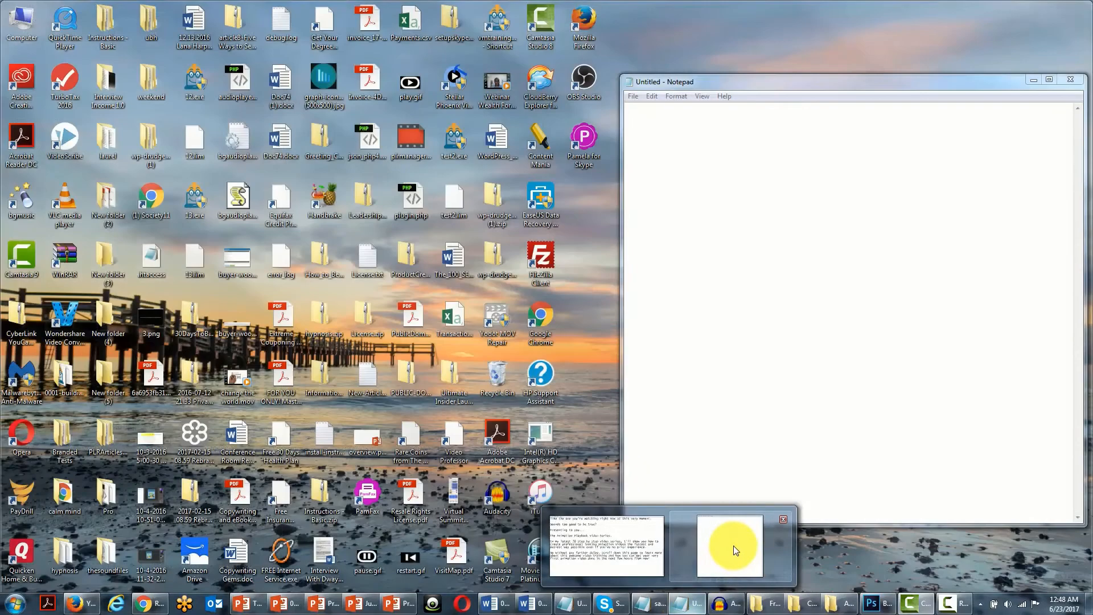
left_click(732, 547)
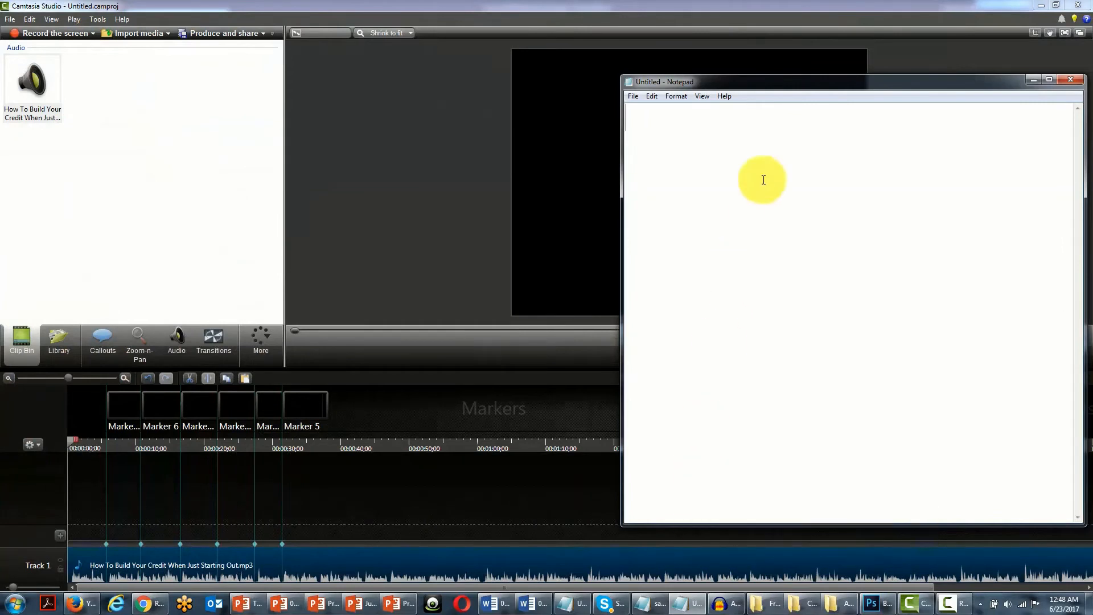
left_click_drag(781, 85, 544, 120)
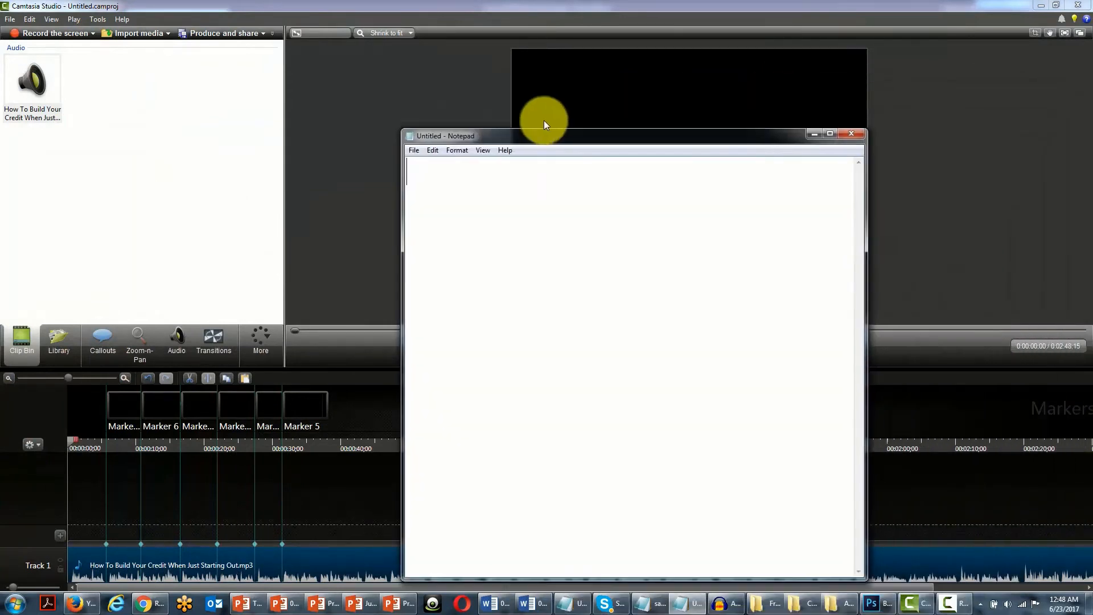
left_click_drag(845, 559, 786, 468)
left_click_drag(759, 563, 690, 415)
left_click_drag(563, 121, 192, 44)
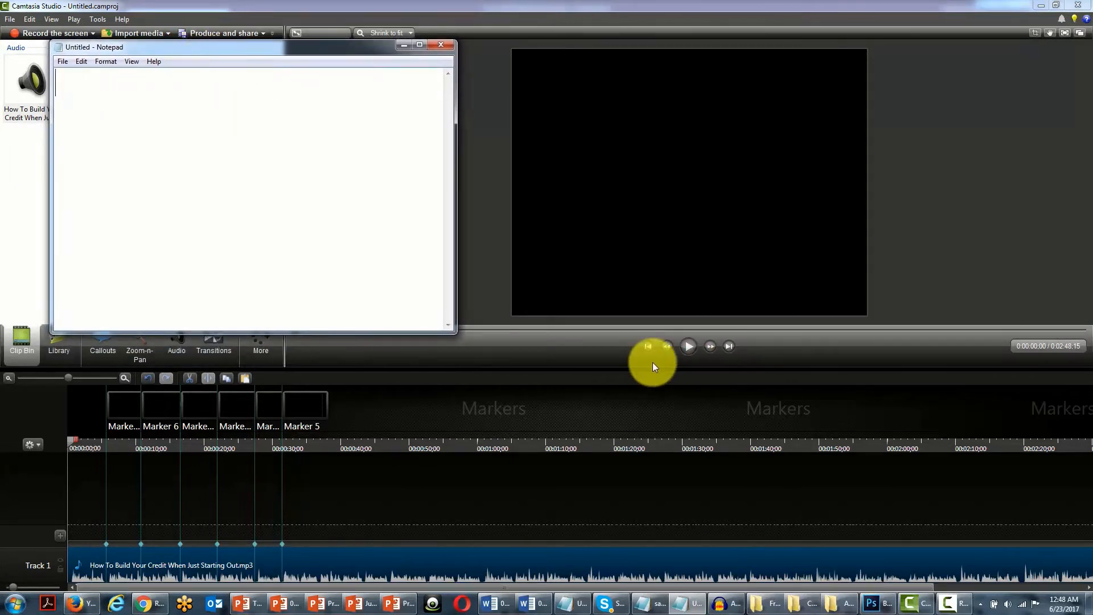
Play the narration to about 00:00:05;12 and list "misconception" and "college" under a heading "1" in the Notepad notes.
left_click(690, 351)
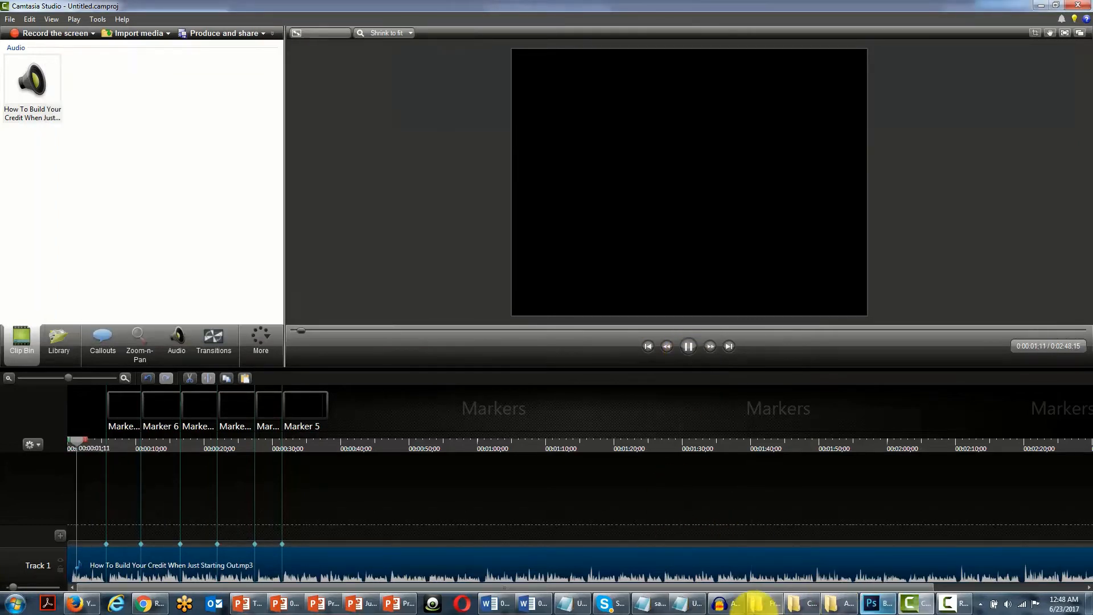
left_click(697, 606)
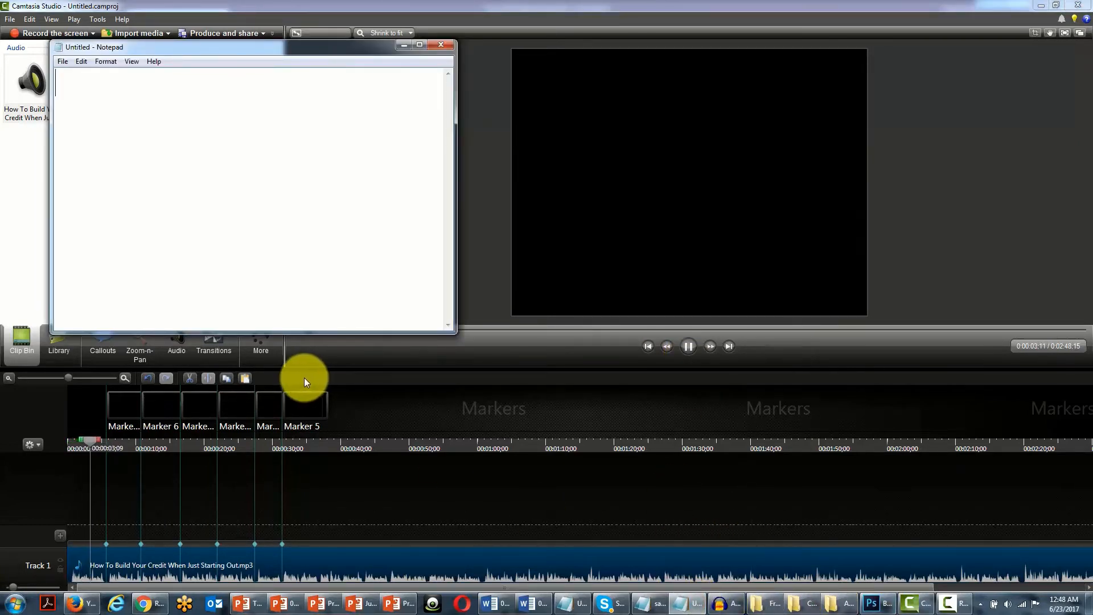
left_click(688, 346)
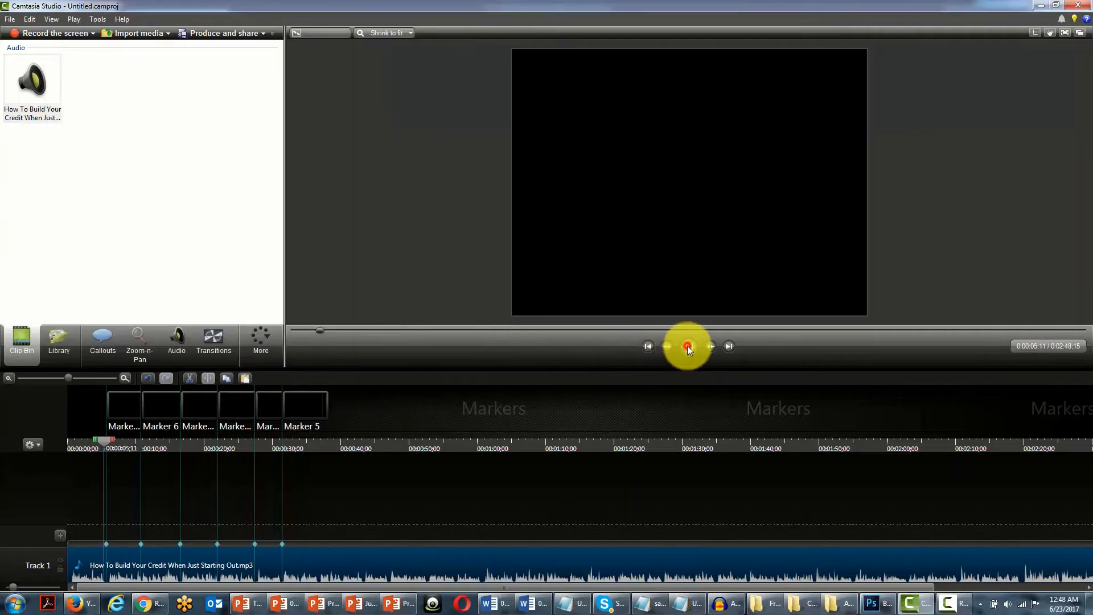
left_click(681, 601)
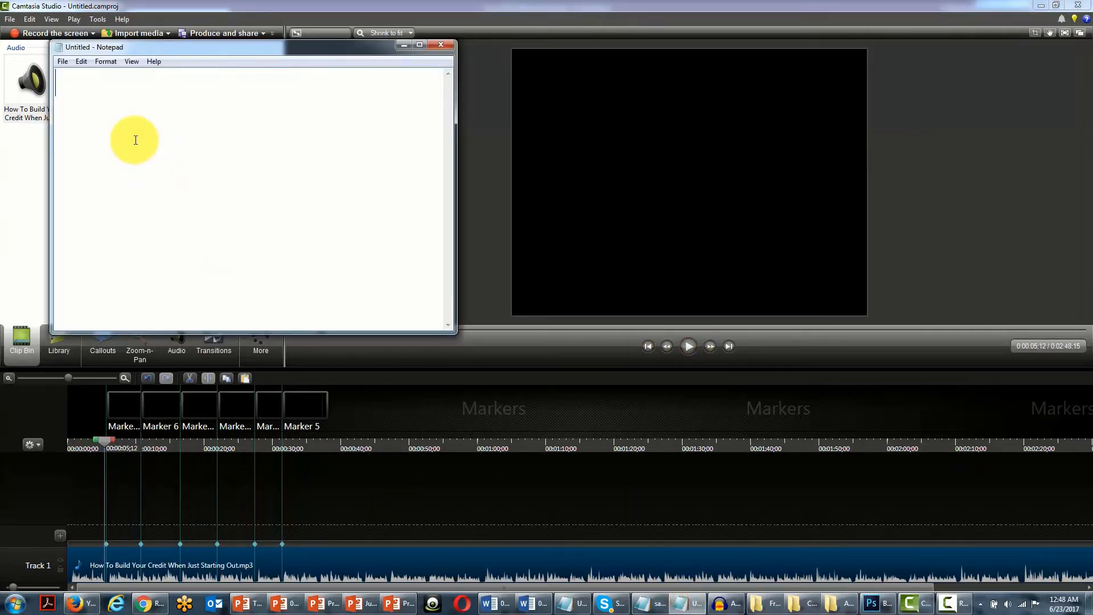
type("misconception")
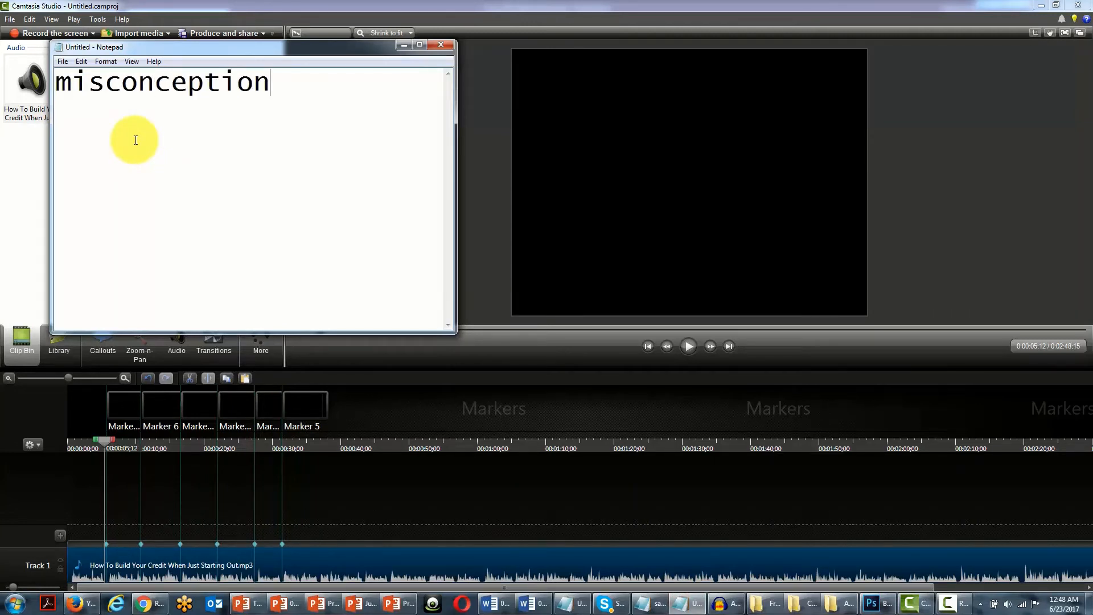
key("Return")
type("coo")
key("BackSpace")
type("llege")
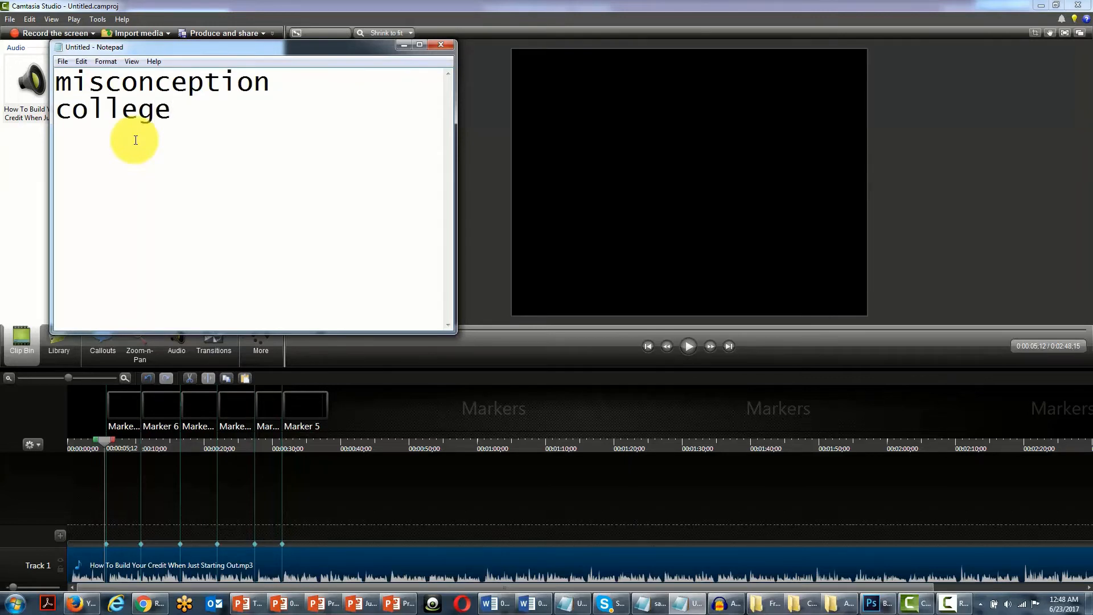
key("Return")
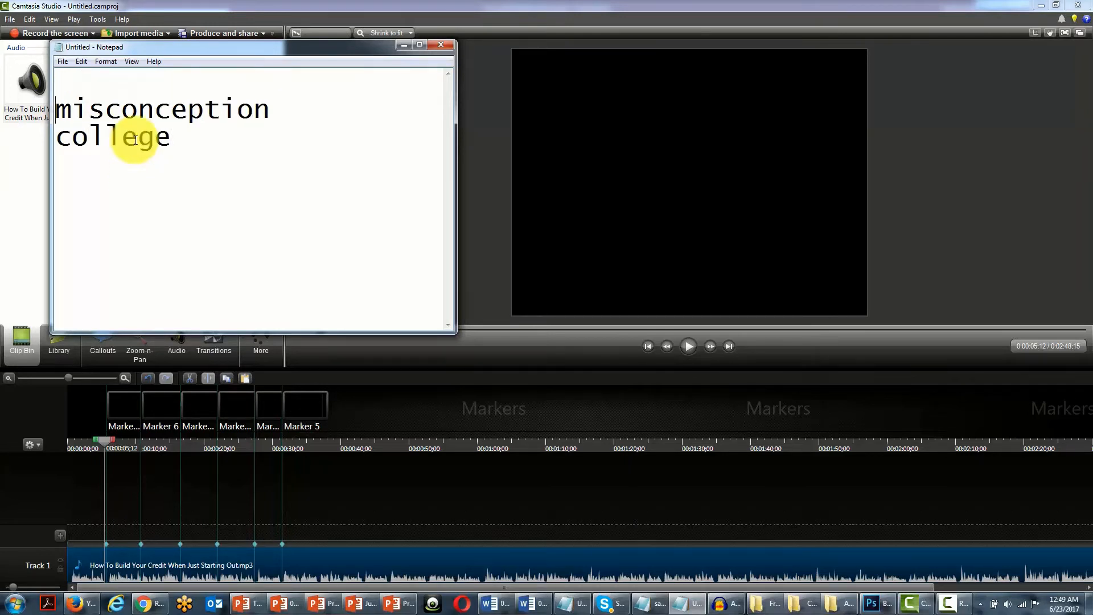
type("1")
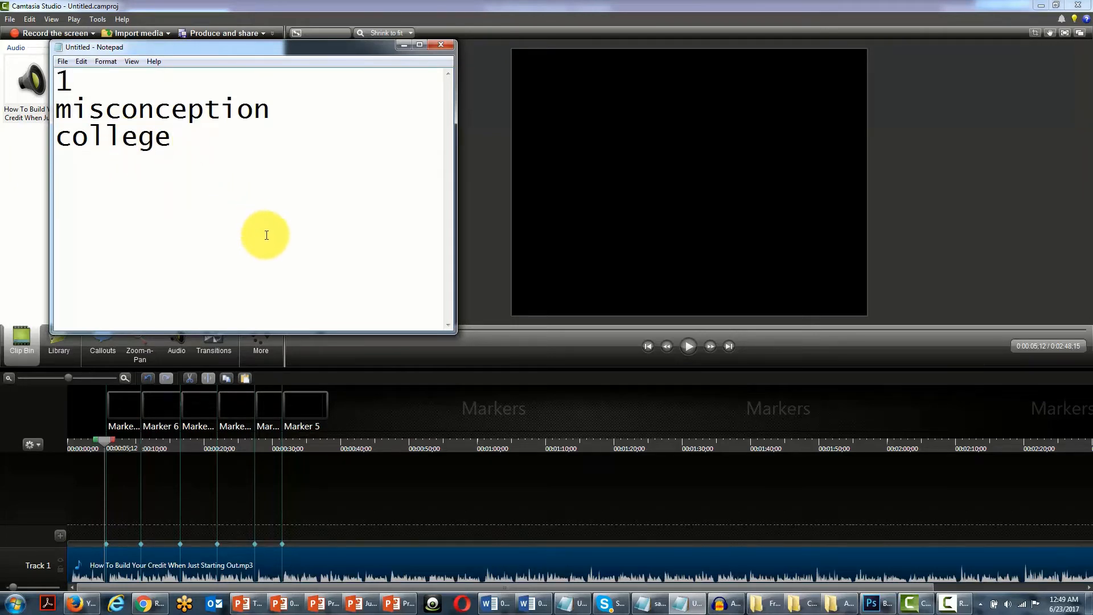
Play the narration on to 00:00:11;02 and list "after" and "credit card" under a heading "2" in the notes.
left_click(685, 346)
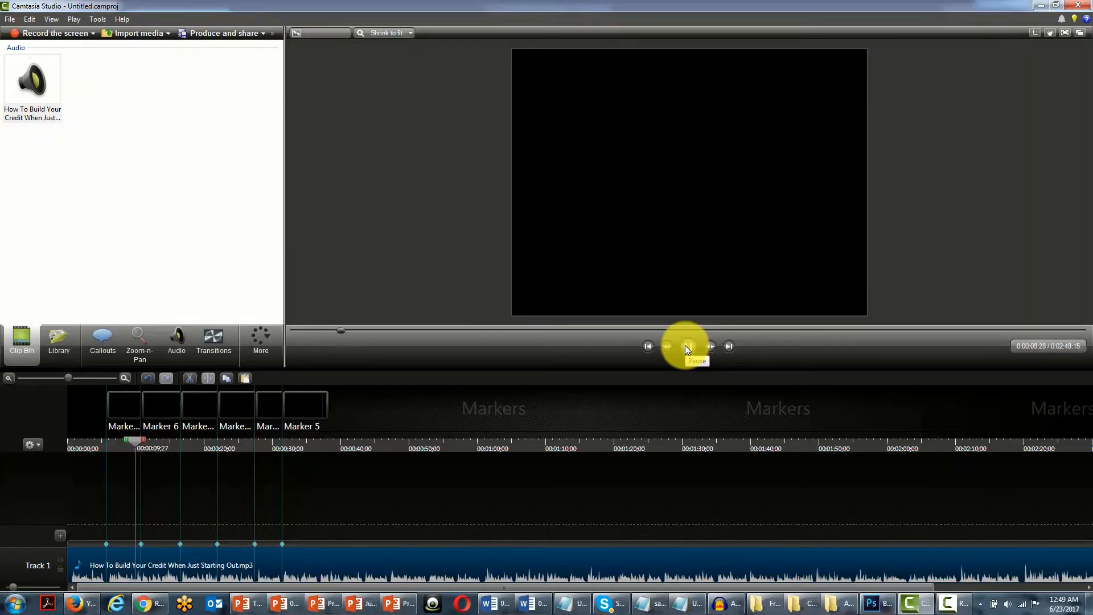
left_click(685, 345)
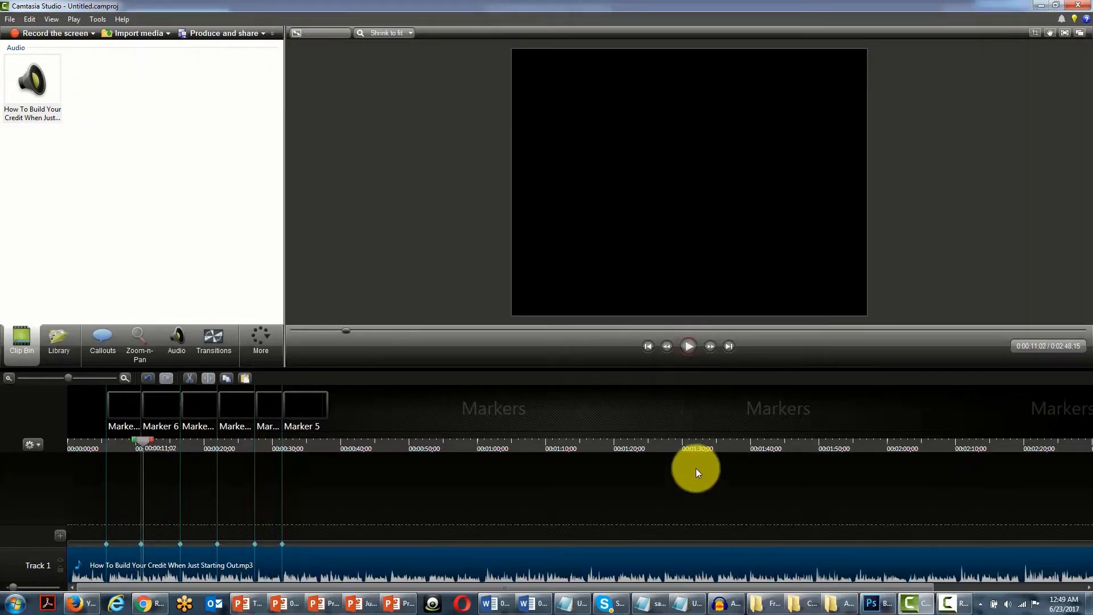
left_click(686, 602)
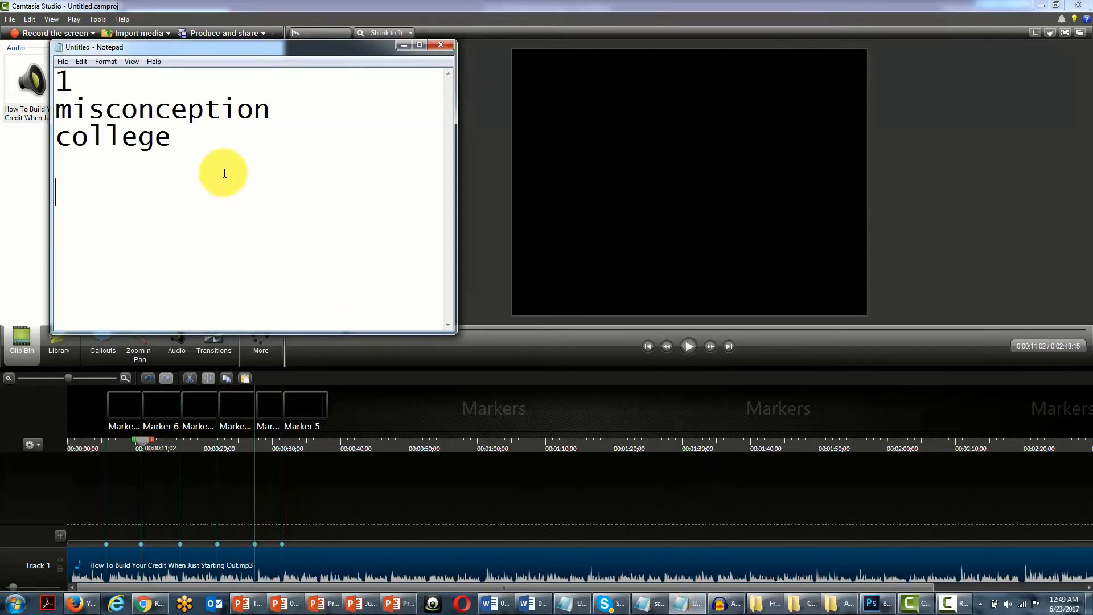
type("2 ")
type("after")
key("Return")
type("cre")
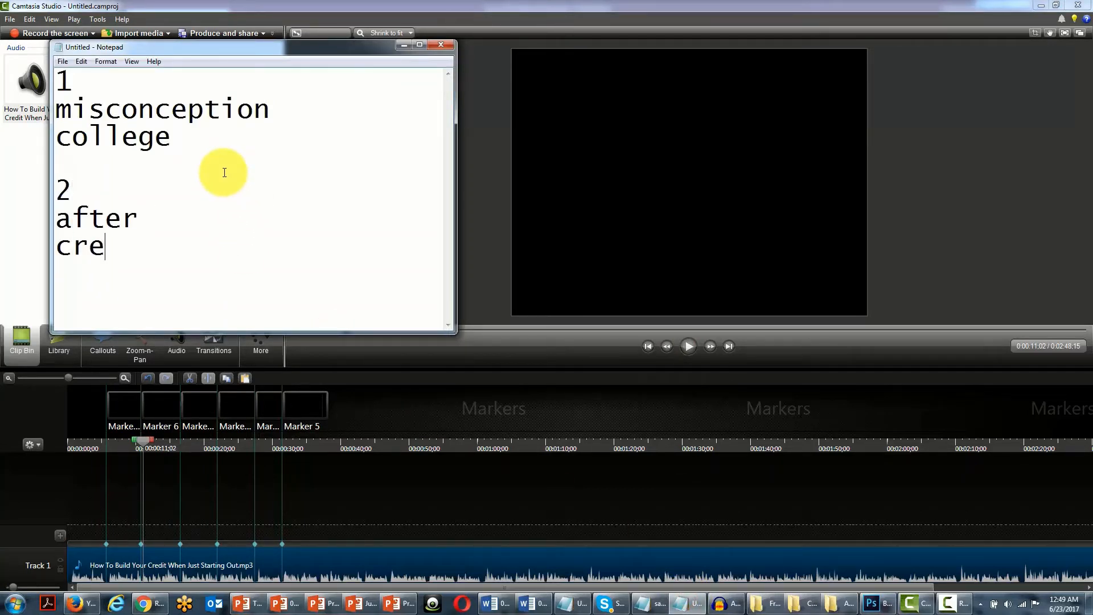
type("dit card")
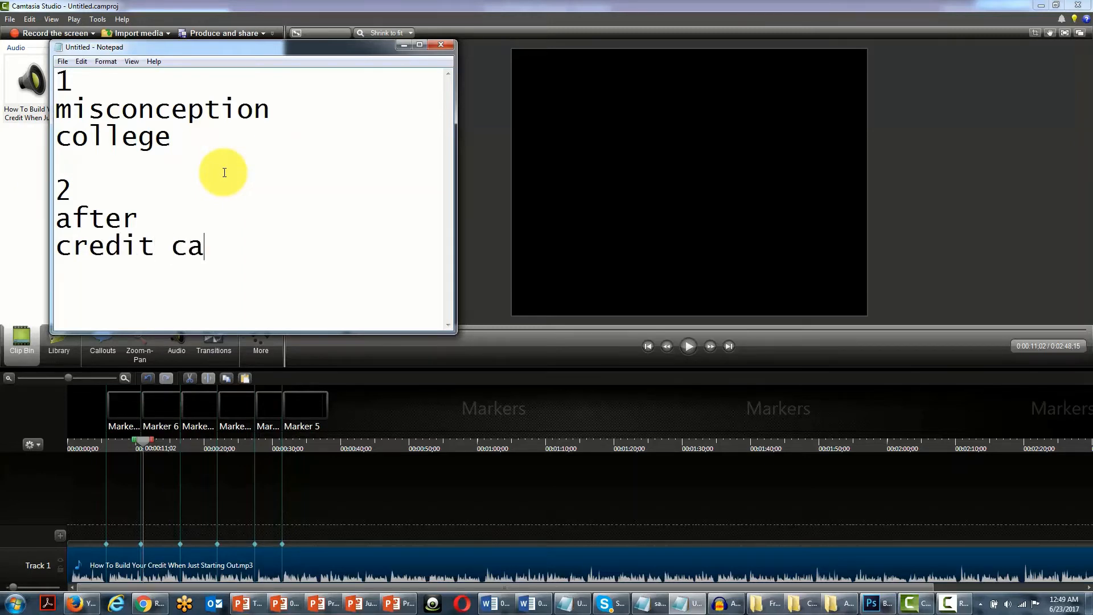
Add a heading "3" to the notes, with "prevent" and "getting a line of credit" for the narration up to 00:00:16;16.
key("Return")
key("Return")
type("3")
key("Return")
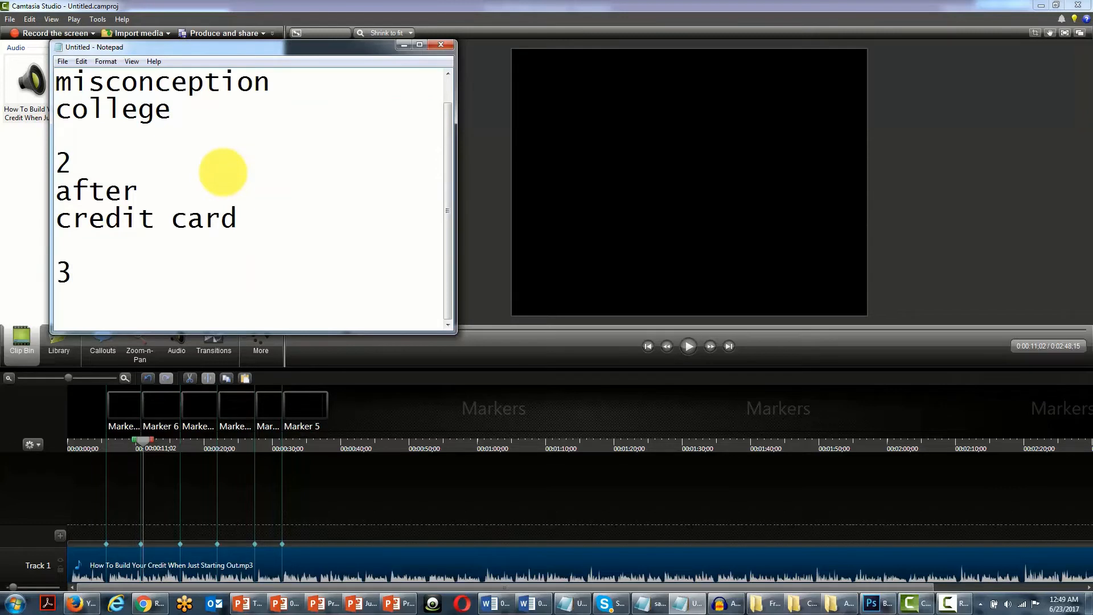
left_click(685, 348)
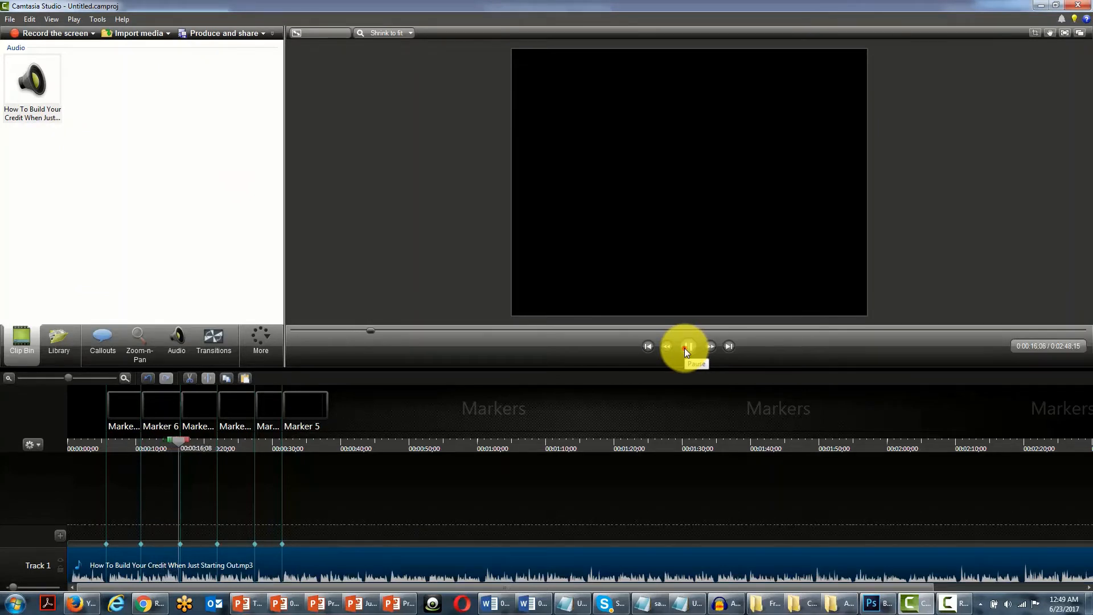
left_click(684, 349)
left_click(691, 594)
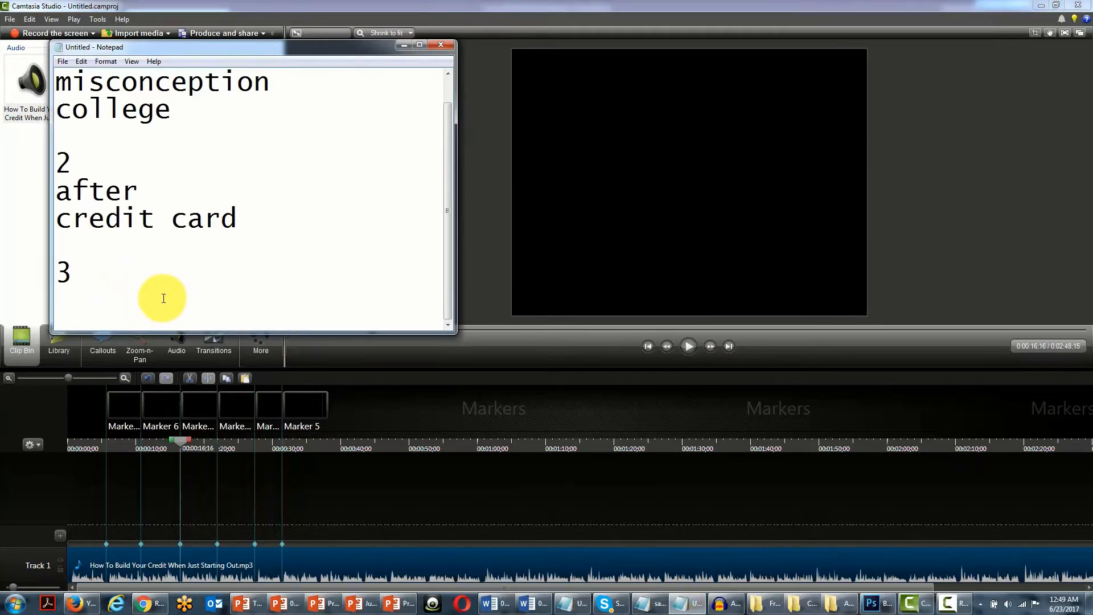
type("prevent")
key("Return")
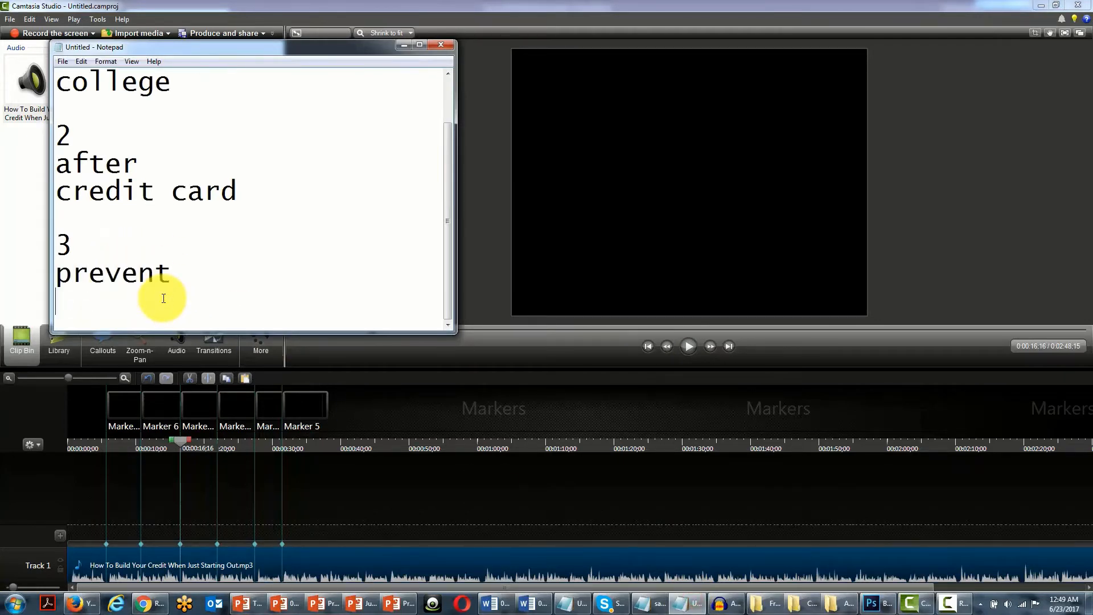
type("getting a line o")
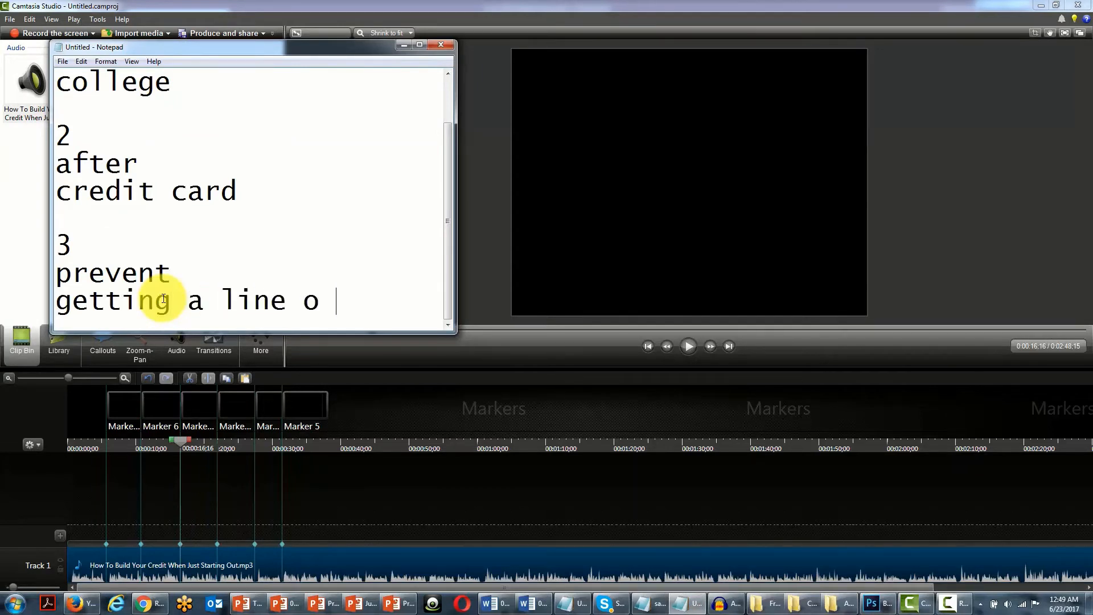
key("BackSpace")
type("f credit")
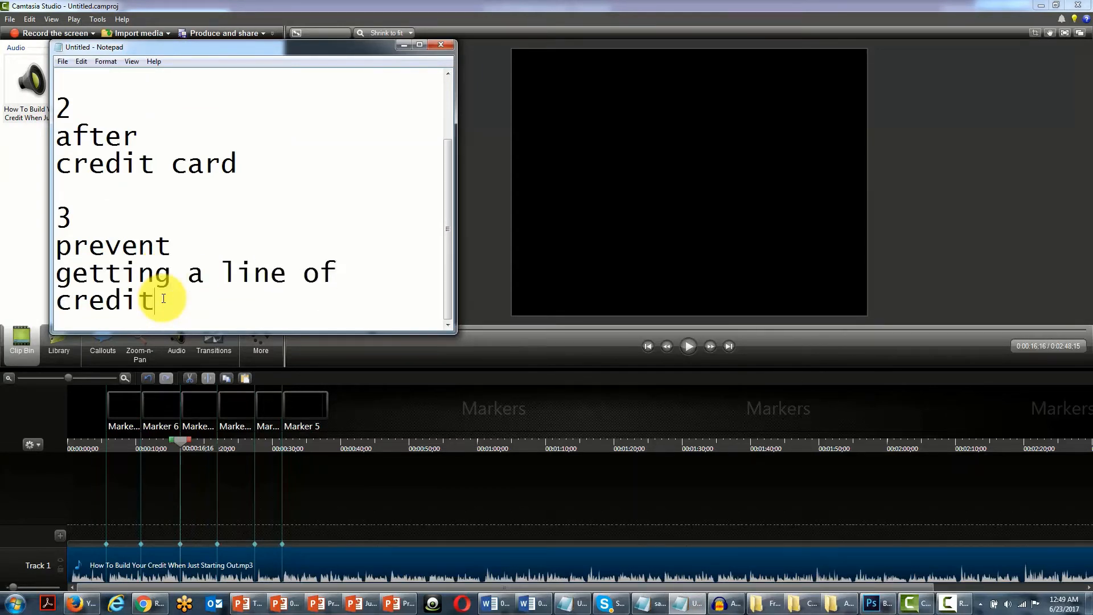
Add a heading "4" to the notes and play the narration on to 00:00:22;04.
key("Return")
key("Return")
type("4")
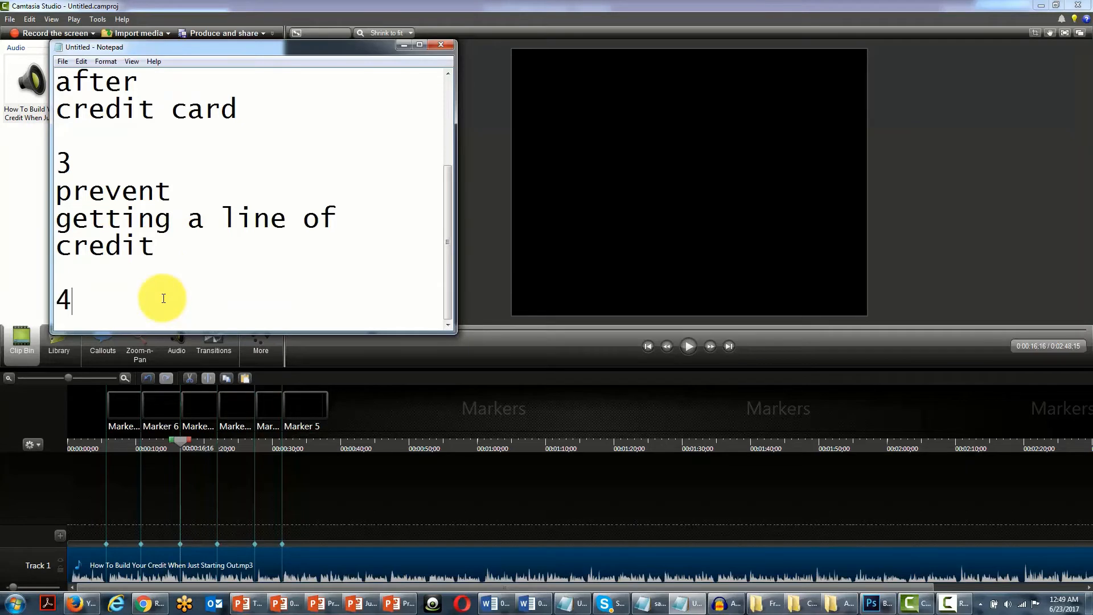
left_click(695, 348)
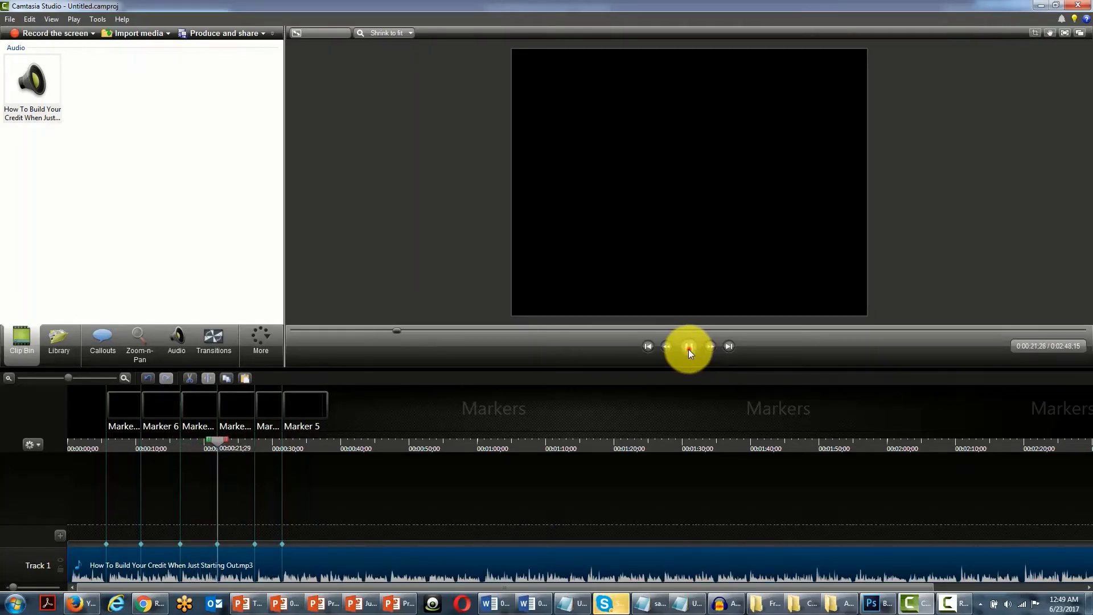
left_click(688, 349)
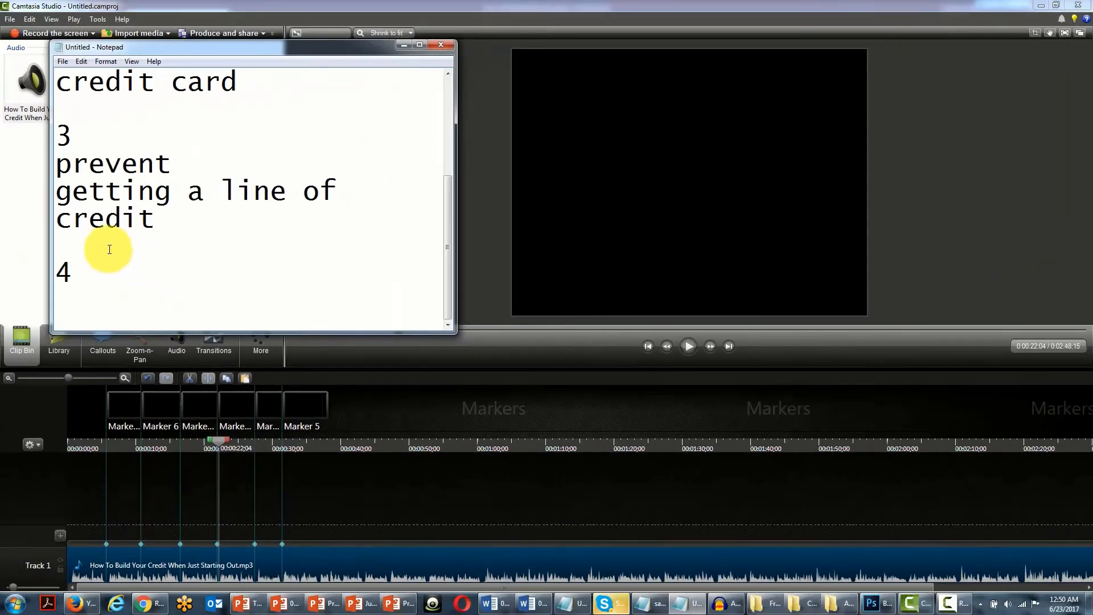
scroll(172, 213, "up", 2)
scroll(171, 215, "down", 1)
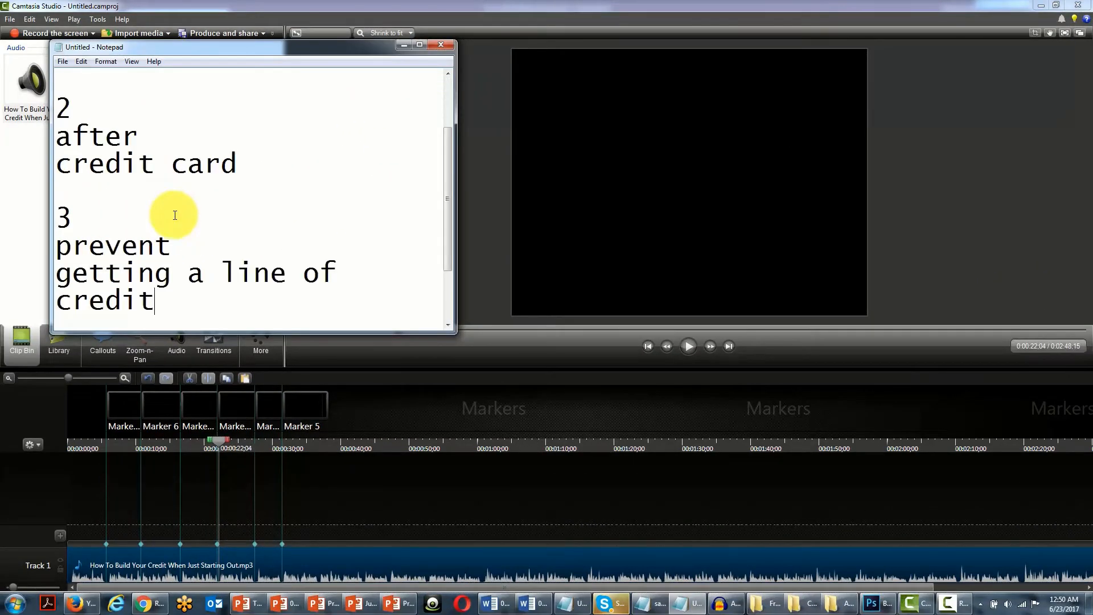
scroll(166, 215, "up", 1)
scroll(142, 169, "down", 1)
scroll(138, 172, "up", 1)
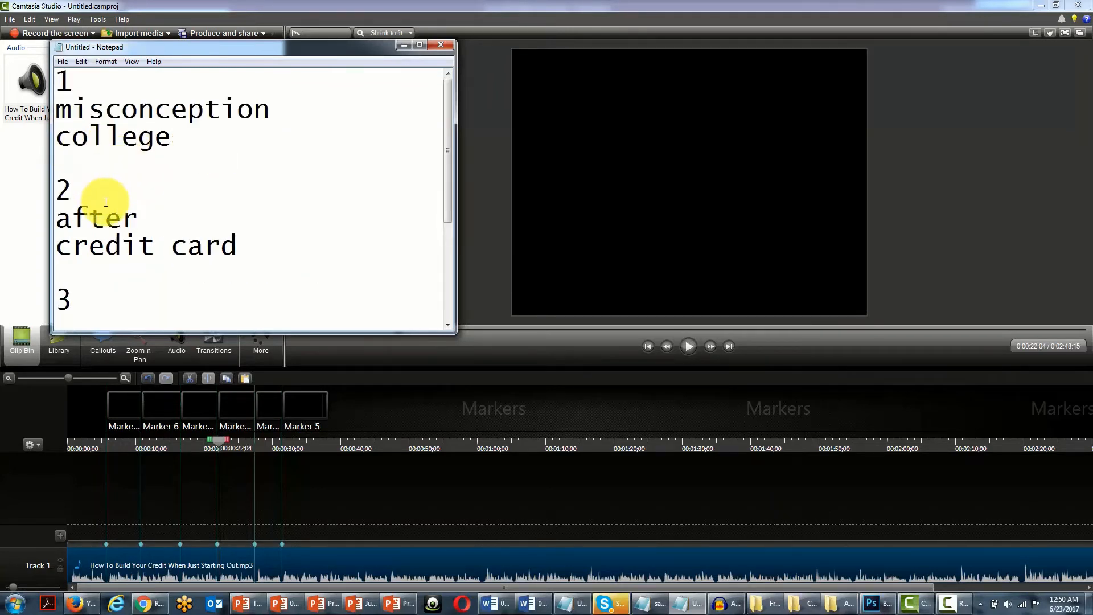
Review the keywords listed under headings 1, 2 and 3 in the Notepad notes.
scroll(105, 202, "down", 2)
scroll(98, 200, "up", 2)
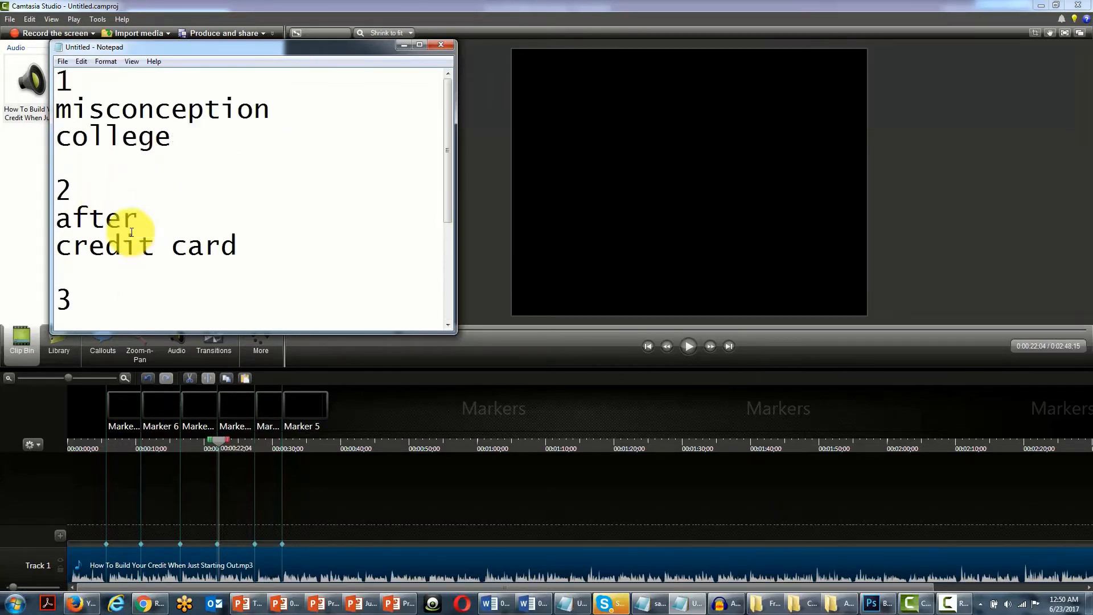
left_click_drag(57, 112, 172, 139)
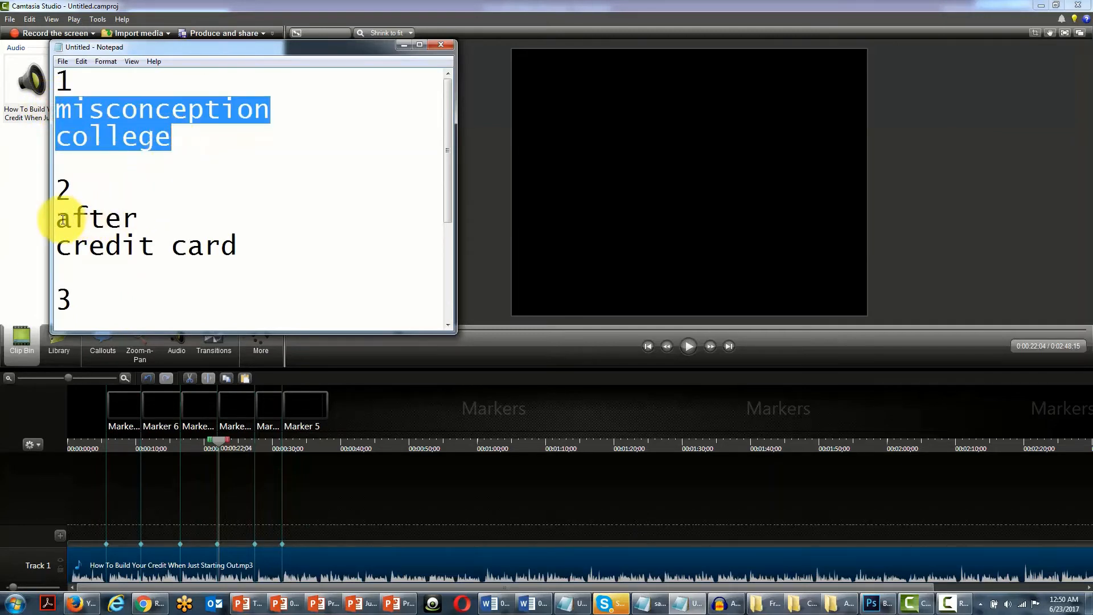
left_click_drag(58, 219, 233, 244)
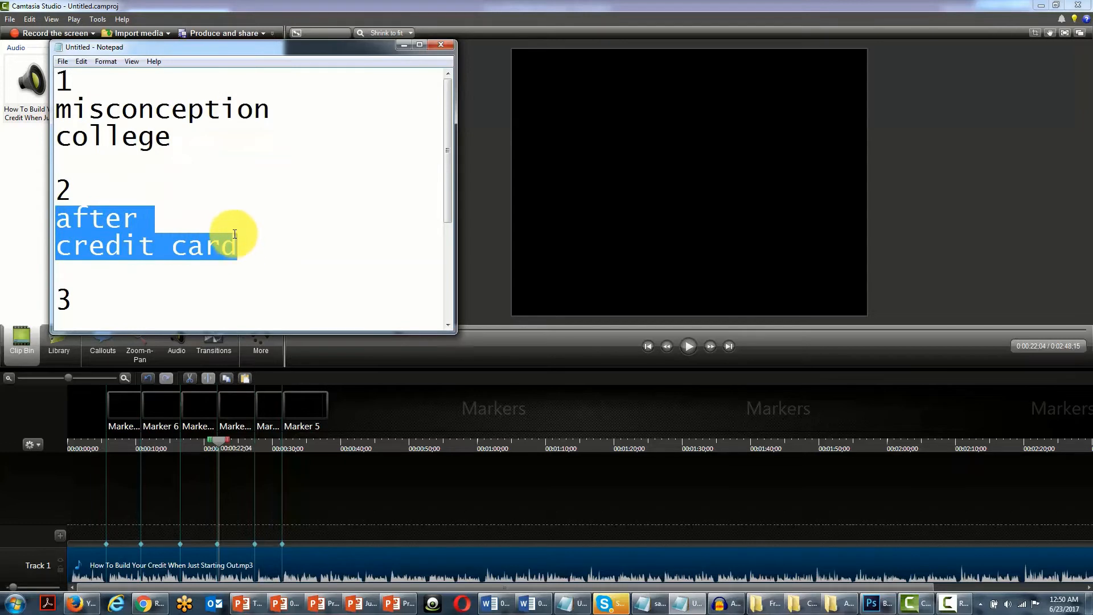
scroll(227, 232, "down", 1)
left_click_drag(58, 245, 171, 294)
left_click(139, 275)
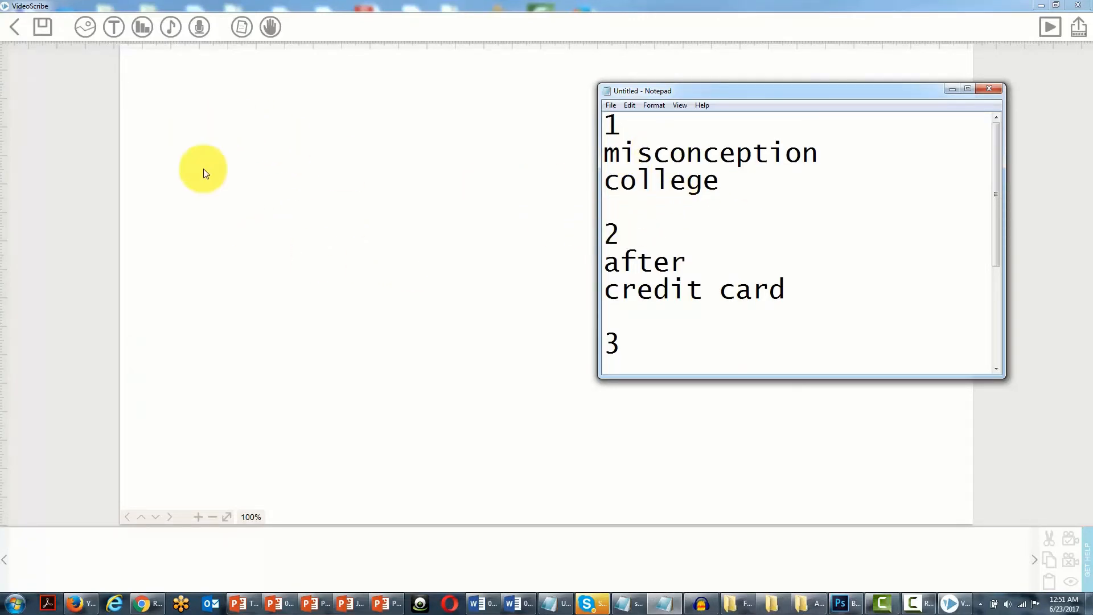
Add a stack-of-books image beside the "BIG MISCONCEPTION..." text in VideoScribe and move the Notepad notes clear of the artwork.
left_click(87, 30)
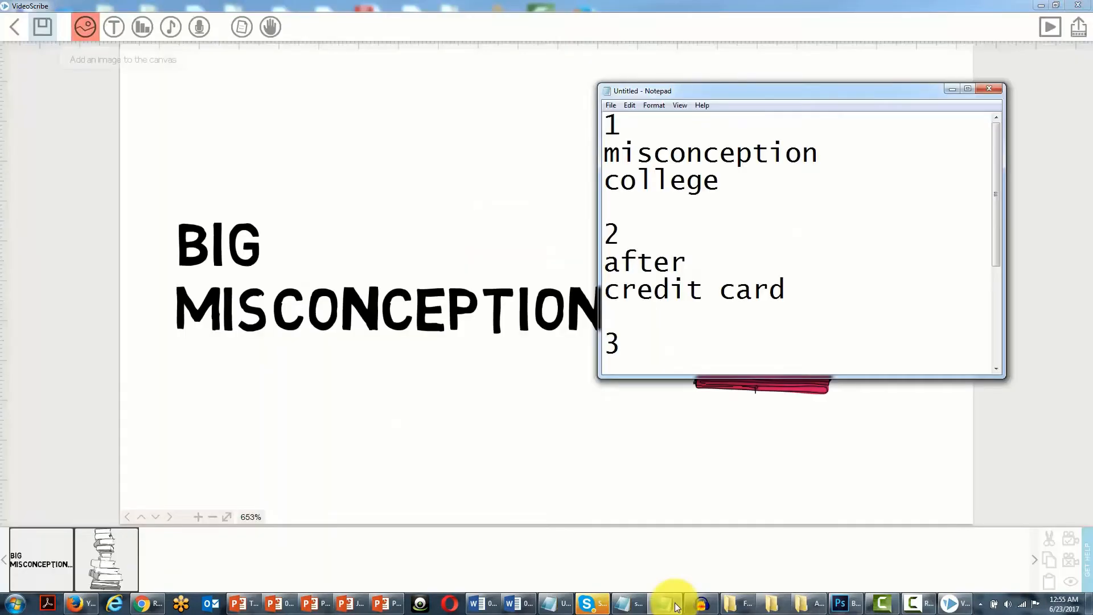
left_click_drag(713, 91, 307, 355)
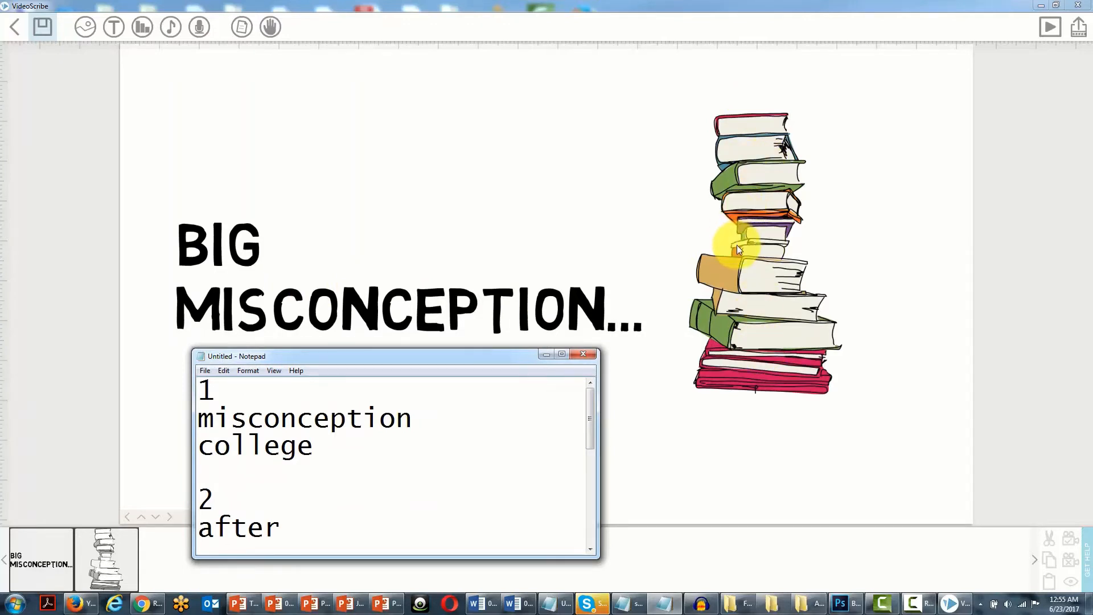
mouse_move(593, 429)
left_mouse_down()
mouse_move(589, 475)
mouse_move(593, 420)
left_mouse_up()
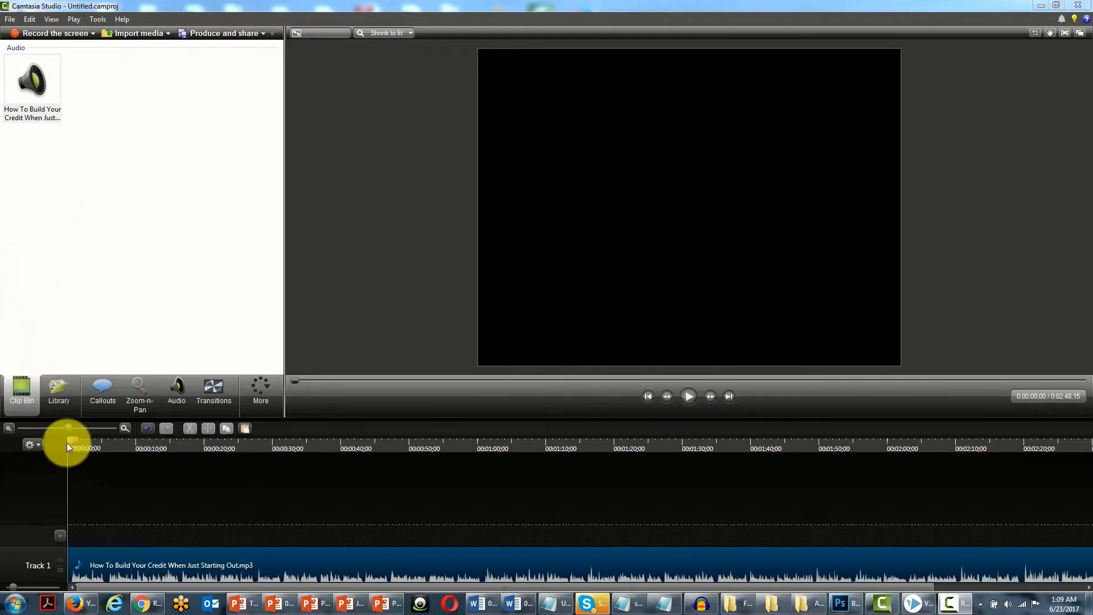
Switch to Camtasia and scrub through the narration from the start to about 00:00:27;14 and back.
left_click_drag(70, 439, 107, 442)
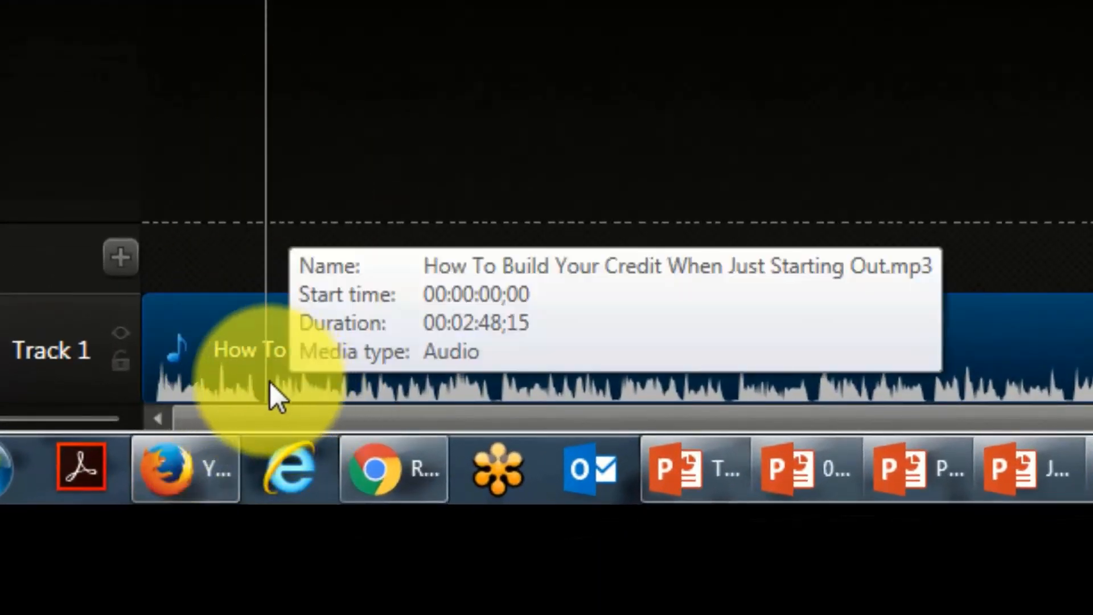
left_click_drag(266, 0, 738, 12)
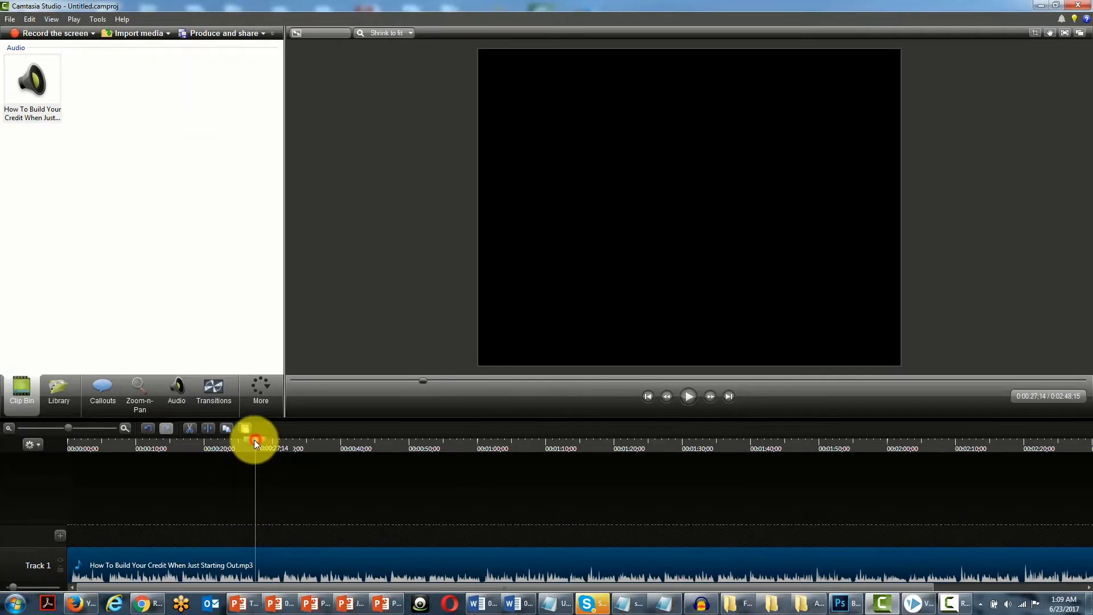
left_click_drag(255, 440, 147, 450)
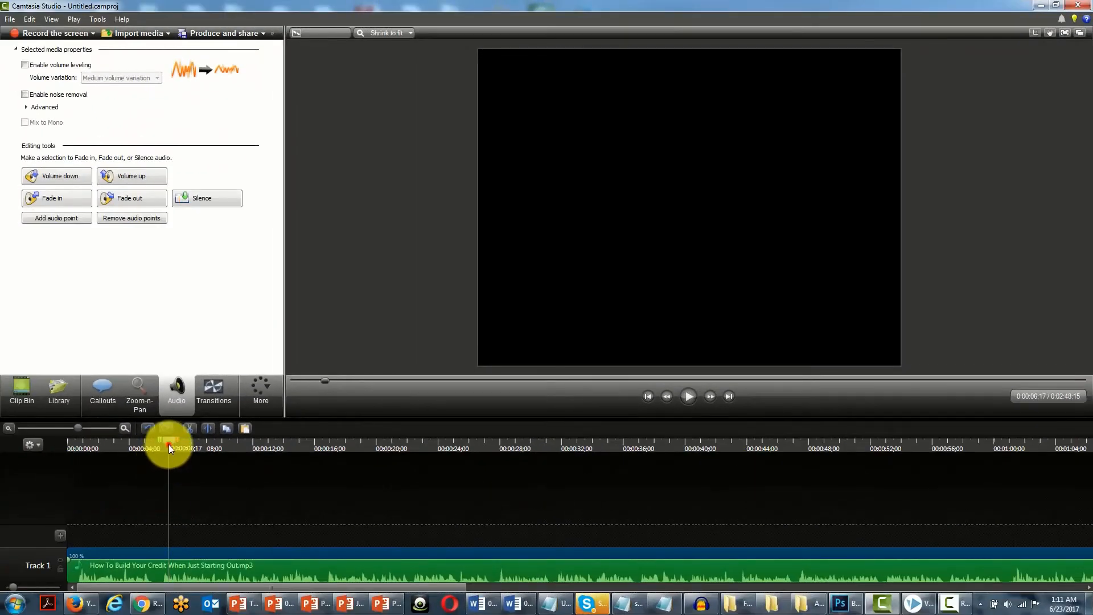
Split the narration on Track 1 at 00:00:10;29 and shift the second part slightly later to open a short pause.
left_click_drag(169, 444, 214, 450)
left_click_drag(227, 451, 237, 452)
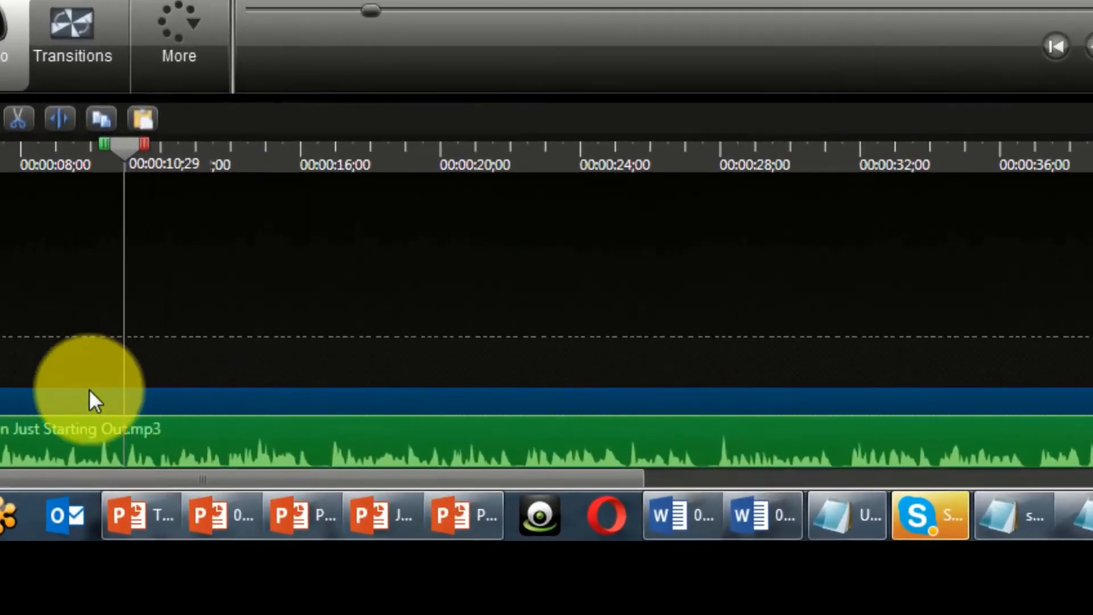
left_click(52, 121)
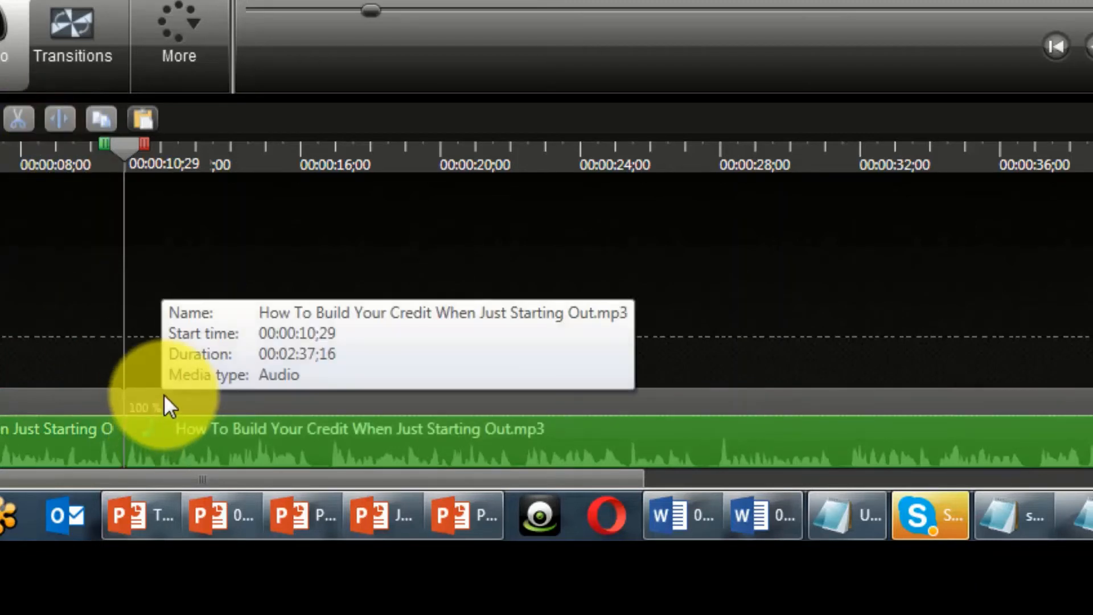
left_click(163, 392)
left_click_drag(163, 392, 178, 391)
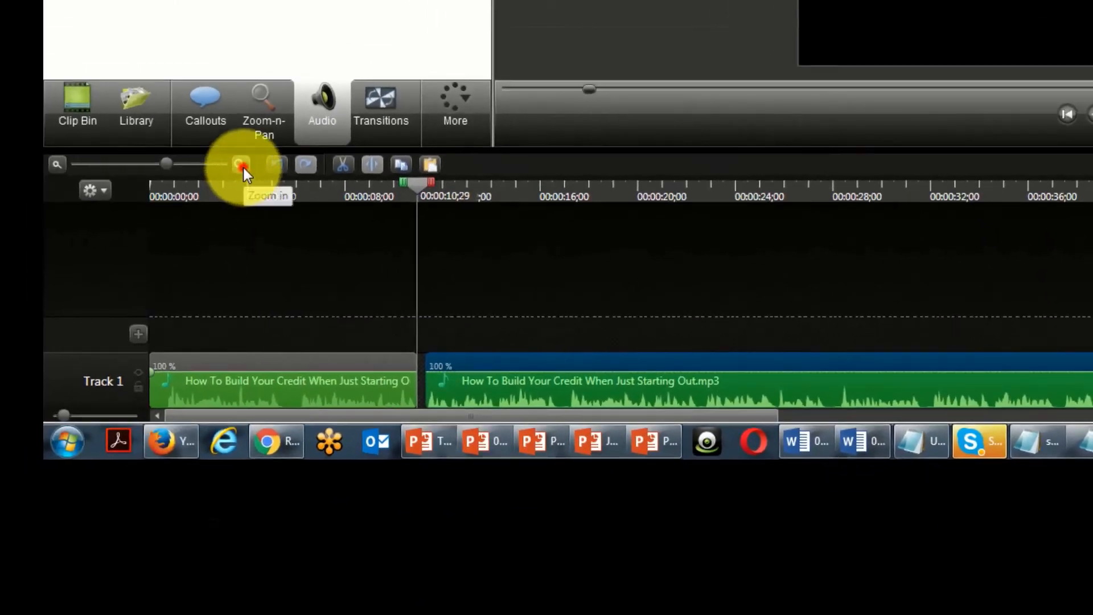
Nudge the second narration clip slightly earlier to narrow the gap after the 00:00:10;29 cut.
left_click(243, 167)
left_click(244, 167)
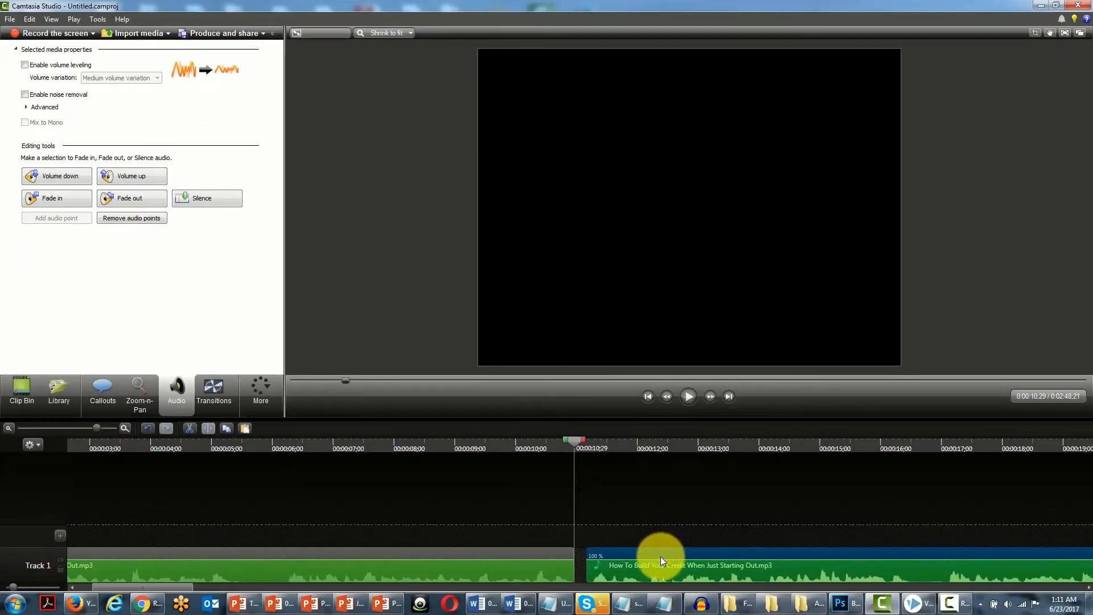
left_click_drag(660, 555, 658, 558)
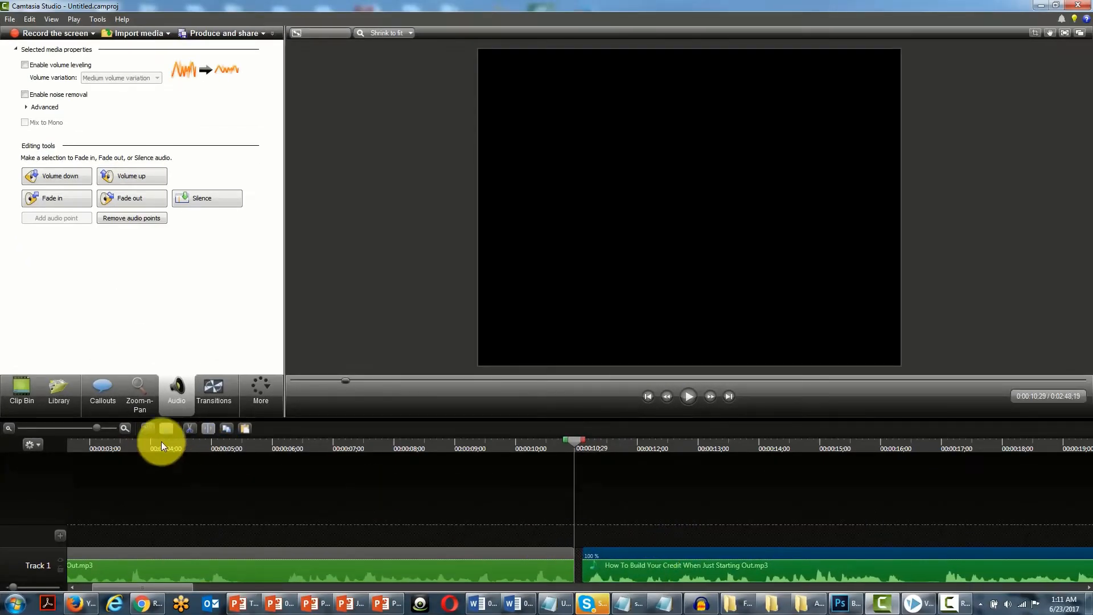
left_click(7, 426)
left_click(7, 427)
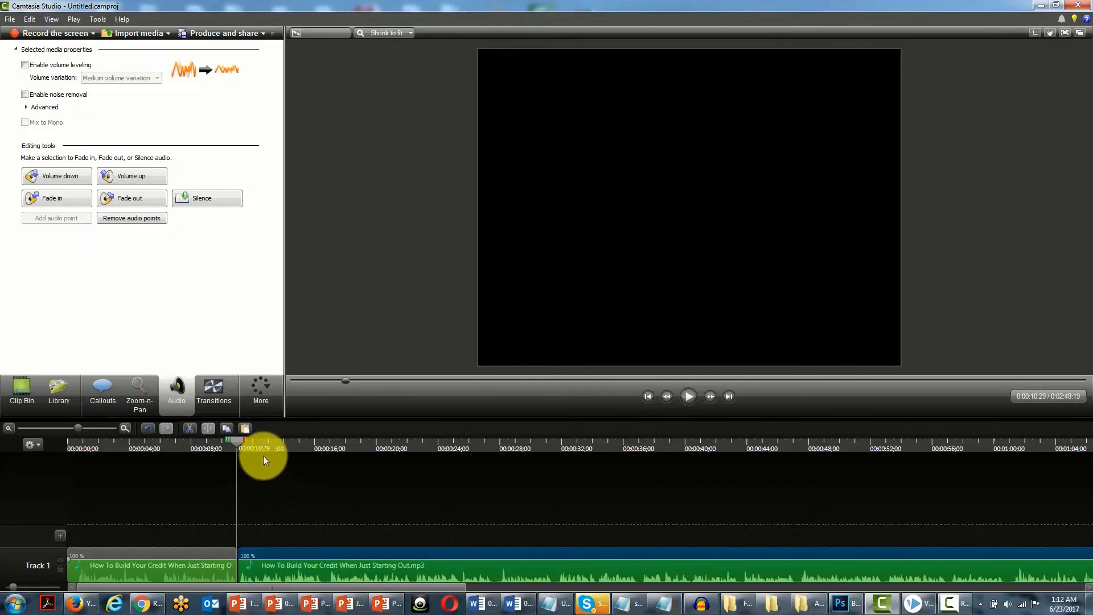
Split the second narration clip at 00:00:29;21 and shift the remaining part slightly later to leave a short pause.
left_click_drag(237, 439, 258, 439)
left_click_drag(332, 456, 527, 468)
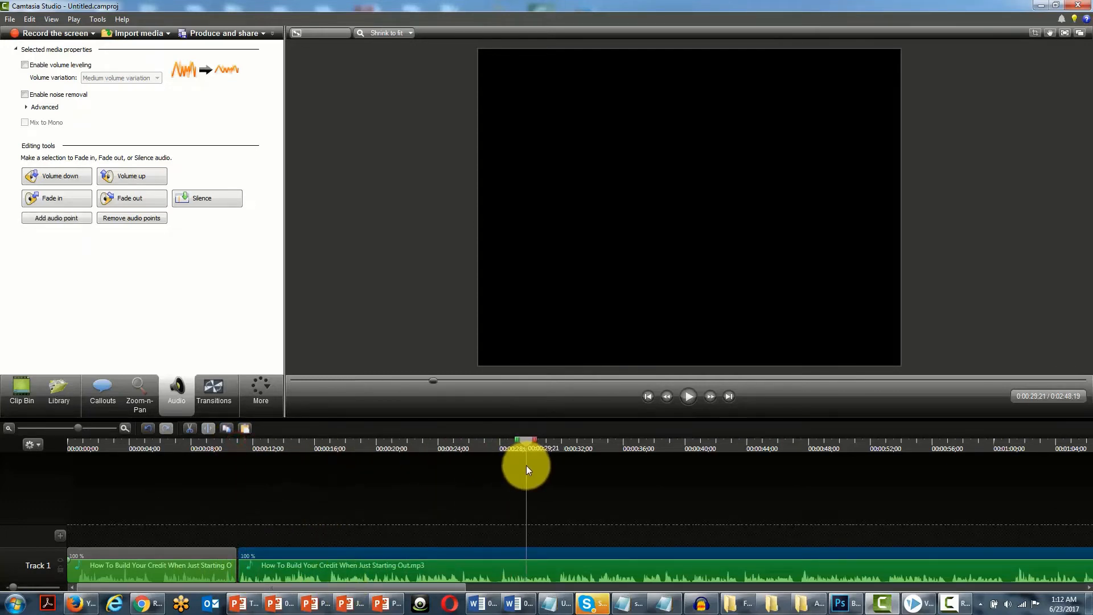
left_click(547, 555)
left_click(547, 554)
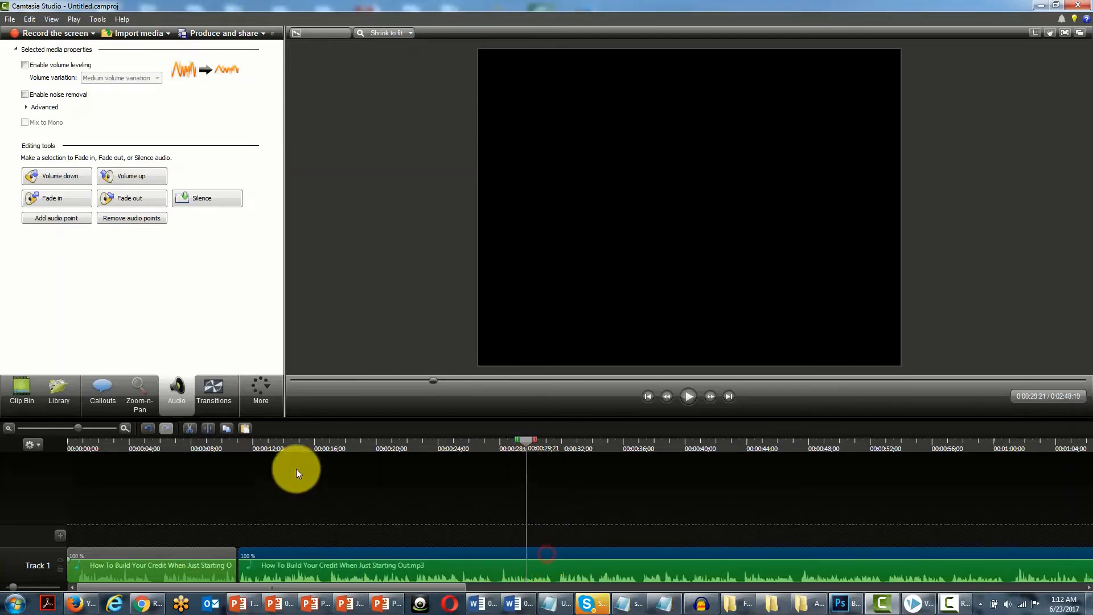
left_click(208, 427)
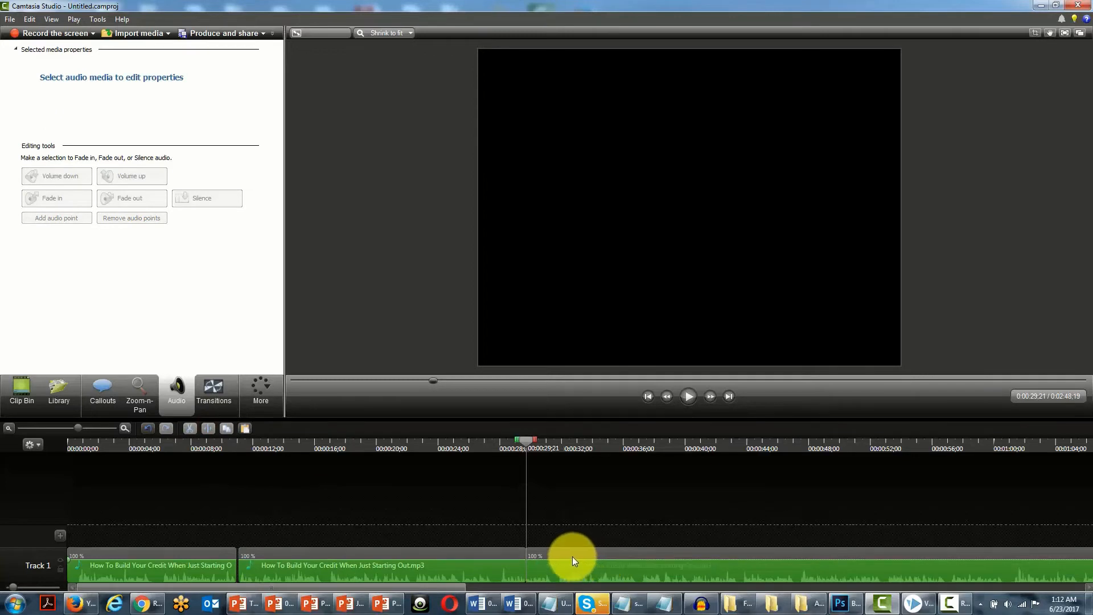
left_click(557, 555)
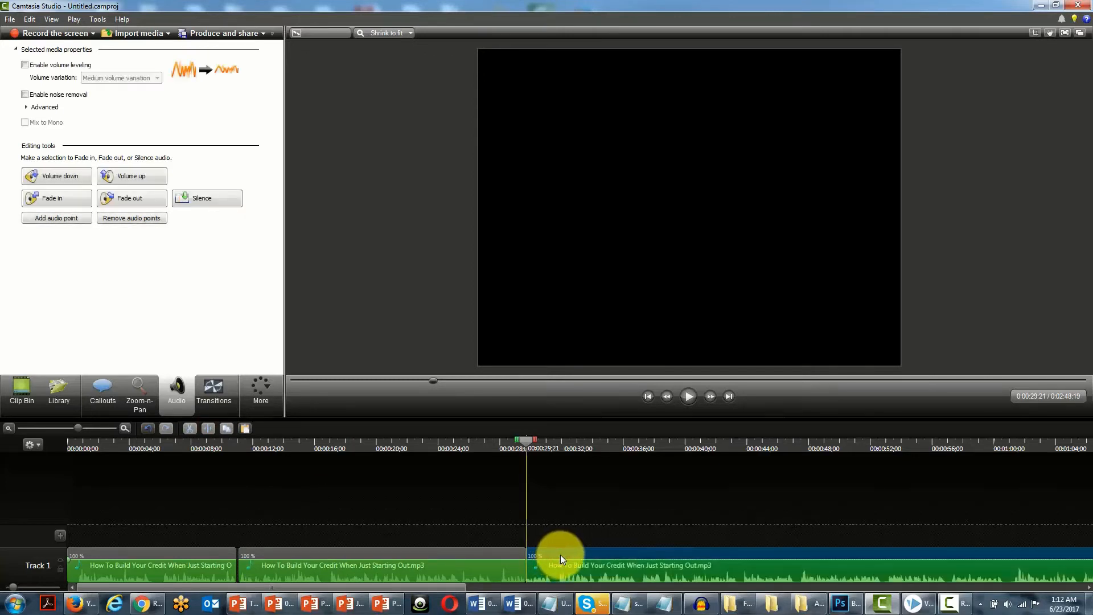
left_click_drag(563, 553, 564, 552)
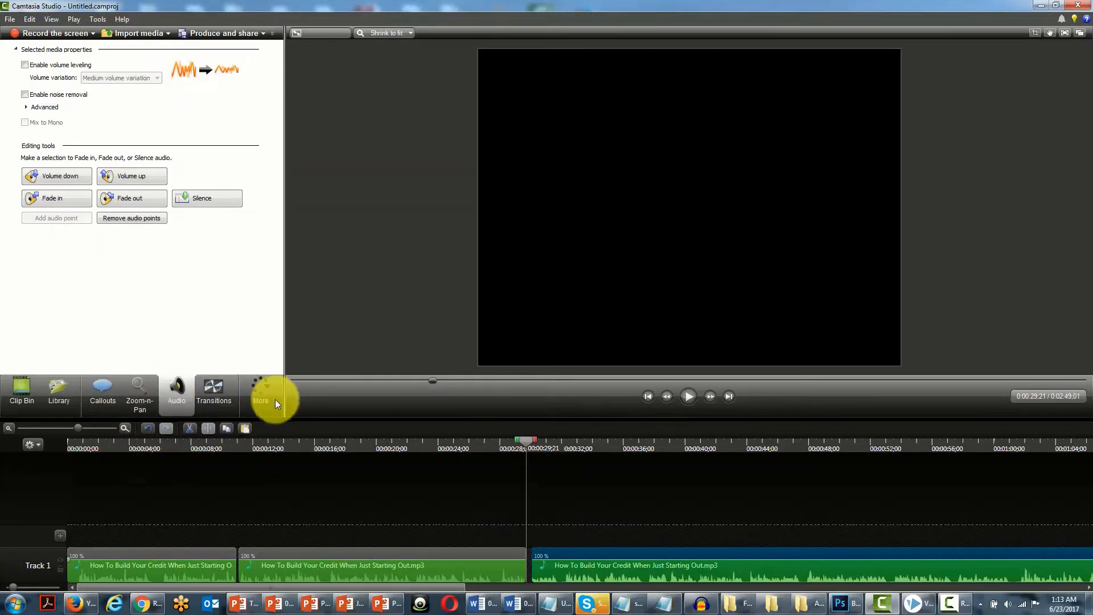
Import AccruedInterest_Full.mp3 from the Digital Juice Music Traxx corporate folder into the project's clip bin.
left_click(50, 387)
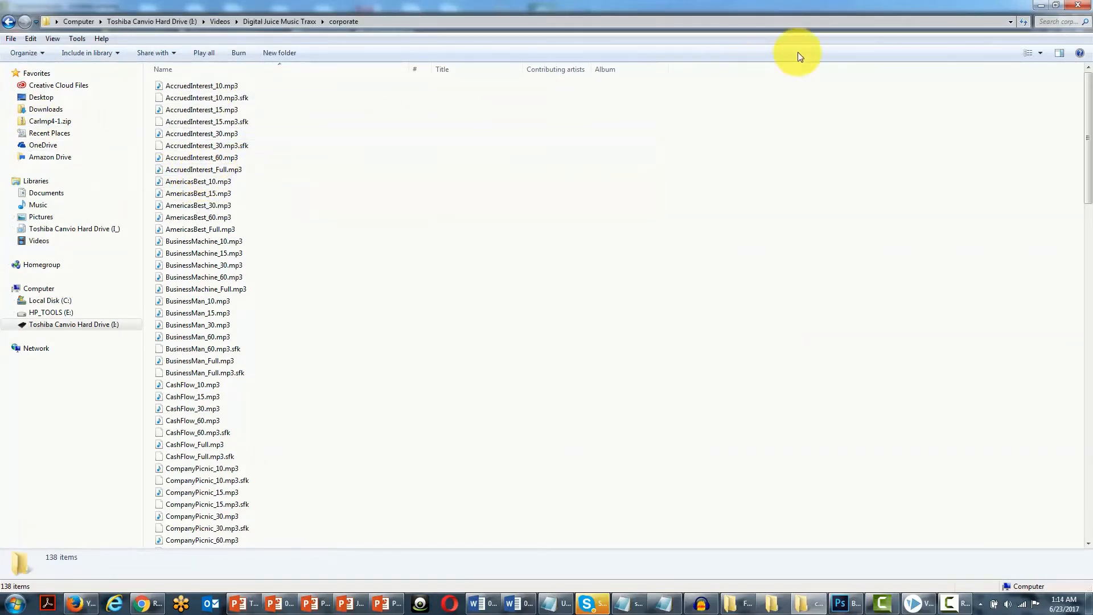
left_click(1055, 6)
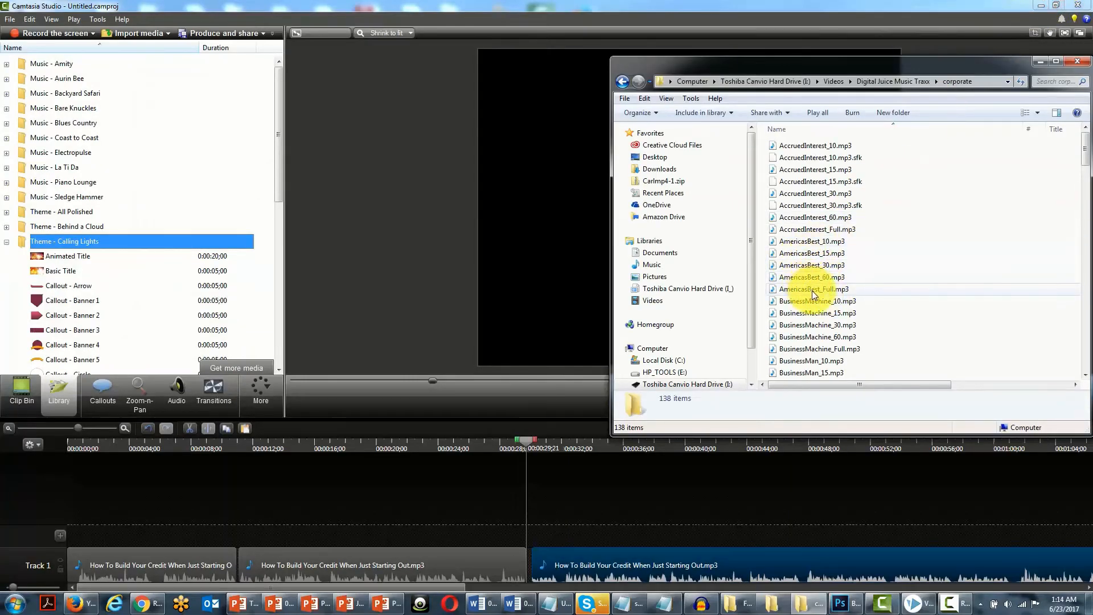
left_click(27, 394)
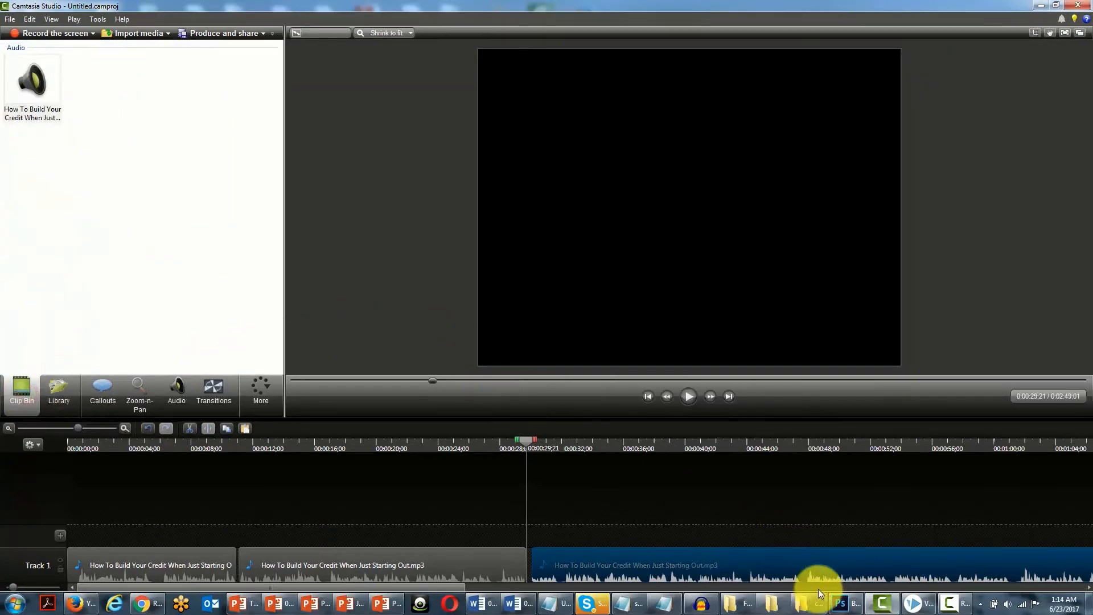
left_click(801, 604)
left_click_drag(817, 230, 73, 228)
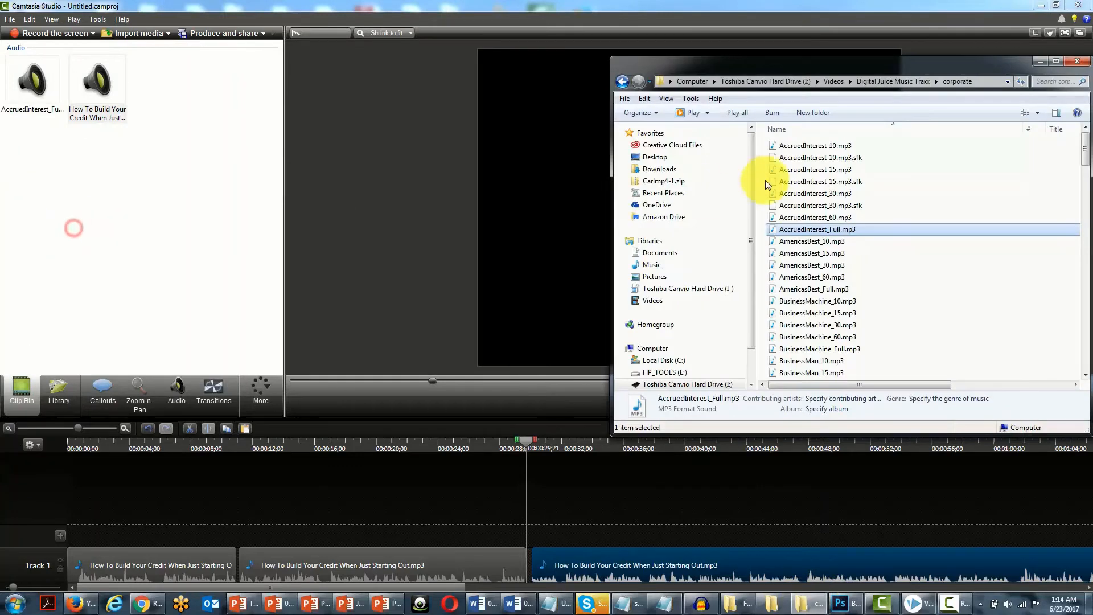
left_click(1040, 61)
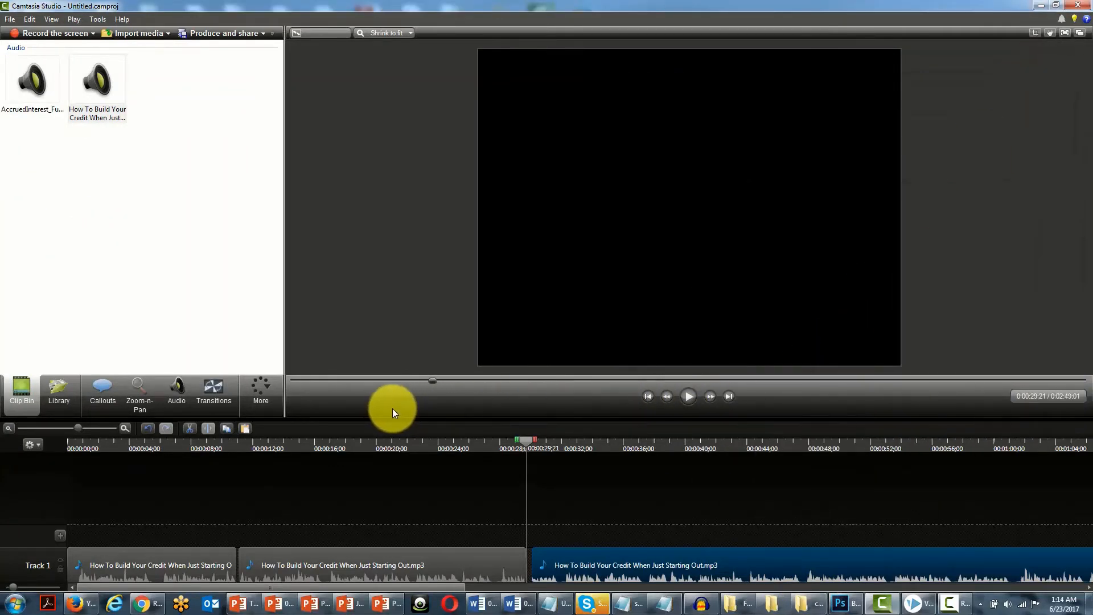
Place AccruedInterest_Full.mp3 at the very start of the timeline, on a new track above the narration.
key("ctrl+Home")
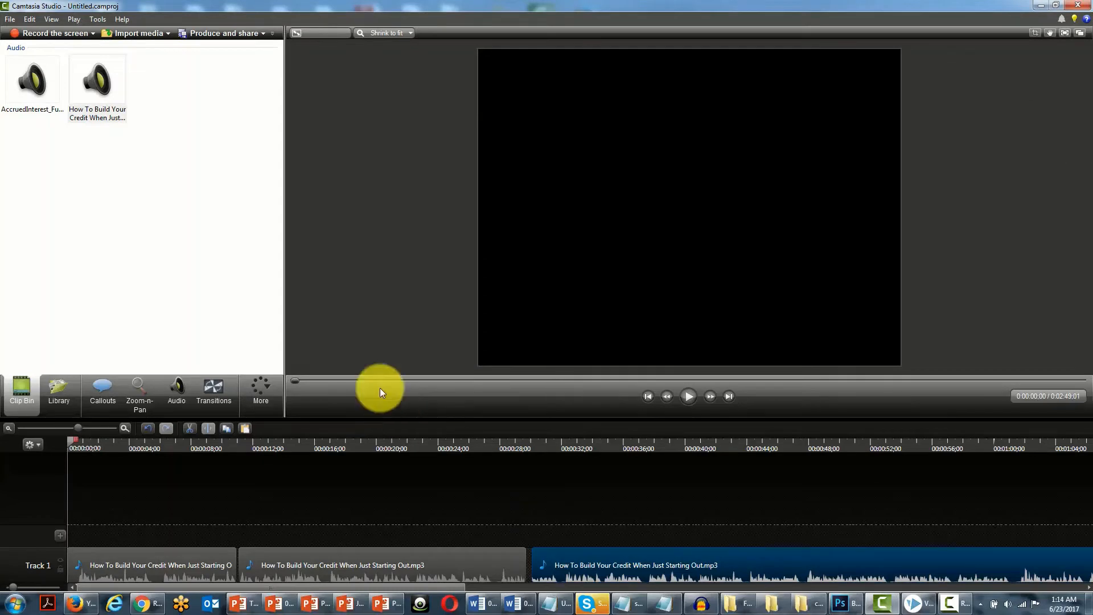
right_click(33, 81)
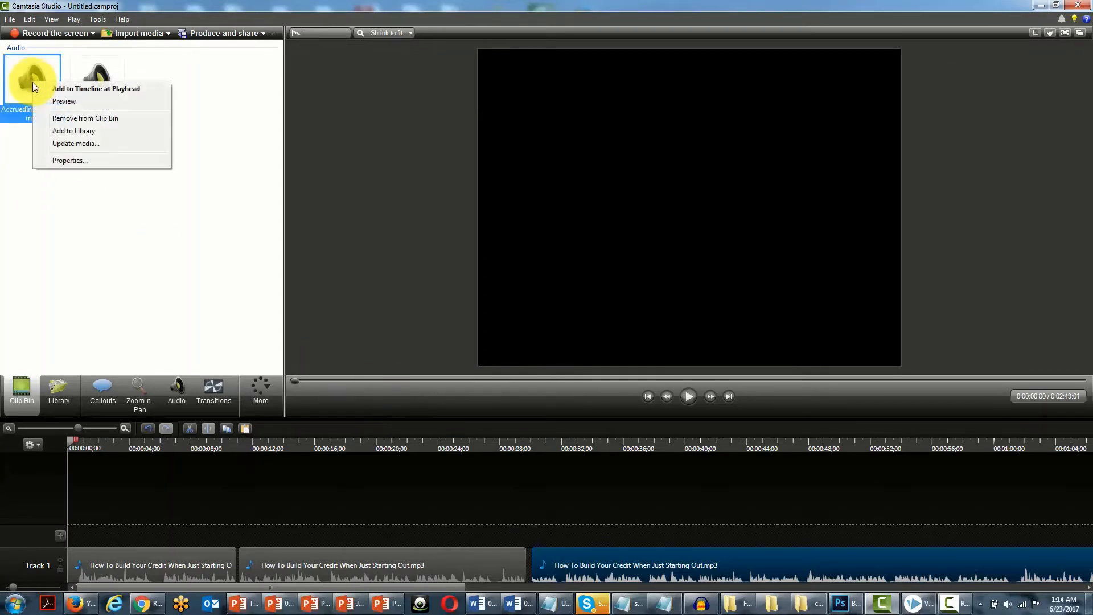
left_click(73, 91)
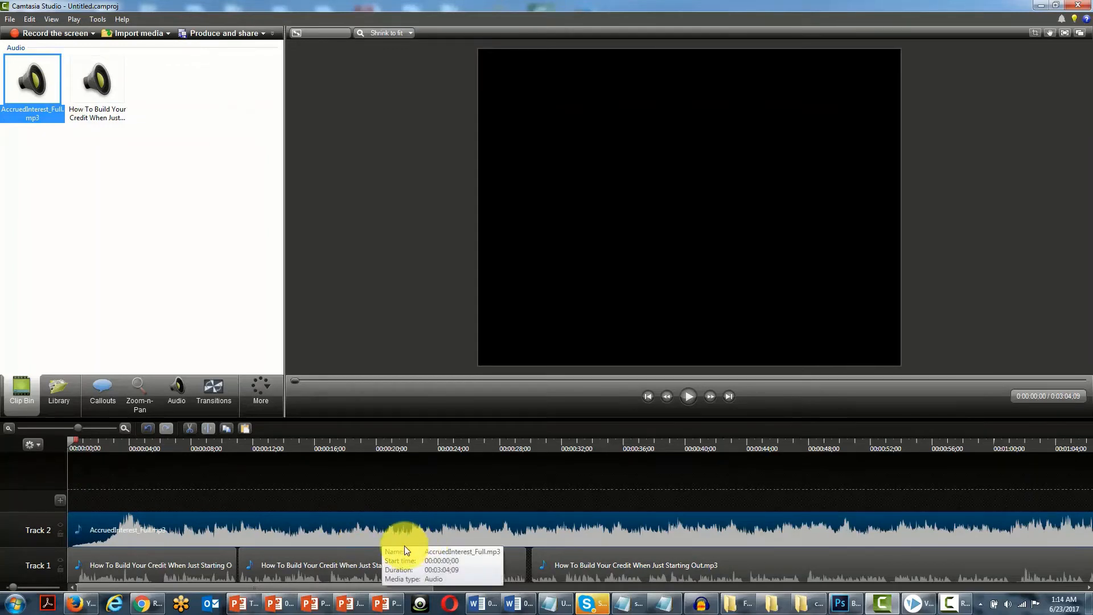
Lower the volume of the AccruedInterest_Full.mp3 clip on Track 2 repeatedly until its waveform is far smaller than the narration's.
left_click(221, 521)
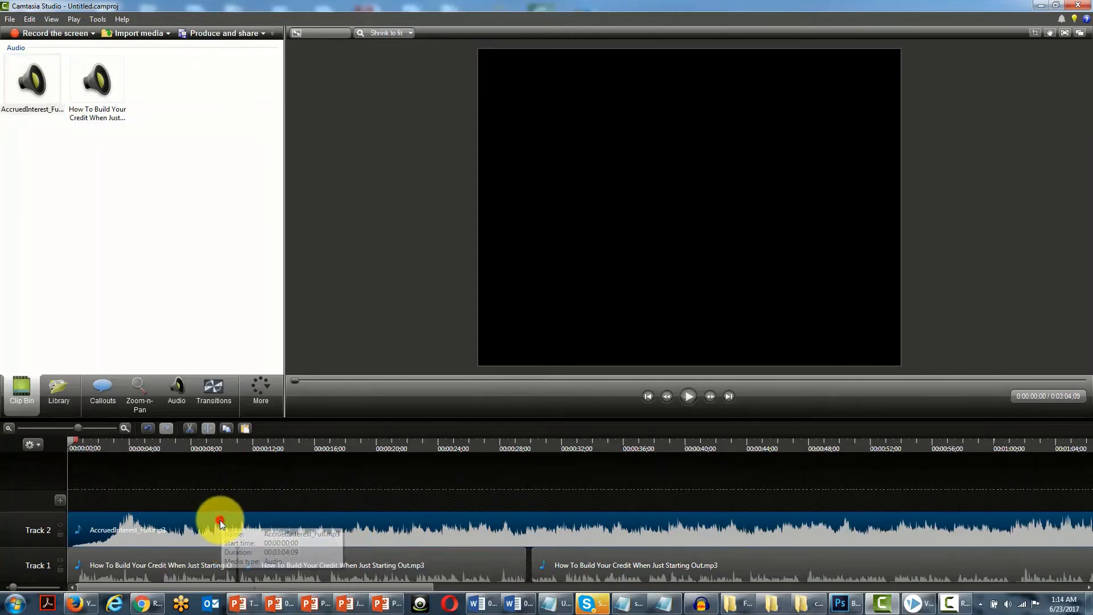
left_click(178, 393)
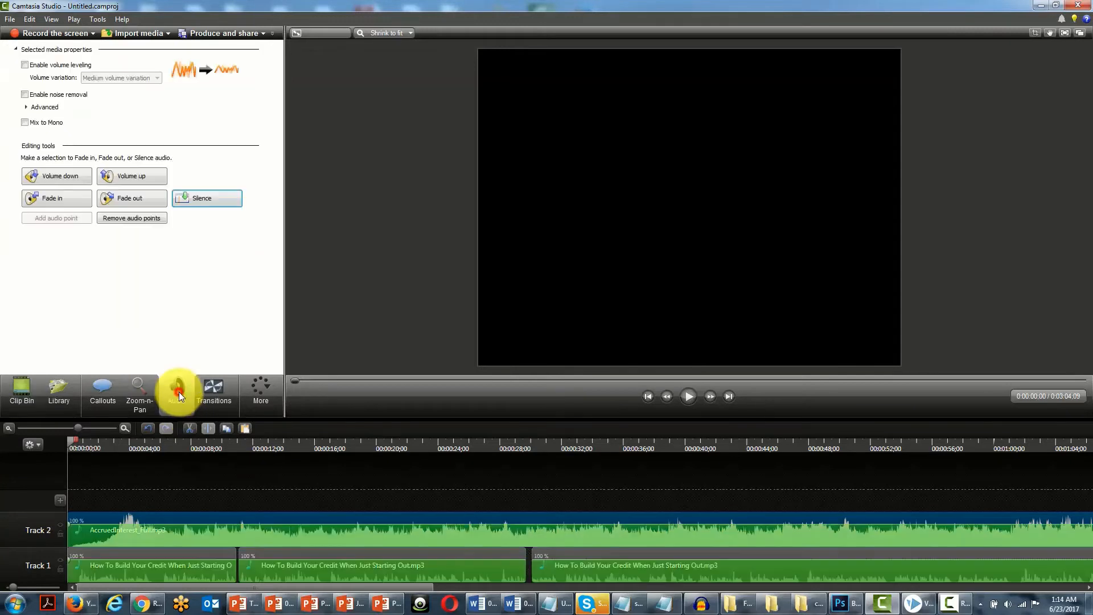
left_click(122, 533)
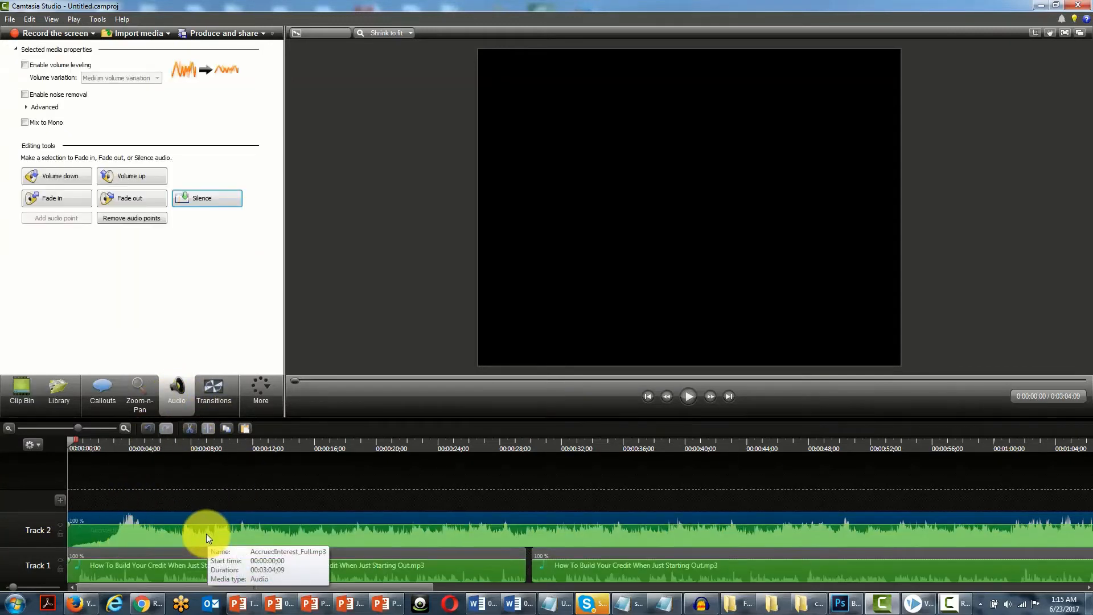
left_click(67, 176)
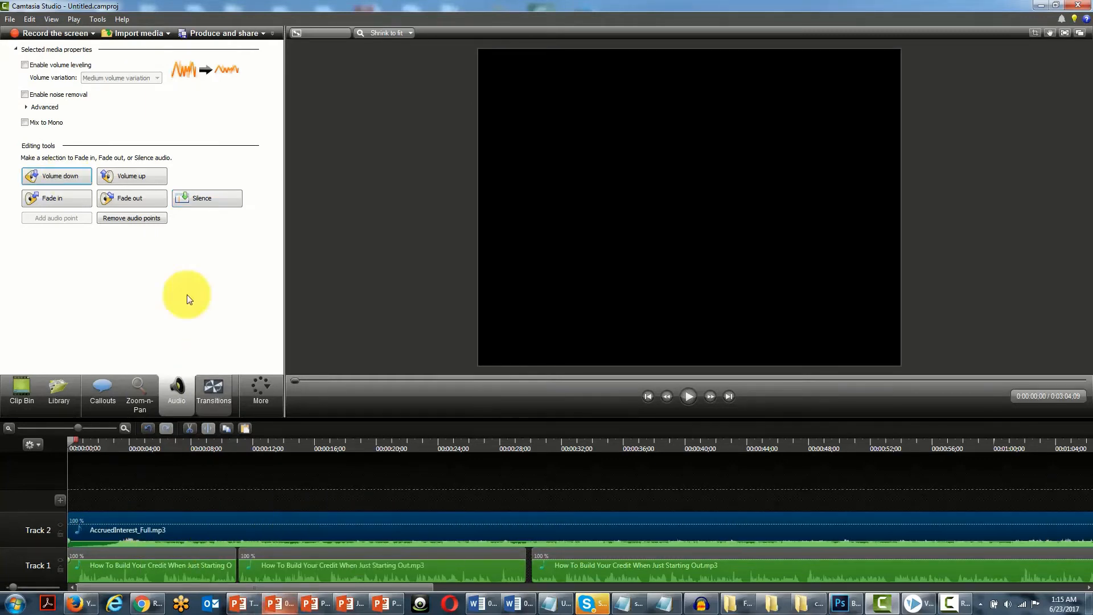
left_click(67, 177)
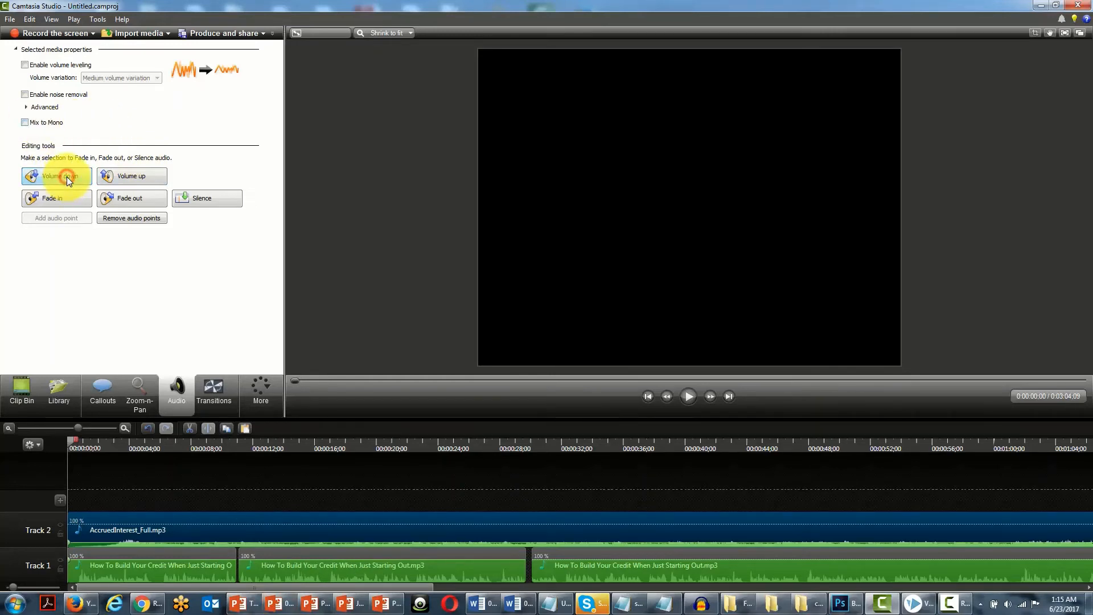
left_click(66, 177)
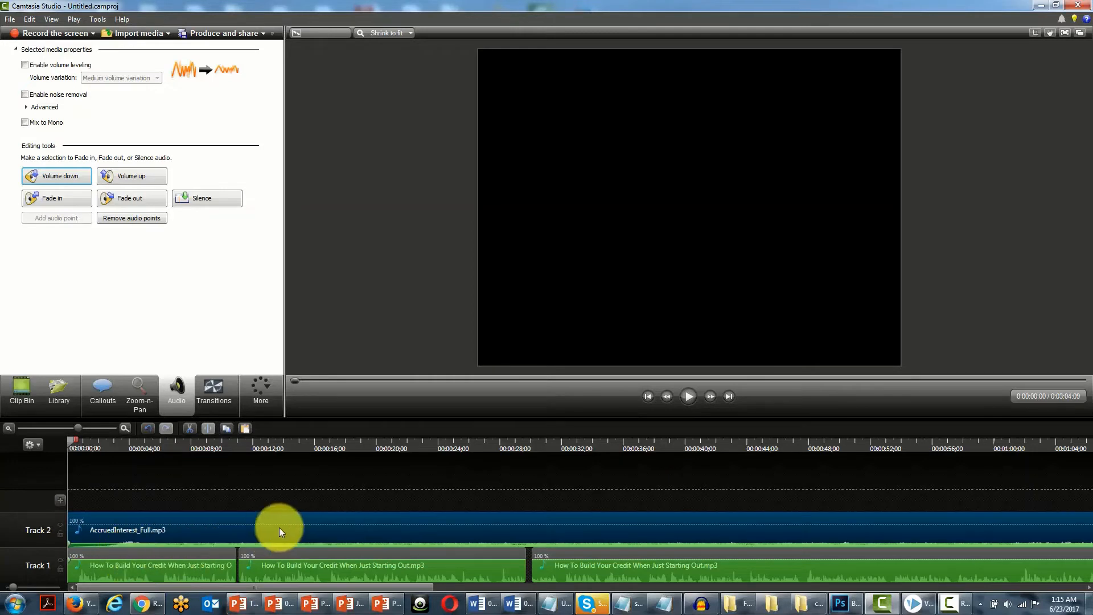
Cut the AccruedInterest_Full.mp3 clip from Track 2 and enable noise removal on the first narration clip.
left_click(217, 522)
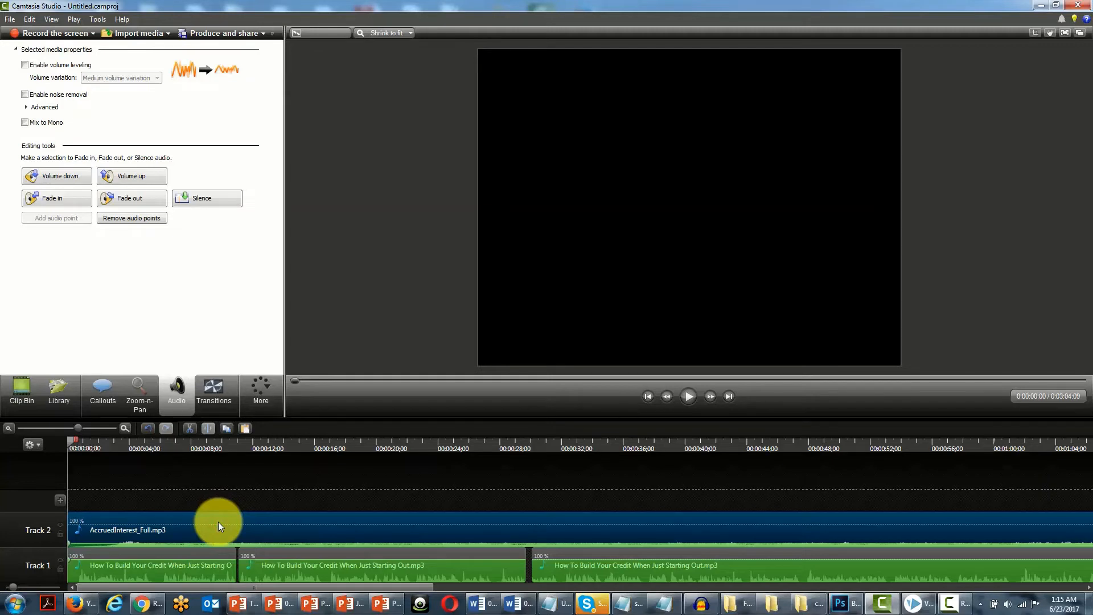
key("Delete")
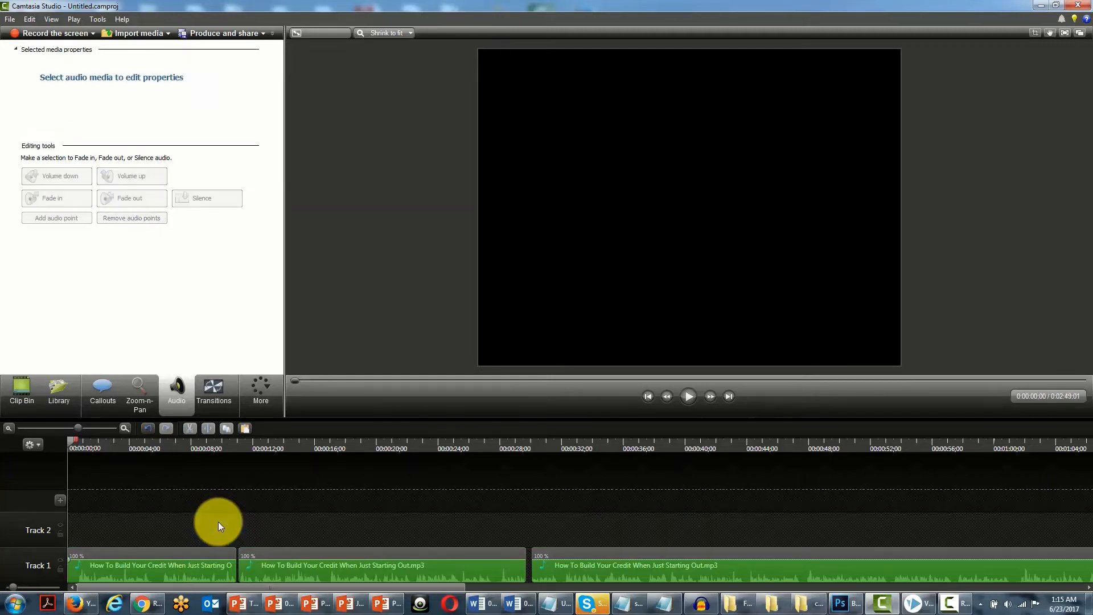
left_click(163, 550)
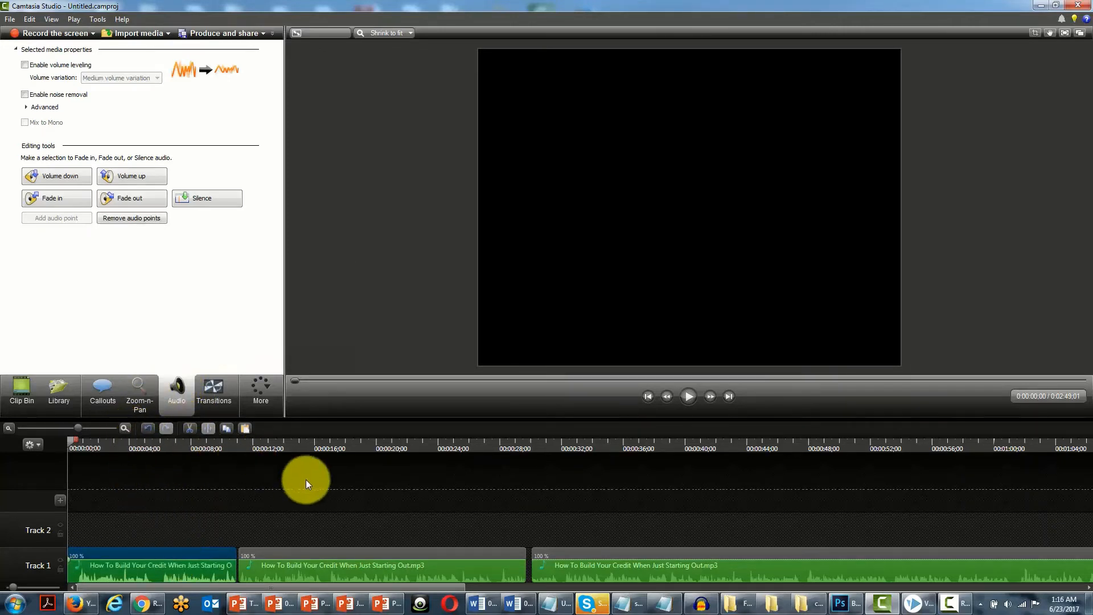
mouse_move(71, 441)
left_mouse_down()
mouse_move(153, 458)
mouse_move(150, 438)
mouse_move(168, 443)
left_mouse_up()
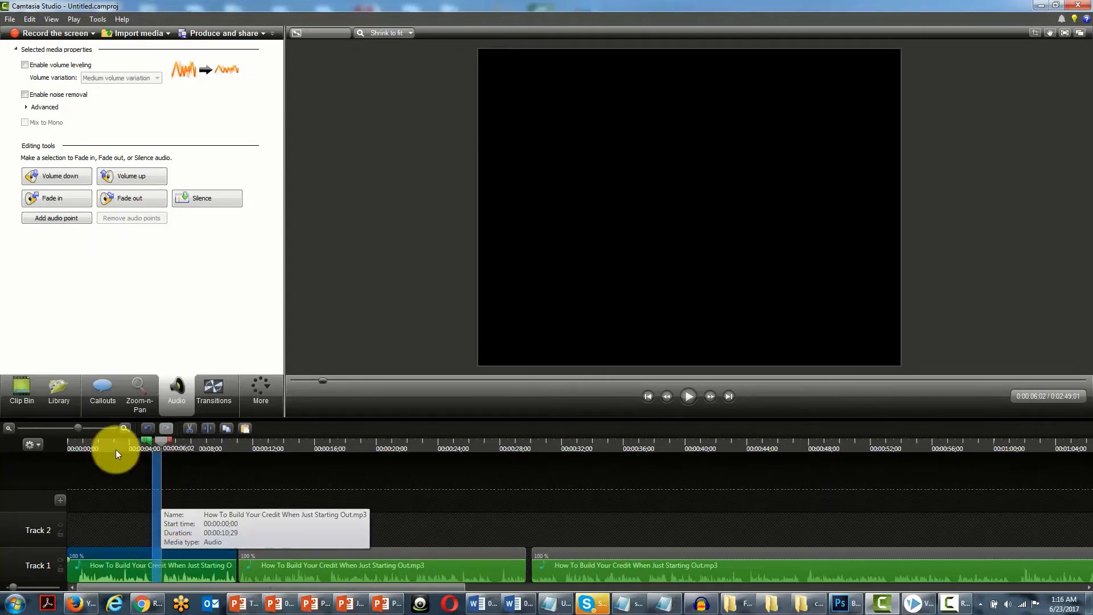
left_click(24, 94)
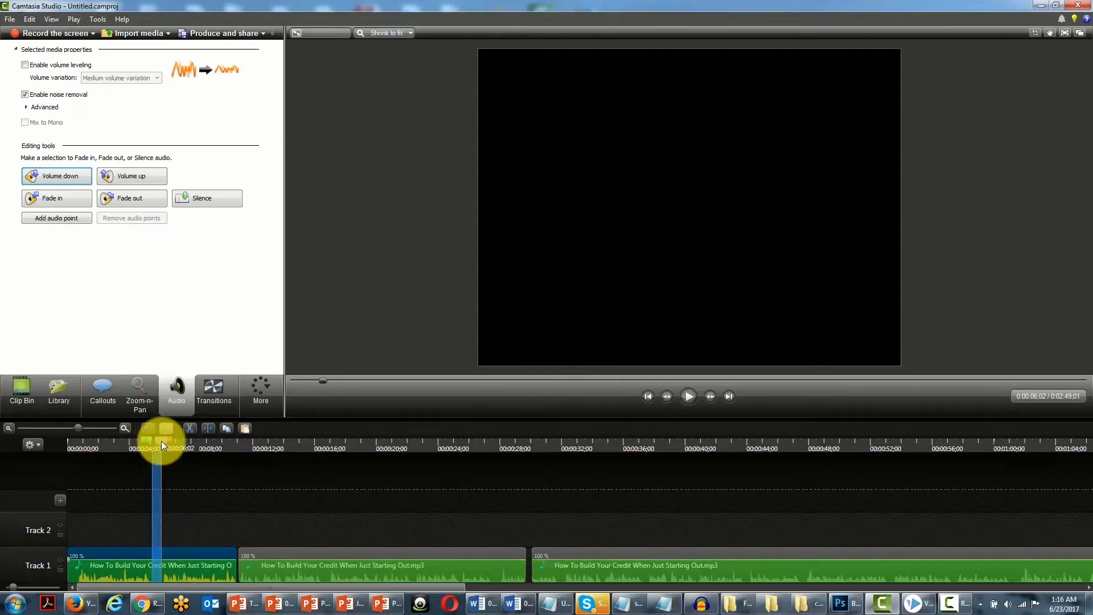
Paste the AccruedInterest_Full.mp3 clip back at the very start of Track 2.
left_click_drag(161, 441, 68, 438)
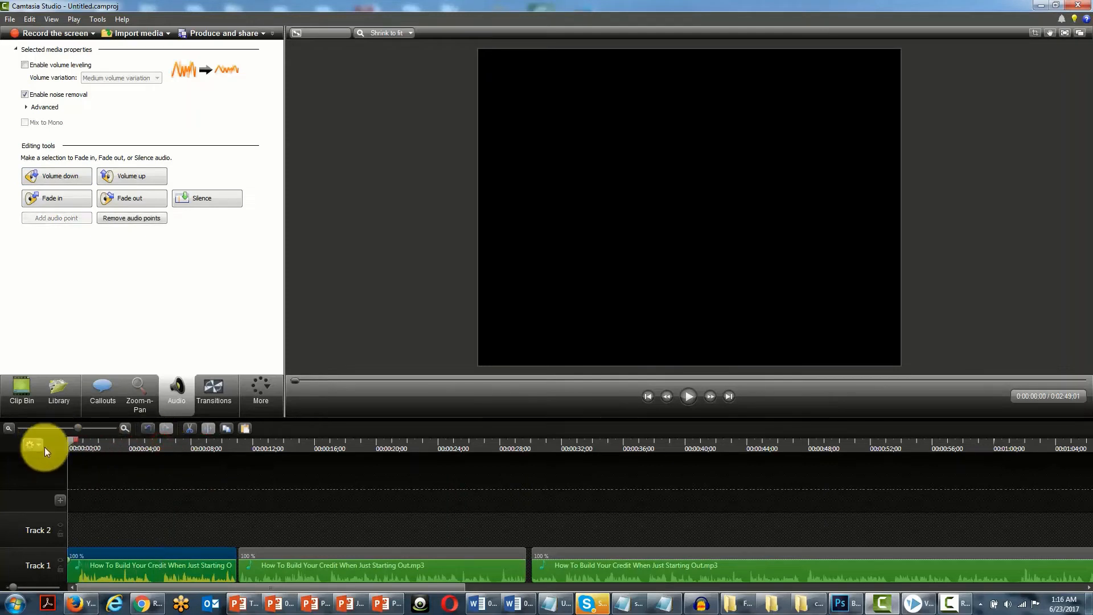
right_click(73, 524)
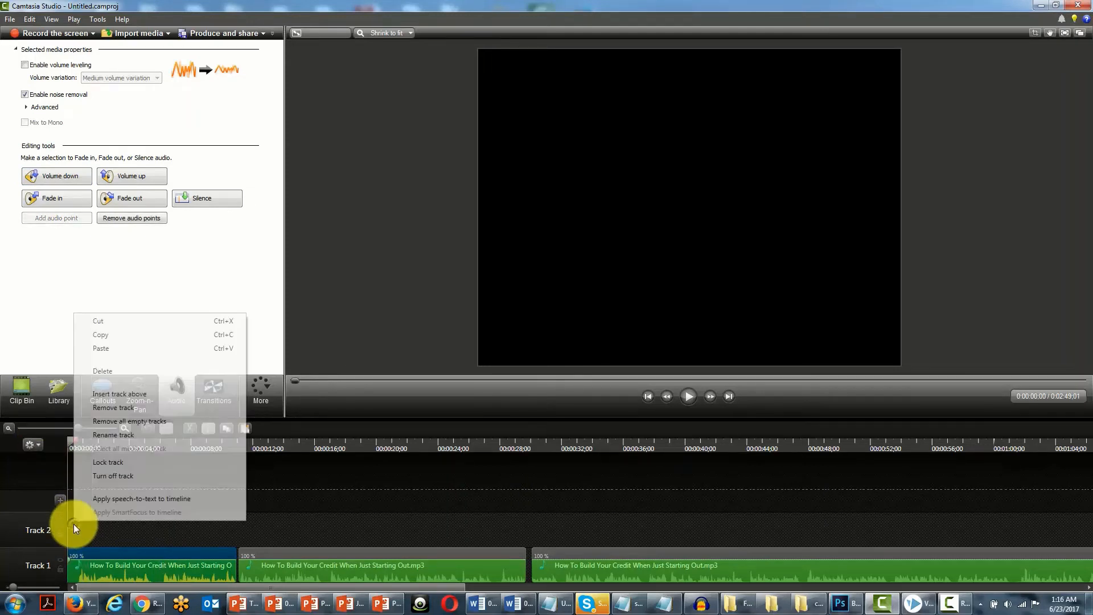
left_click(121, 349)
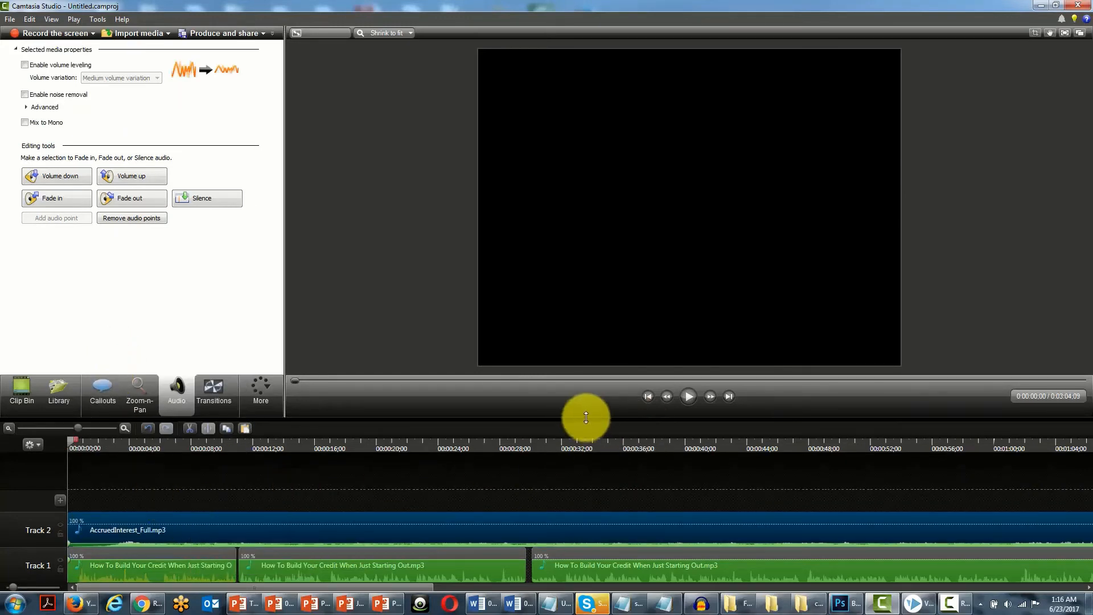
Play the opening of the mix and lower the AccruedInterest_Full.mp3 clip's volume by three more steps.
left_click(687, 396)
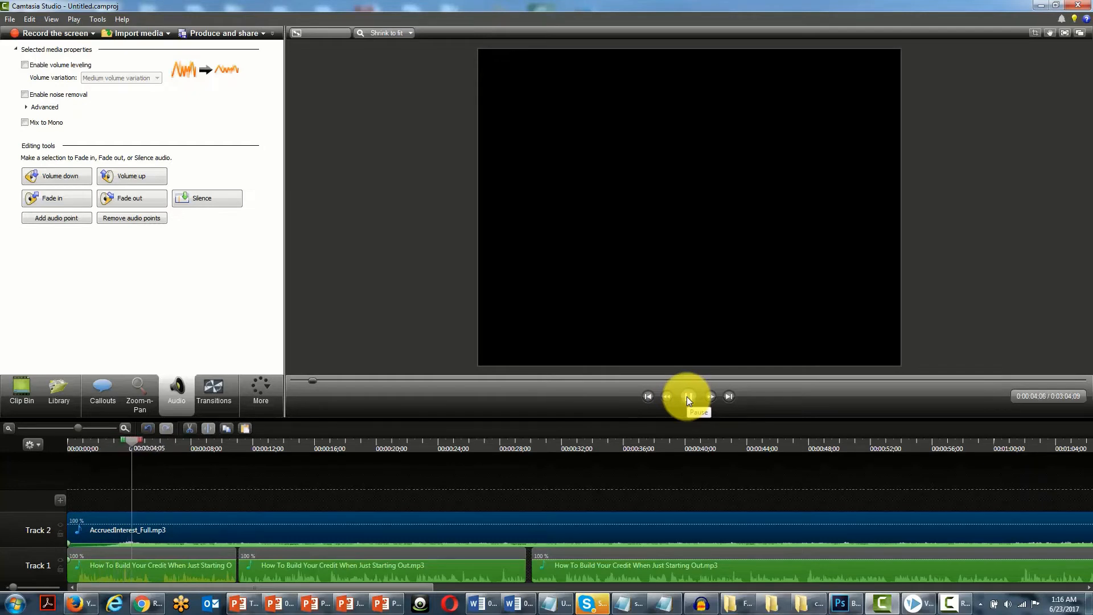
left_click(686, 397)
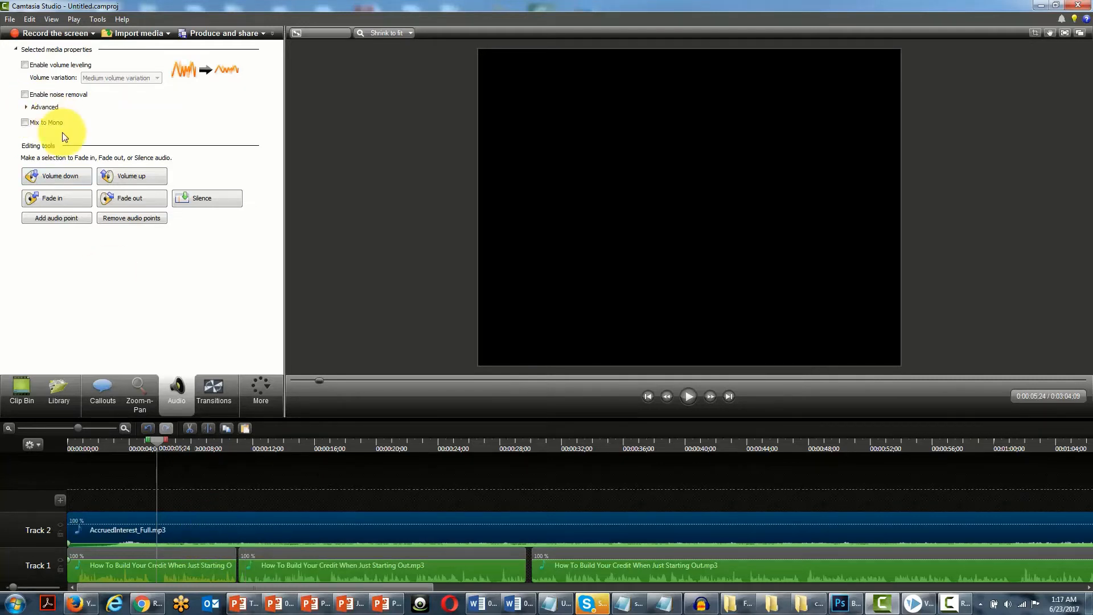
left_click(66, 173)
left_click(66, 173)
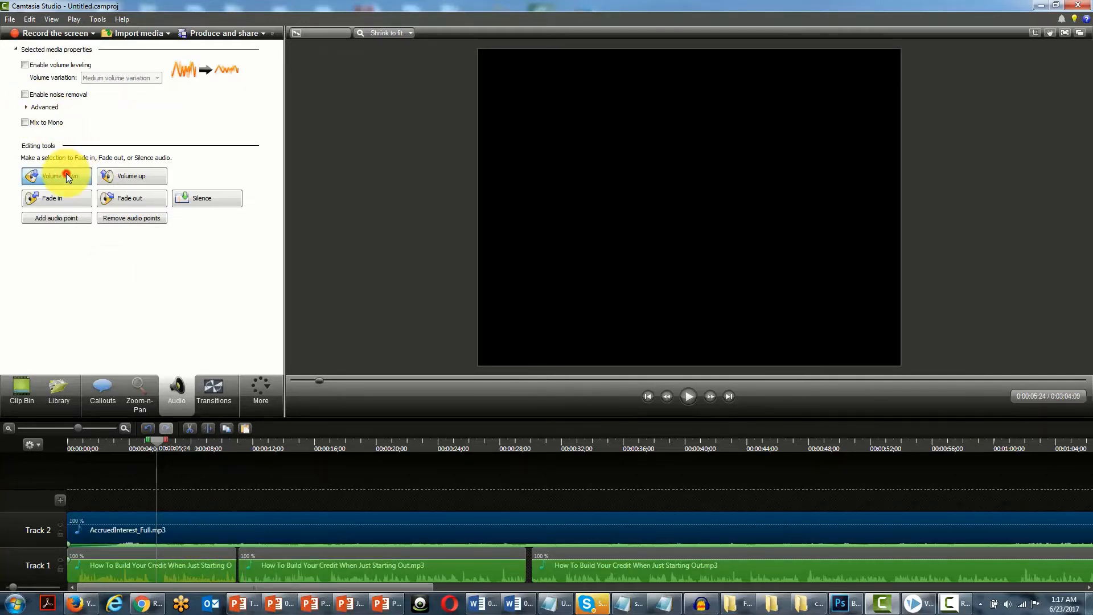
left_click(66, 173)
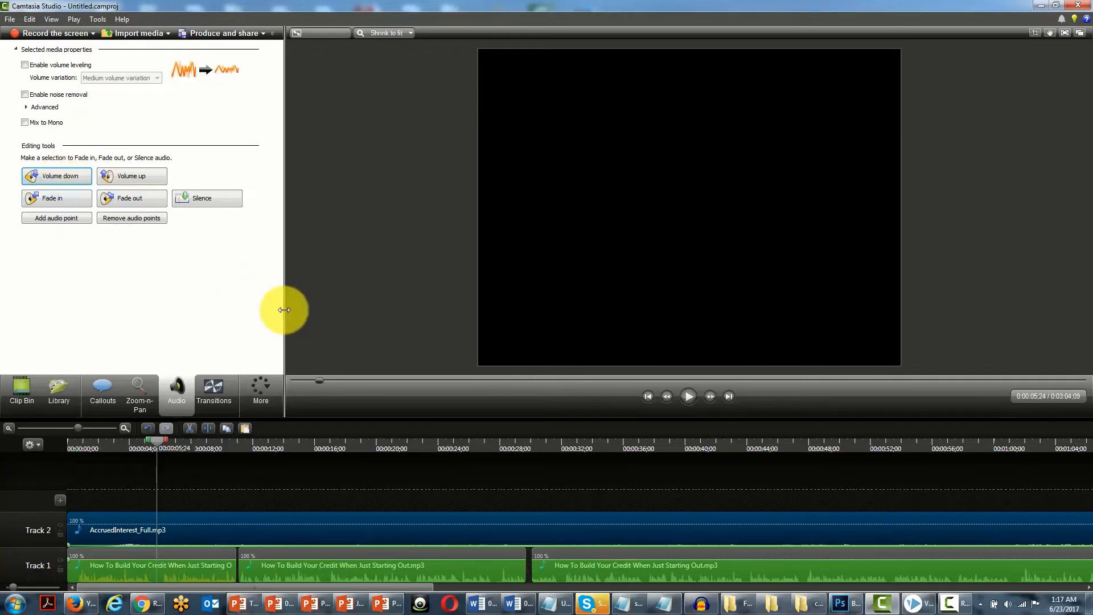
Play the mix again from the beginning to check the music's level against the narration.
left_click(647, 395)
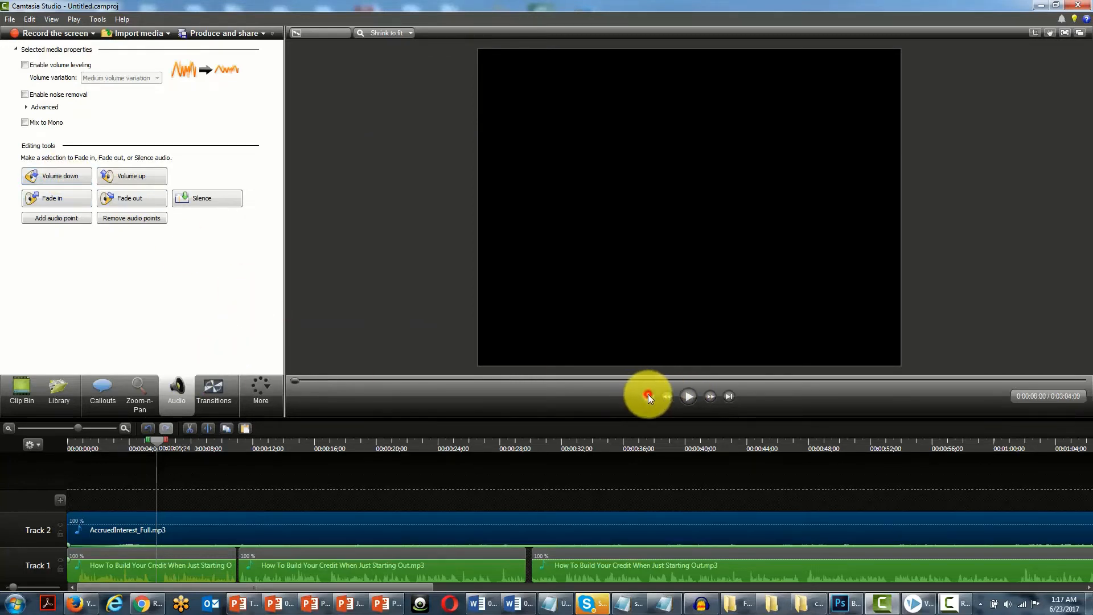
left_click(689, 396)
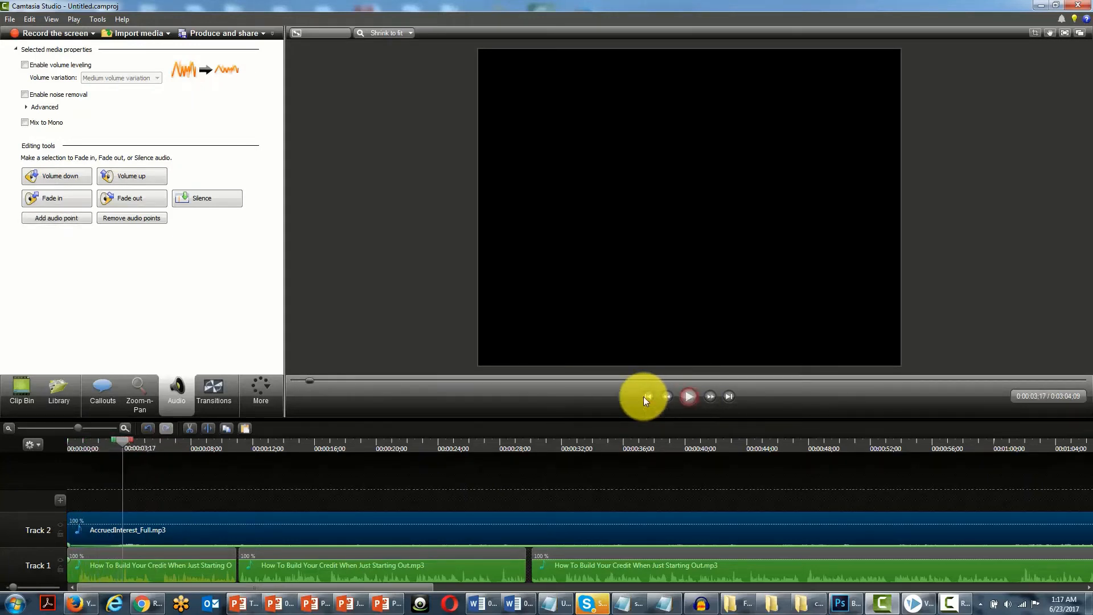
left_click(124, 440)
left_click(71, 437)
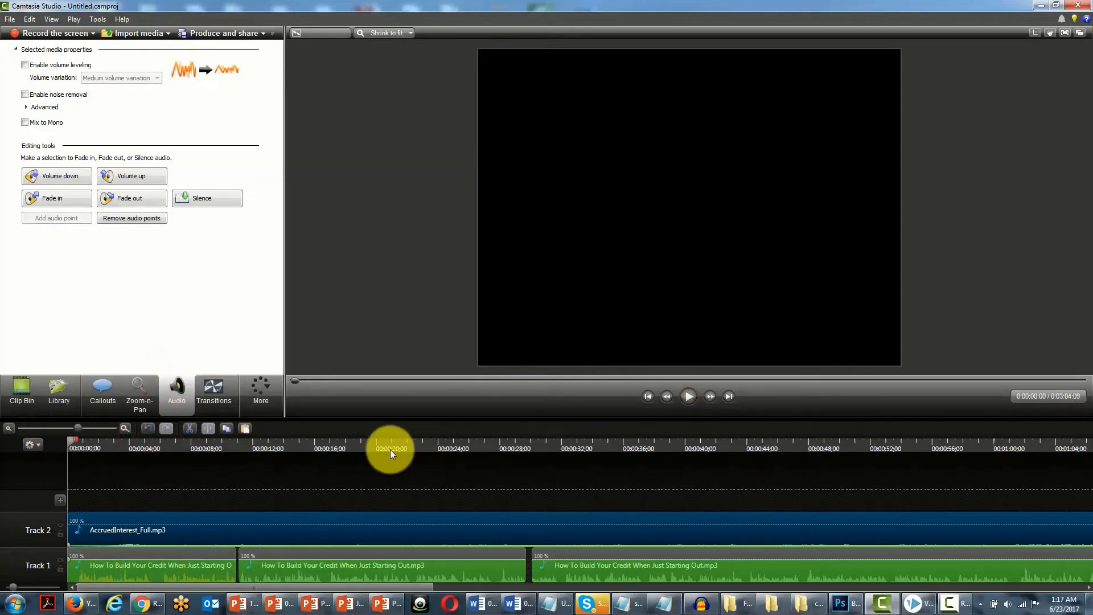
Split the music clip at the narration's end, 00:02:49;01, and delete the part that extends beyond it.
left_click(728, 397)
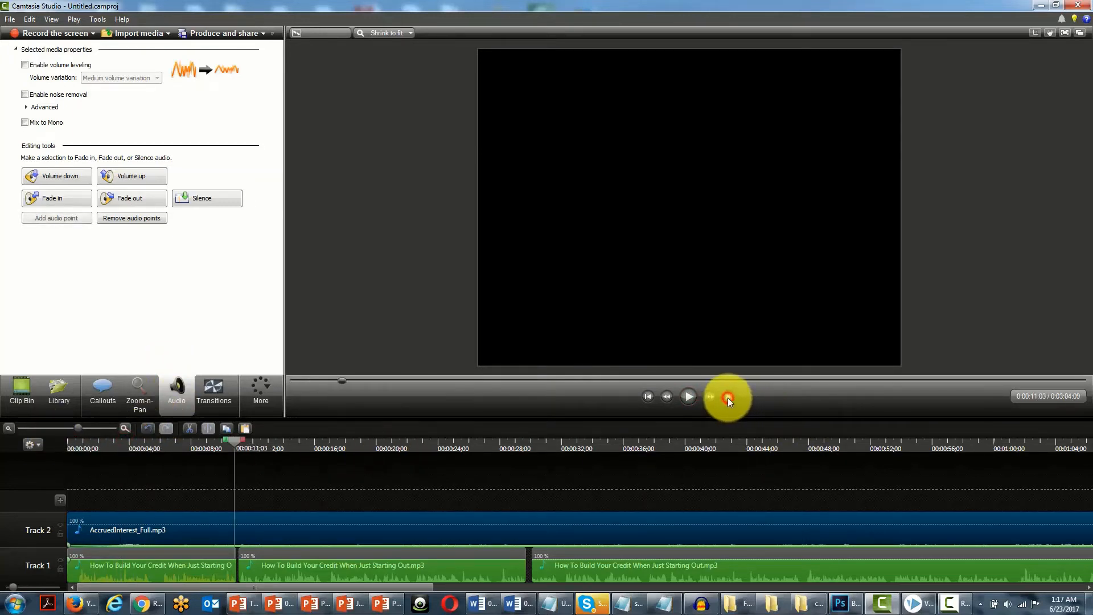
left_click(728, 397)
left_click(728, 398)
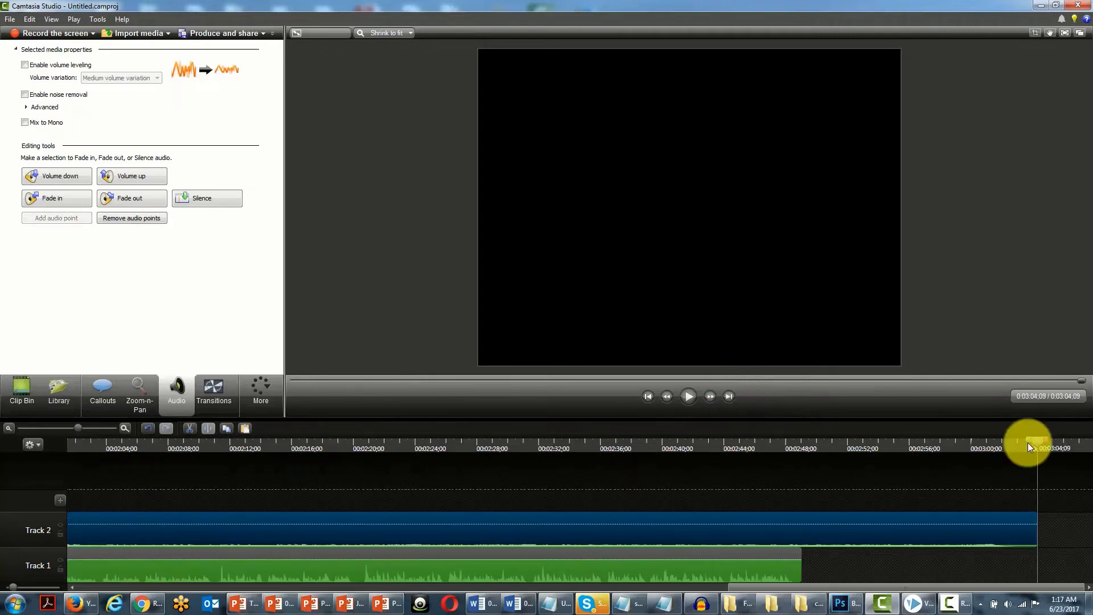
left_click_drag(1046, 442, 801, 460)
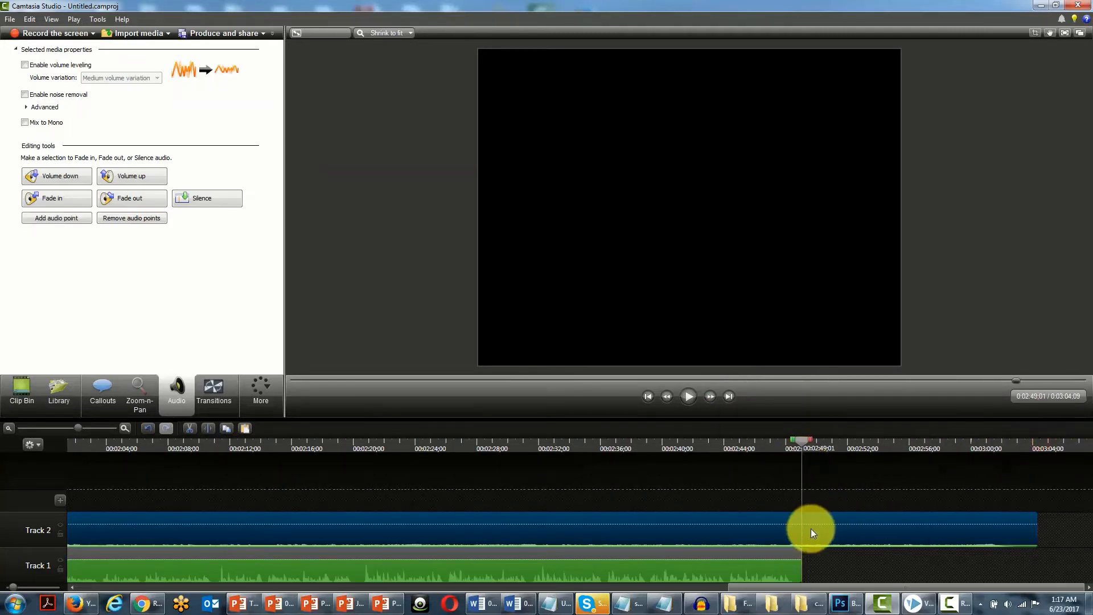
left_click(208, 427)
left_click(858, 529)
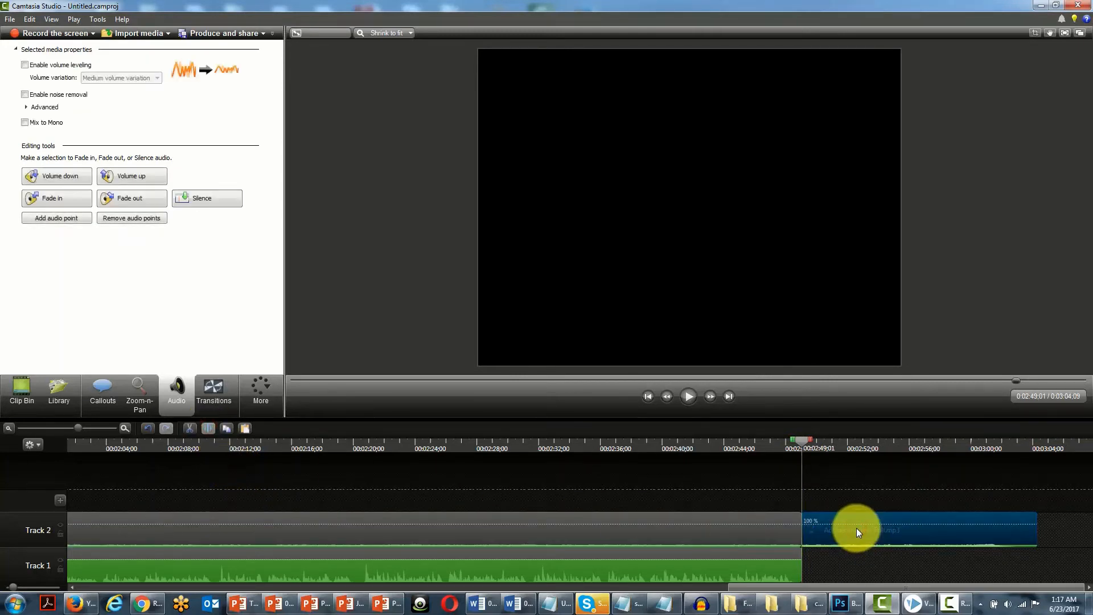
key("Delete")
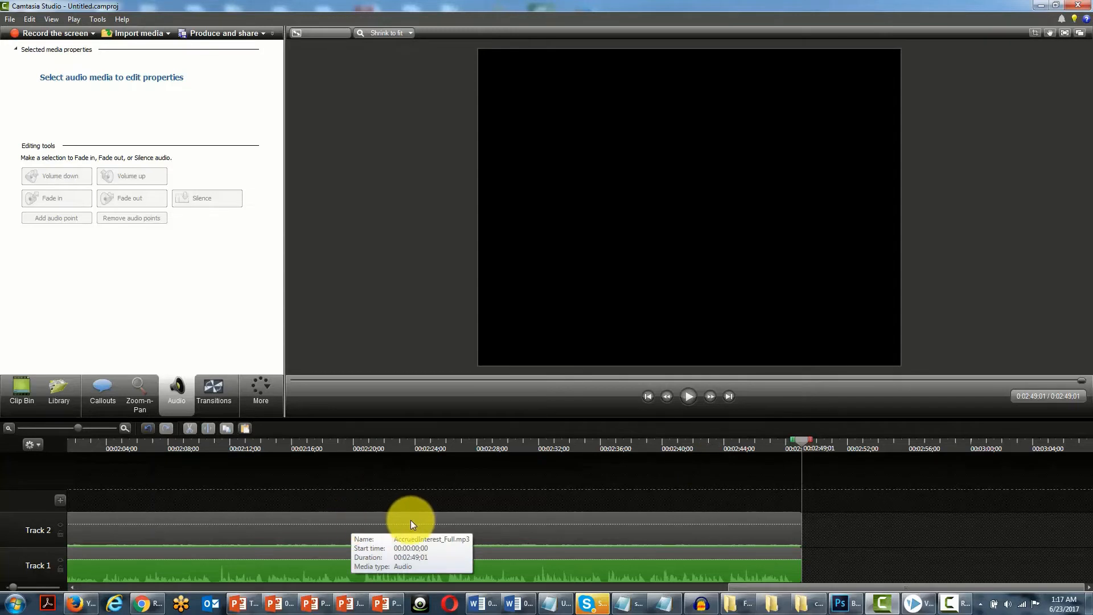
Start producing the project and choose the MP3 audio preset mo3 among the production presets.
left_click(643, 395)
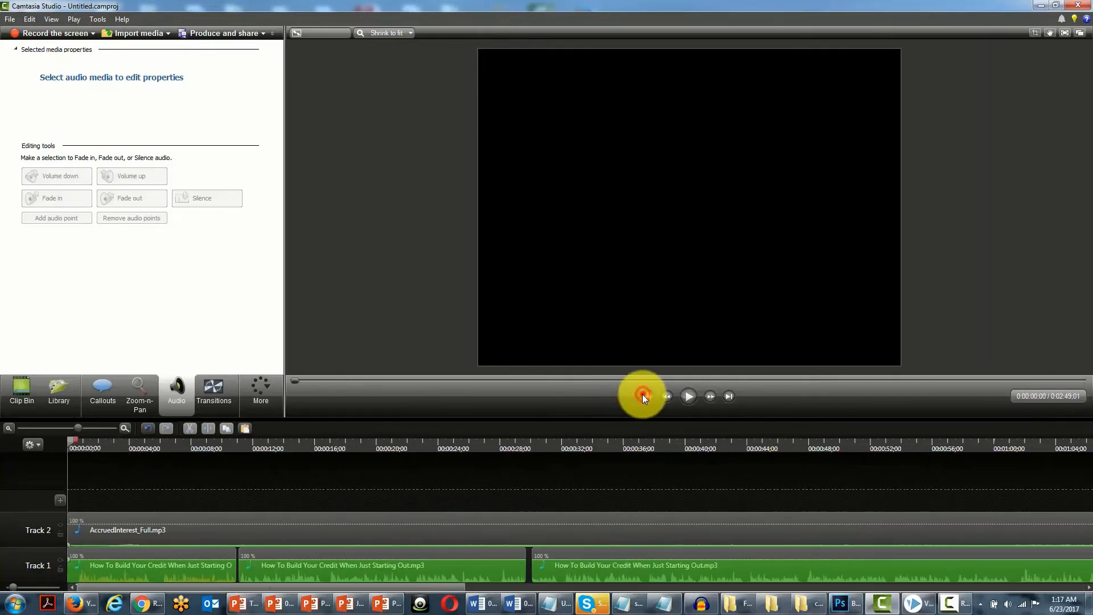
left_click(264, 33)
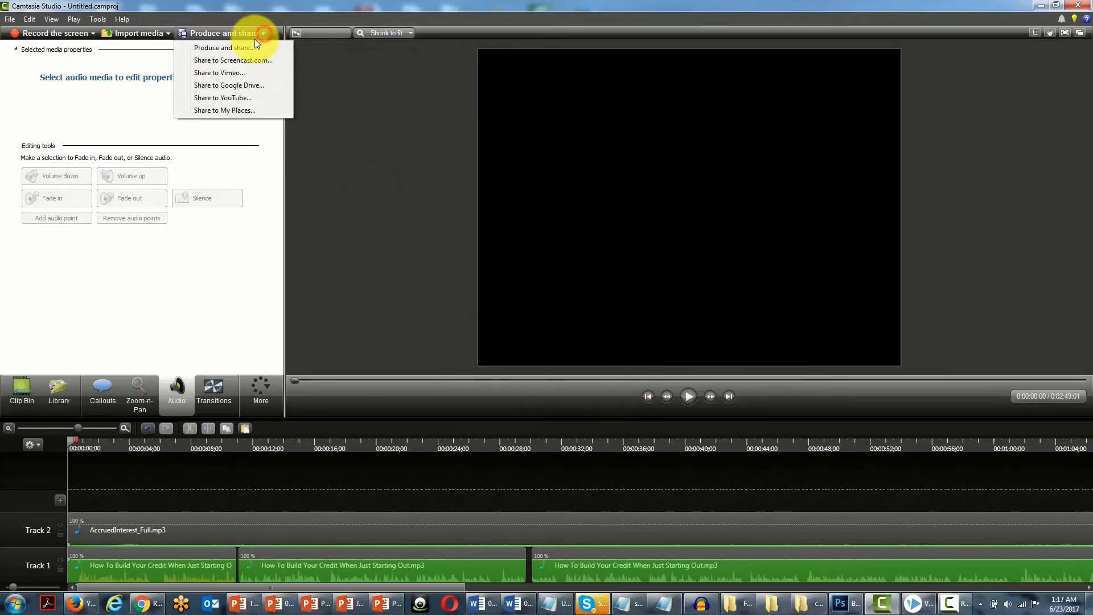
left_click(242, 48)
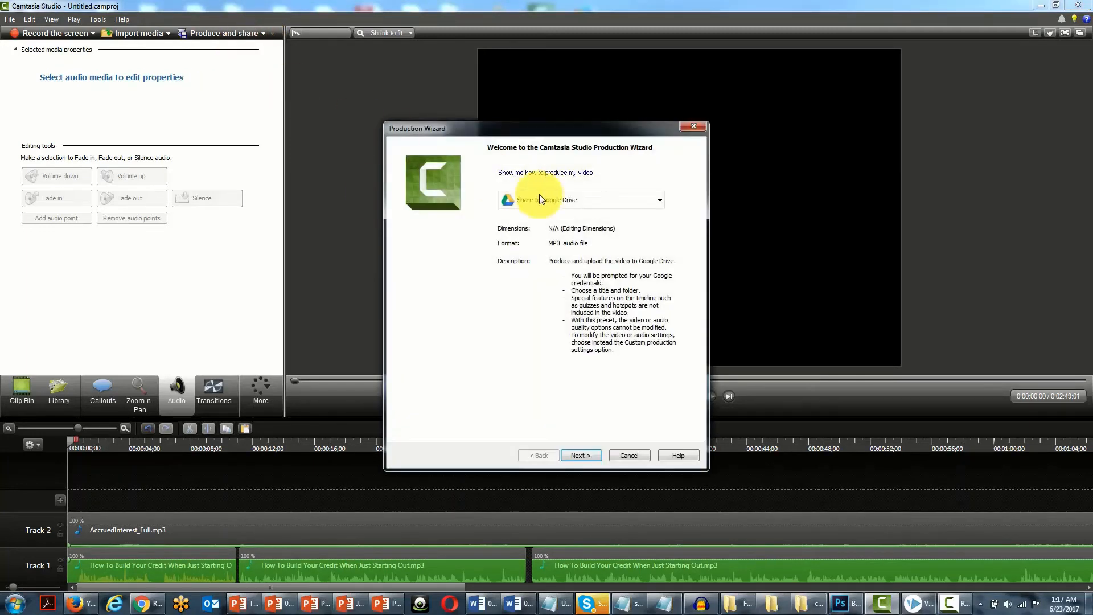
left_click(659, 201)
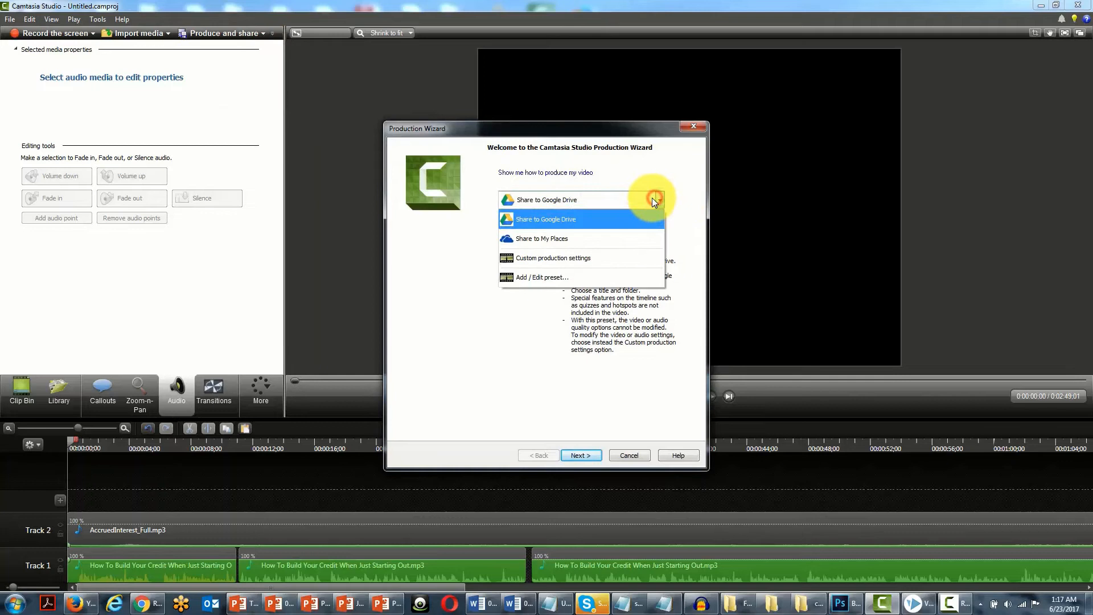
left_click(555, 277)
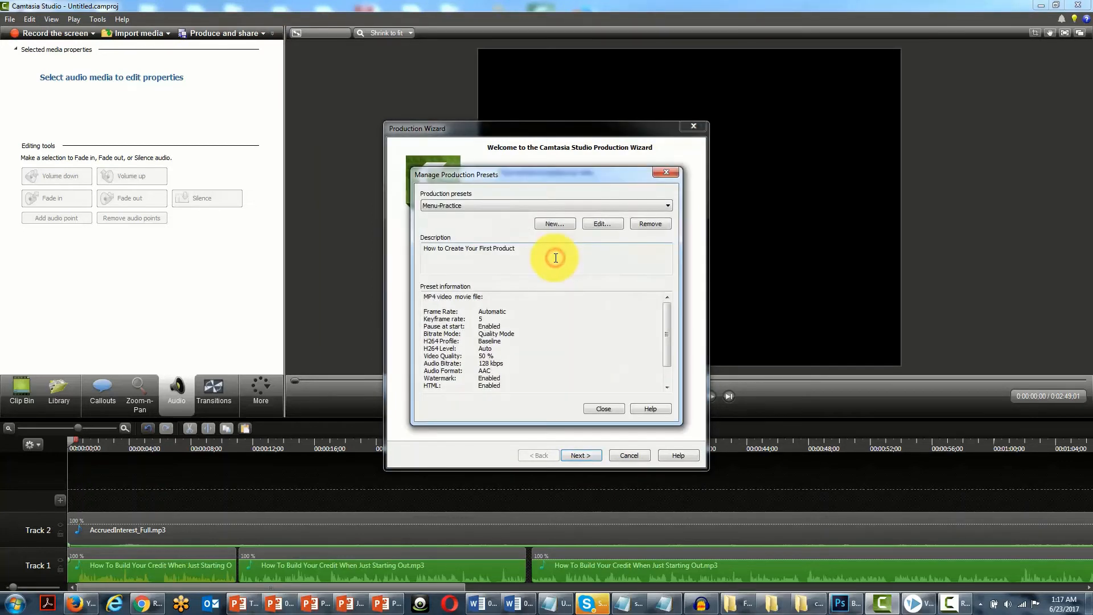
left_click(596, 202)
left_click(570, 224)
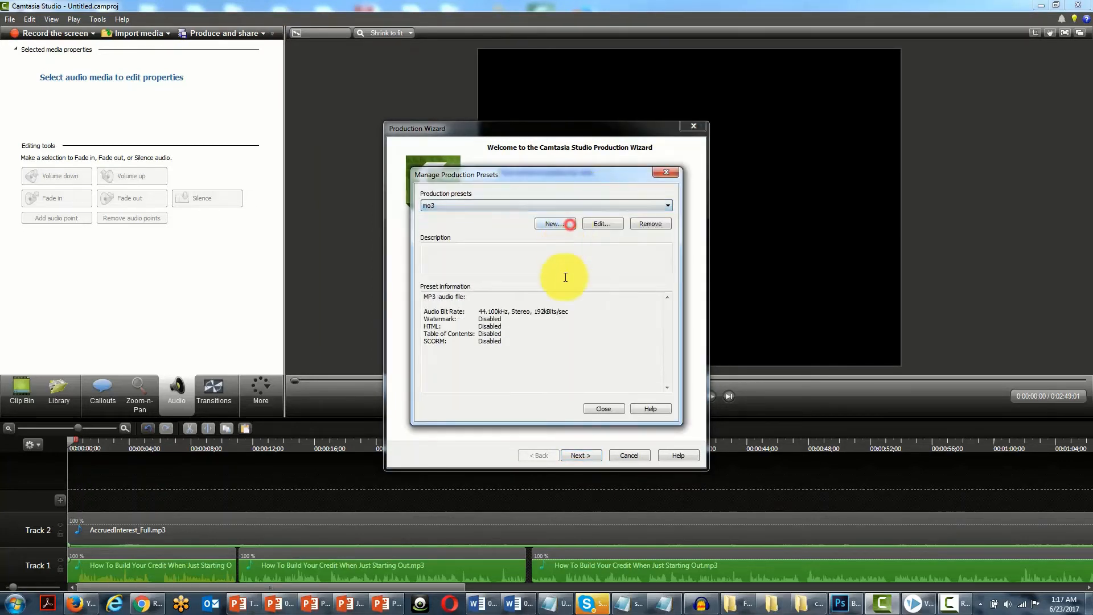
left_click(596, 408)
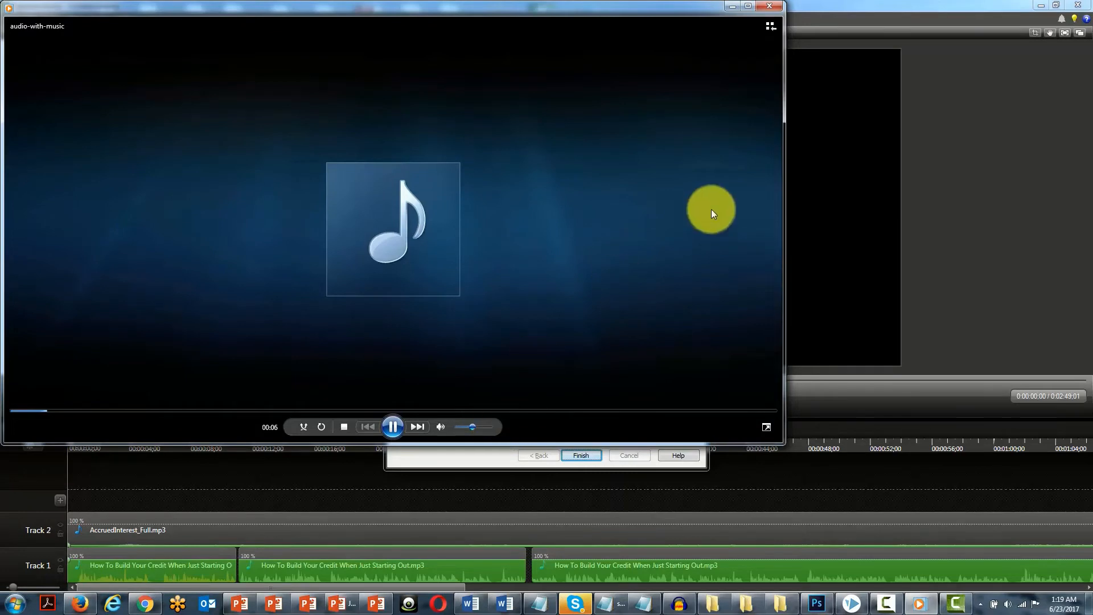
Close the playback of the produced audio and locate audio-with-music.mp3 in its production folder.
left_click(770, 6)
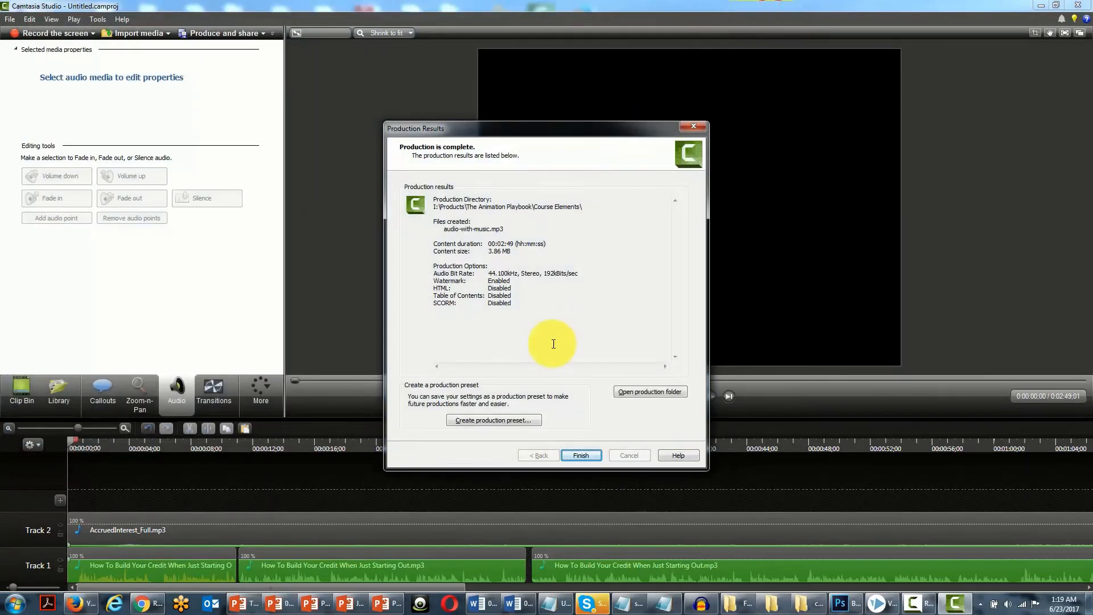
left_click(644, 391)
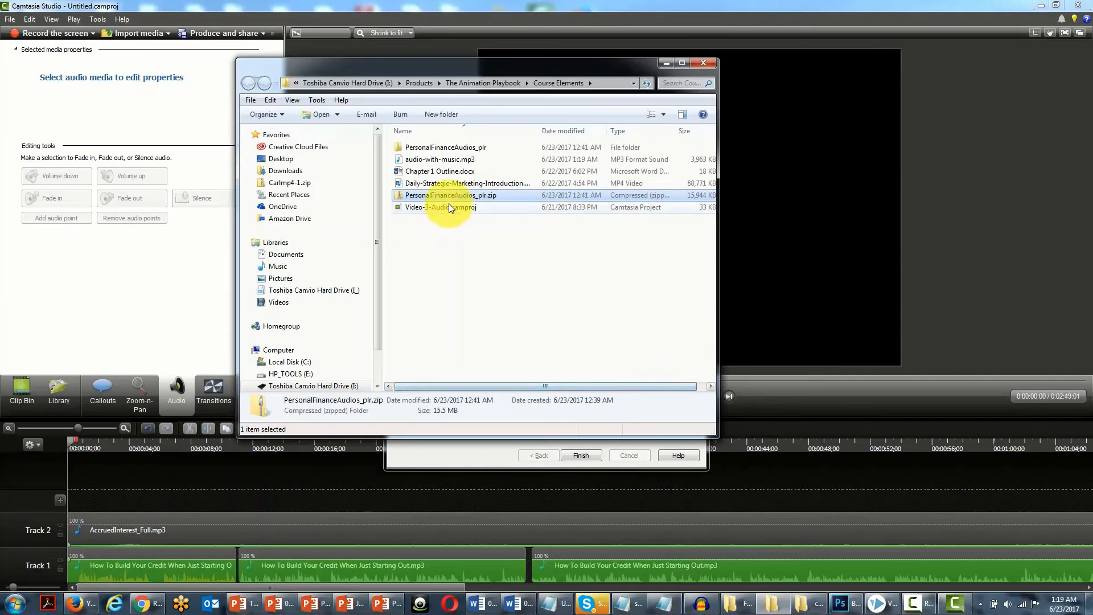
left_click(431, 159)
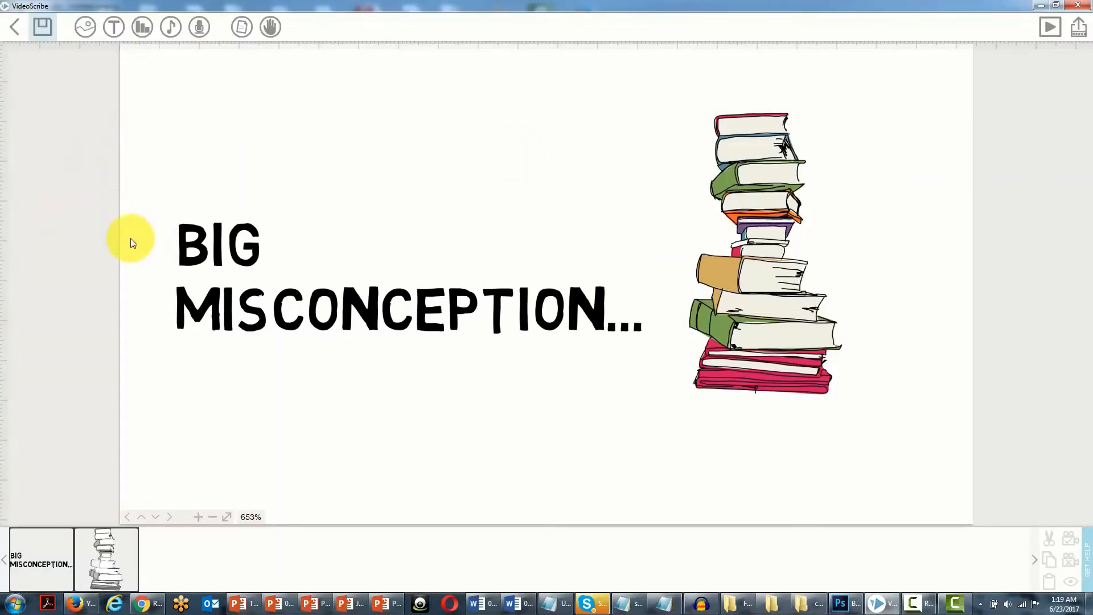
In VideoScribe, import audio-with-music.mp3 as the project's music track and apply it.
left_click(170, 26)
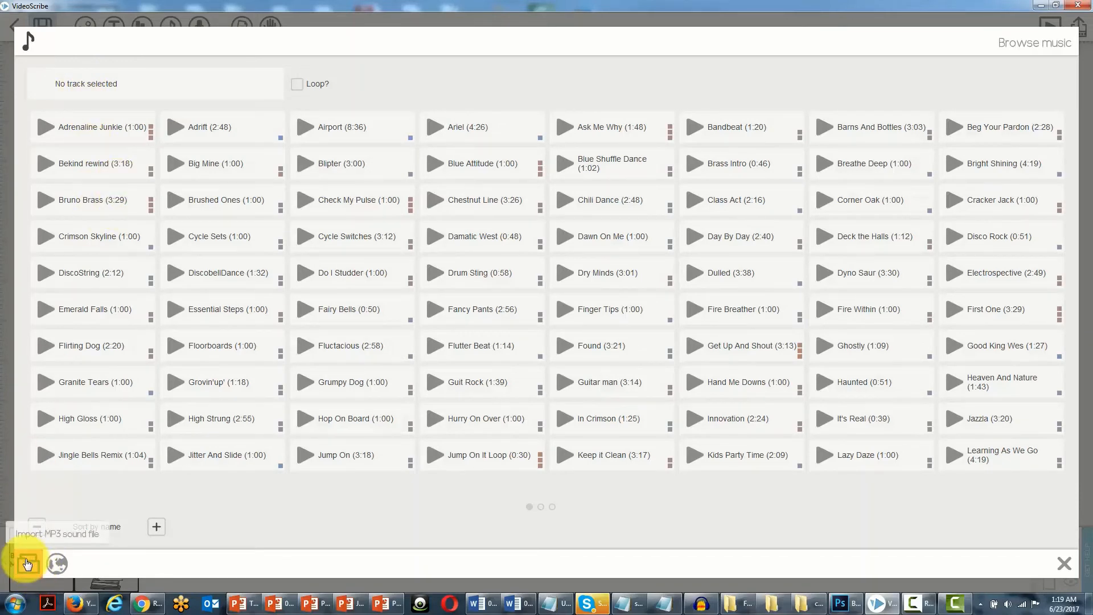
left_click(27, 564)
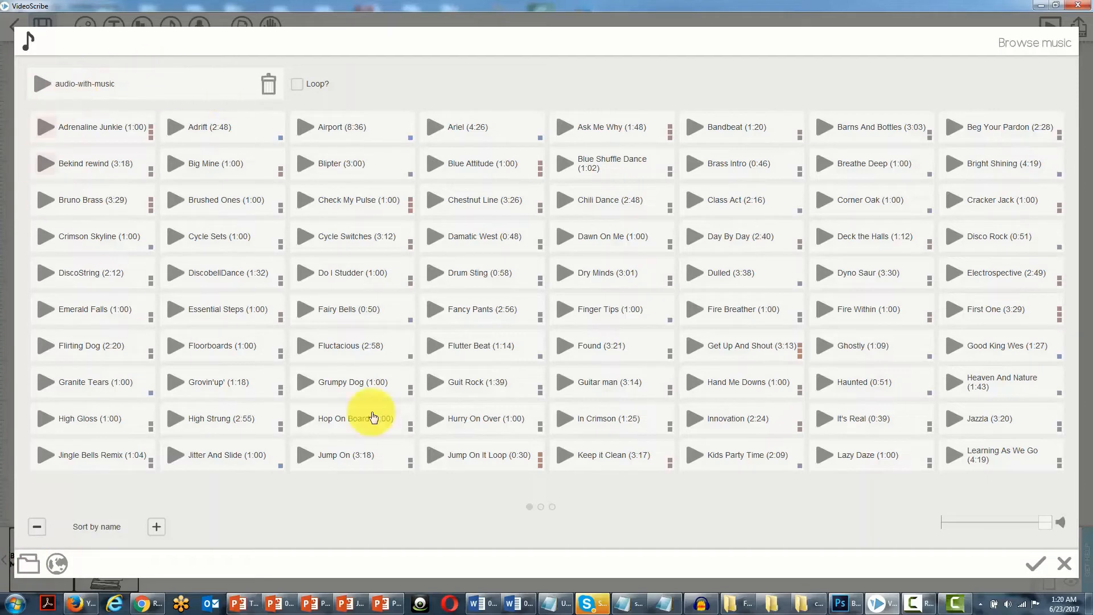
left_click(1034, 563)
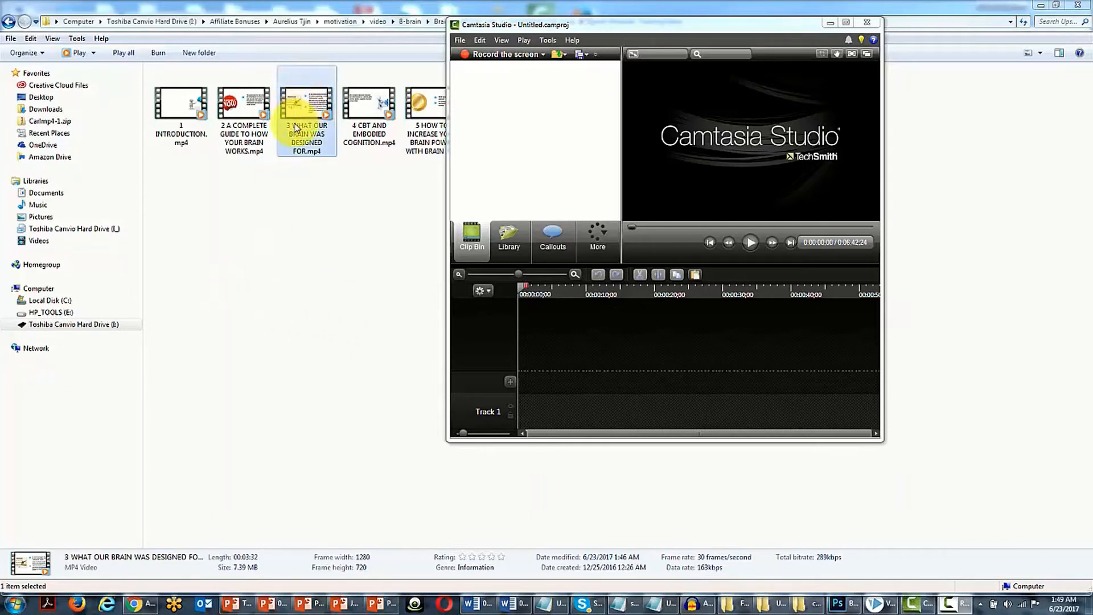
Add the video 3 WHAT OUR BRAIN WAS DESIGNED FOR.mp4 to the Camtasia clip bin and maximize the editor window.
left_click_drag(297, 106, 530, 144)
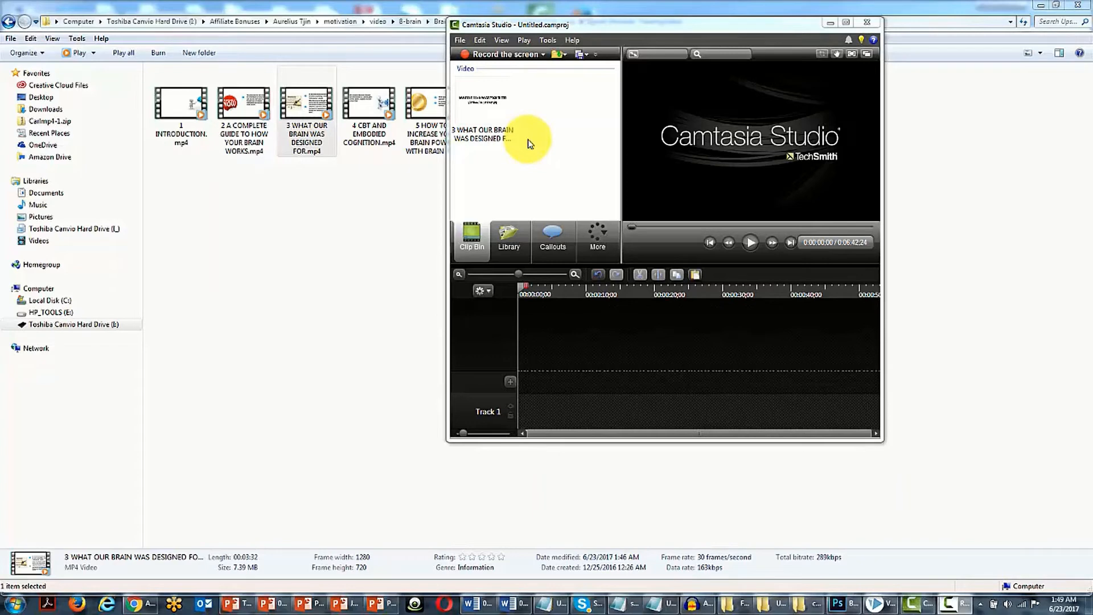
double_click(603, 23)
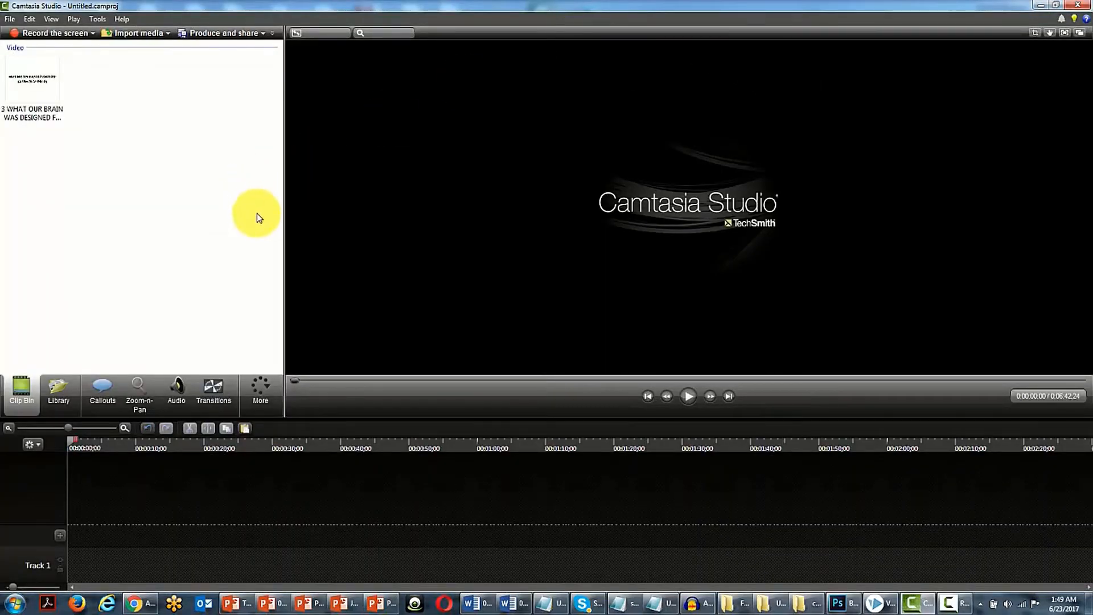
Add 3 WHAT OUR BRAIN WAS DESIGNED FOR.mp4 to the timeline at the start and separate its video and audio.
left_click(34, 97)
right_click(55, 91)
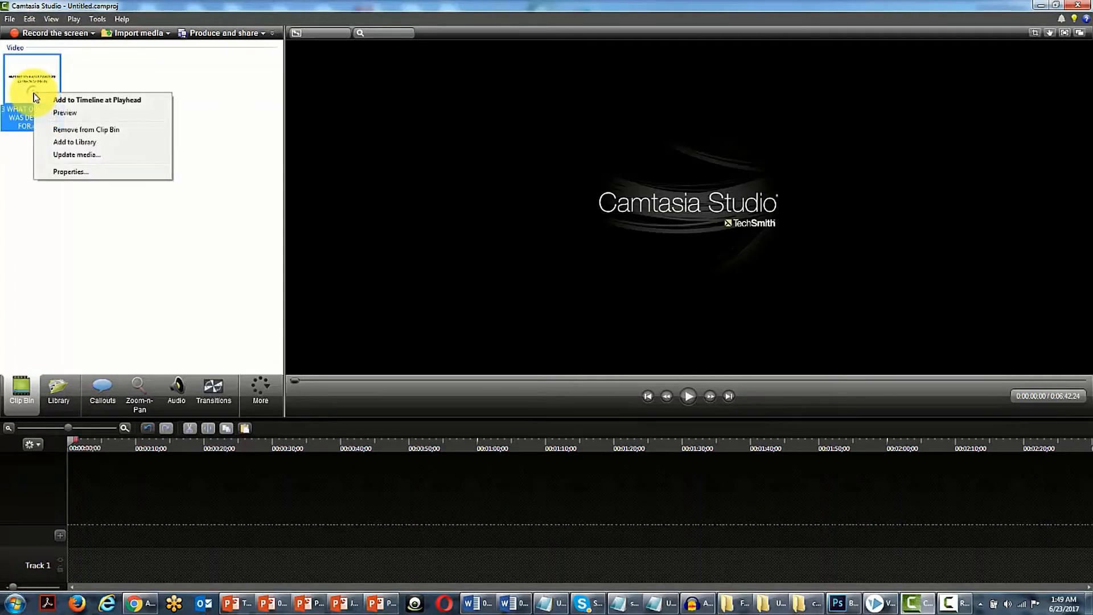
left_click(68, 100)
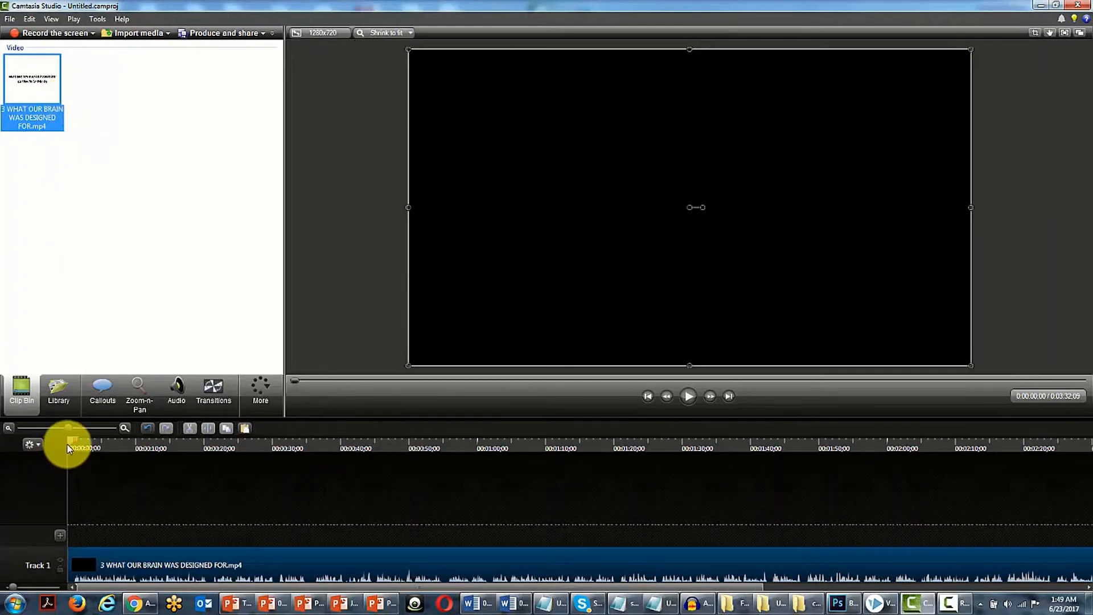
left_click_drag(68, 444, 204, 446)
left_click_drag(126, 438, 60, 439)
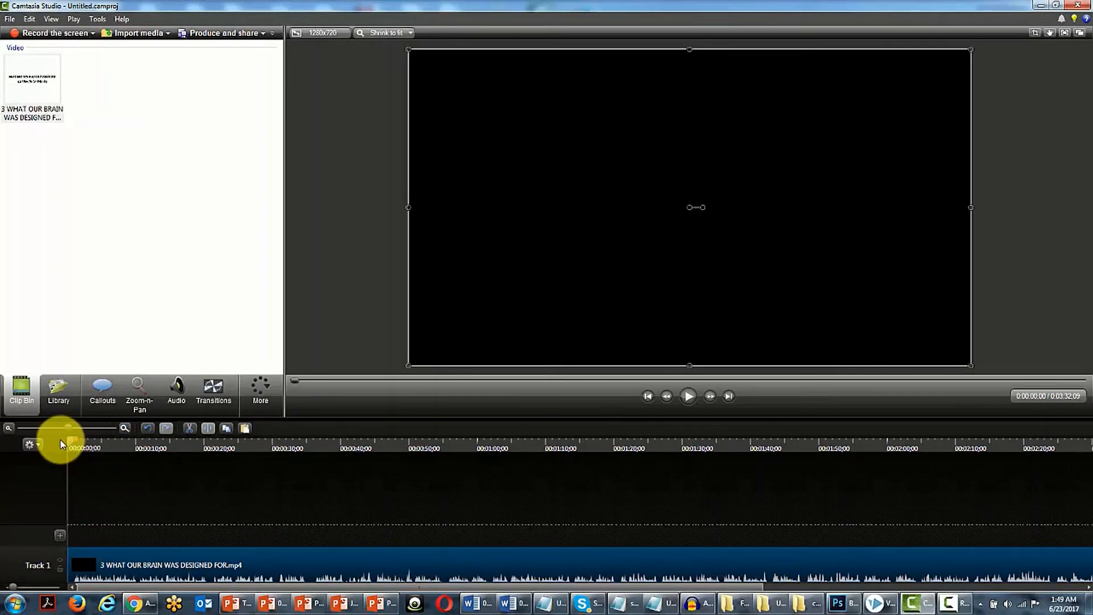
right_click(146, 555)
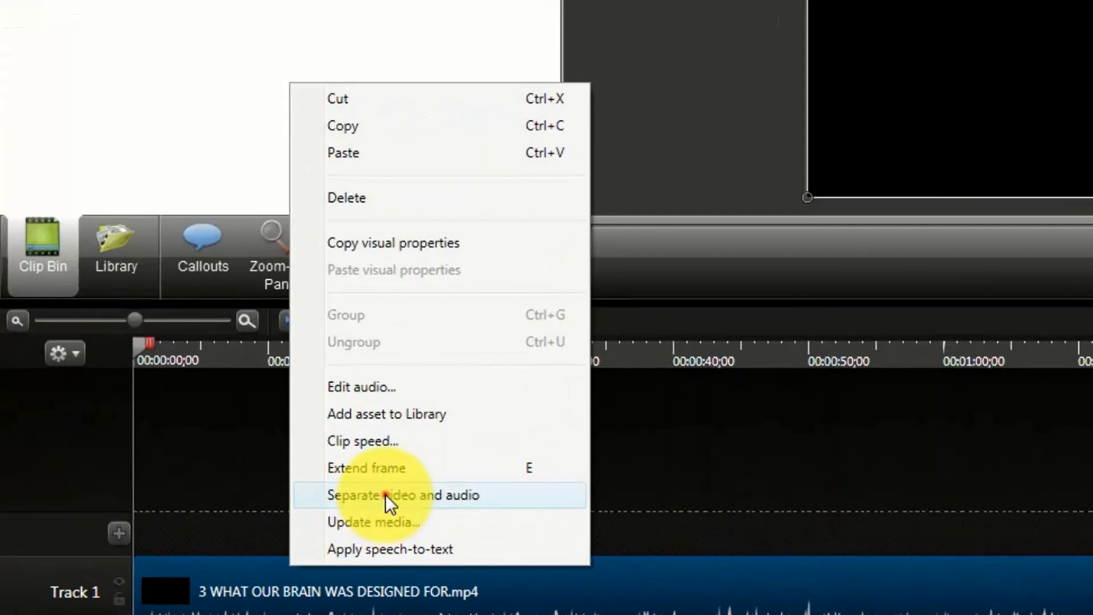
left_click(385, 494)
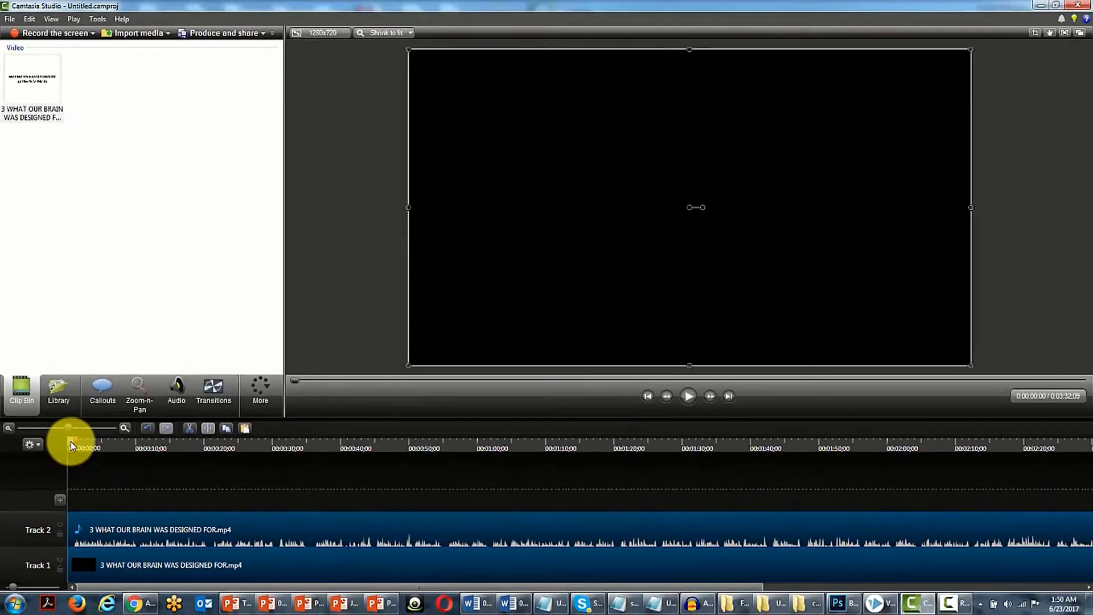
Position the playhead at 00:00:10;10, in the gap between spoken passages of the separated audio.
left_click(71, 441)
left_click_drag(71, 441, 142, 444)
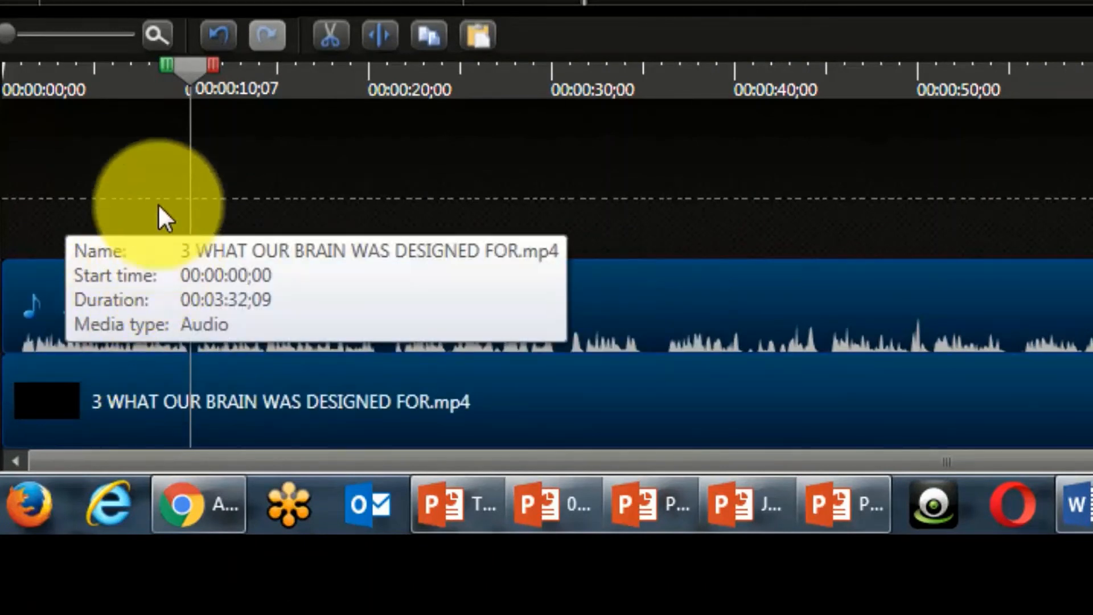
mouse_move(187, 71)
left_mouse_down()
mouse_move(102, 80)
mouse_move(189, 83)
left_mouse_up()
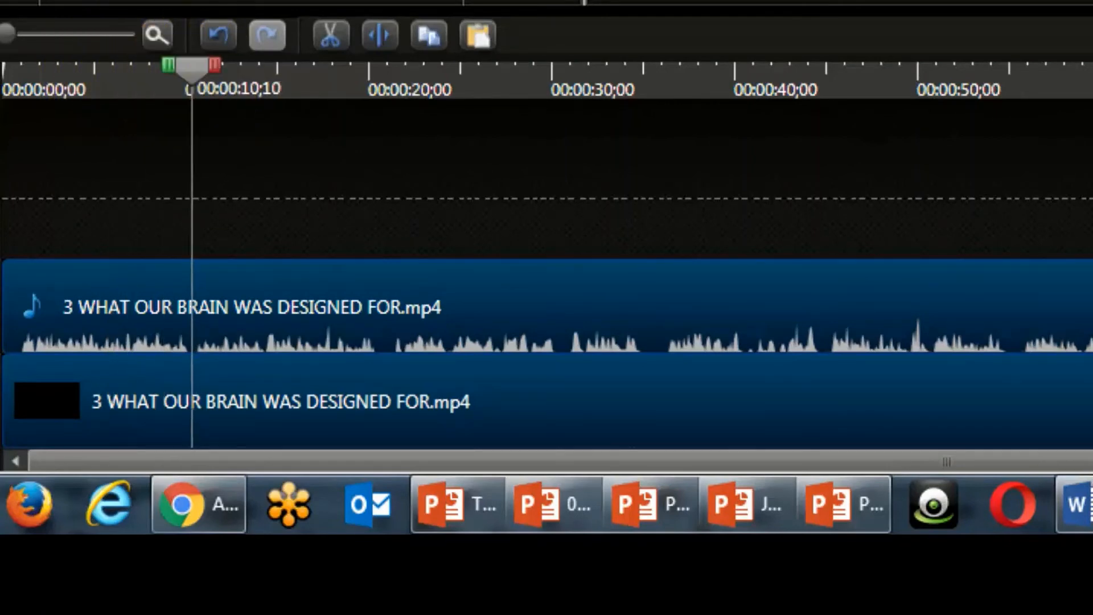
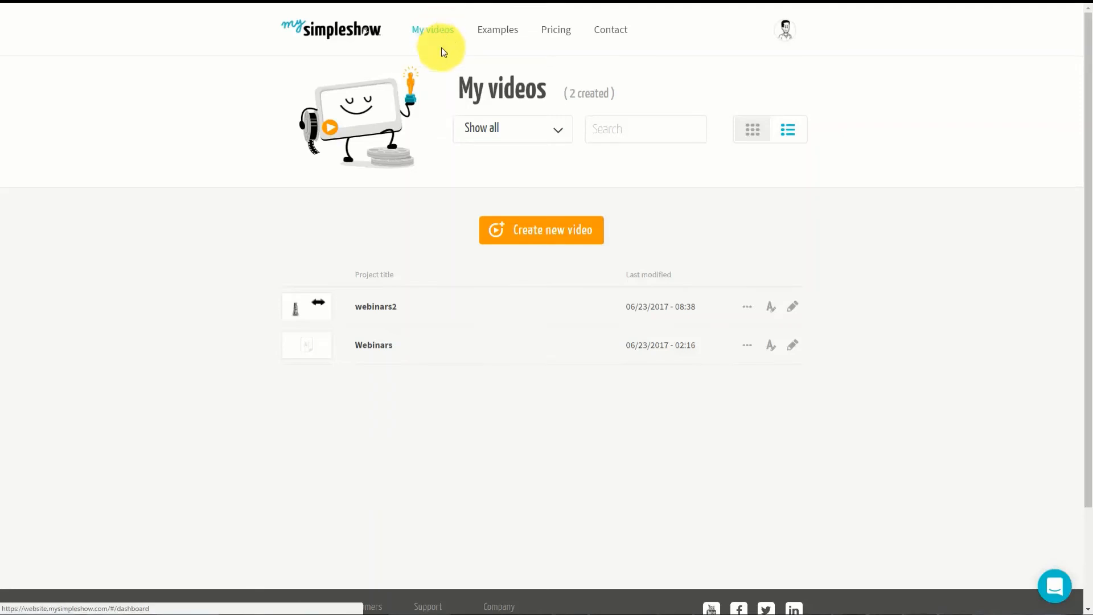
In mysimpleshow, create a new English video project named Webinars 3 from a PowerPoint file and start perfecting its text.
left_click(505, 230)
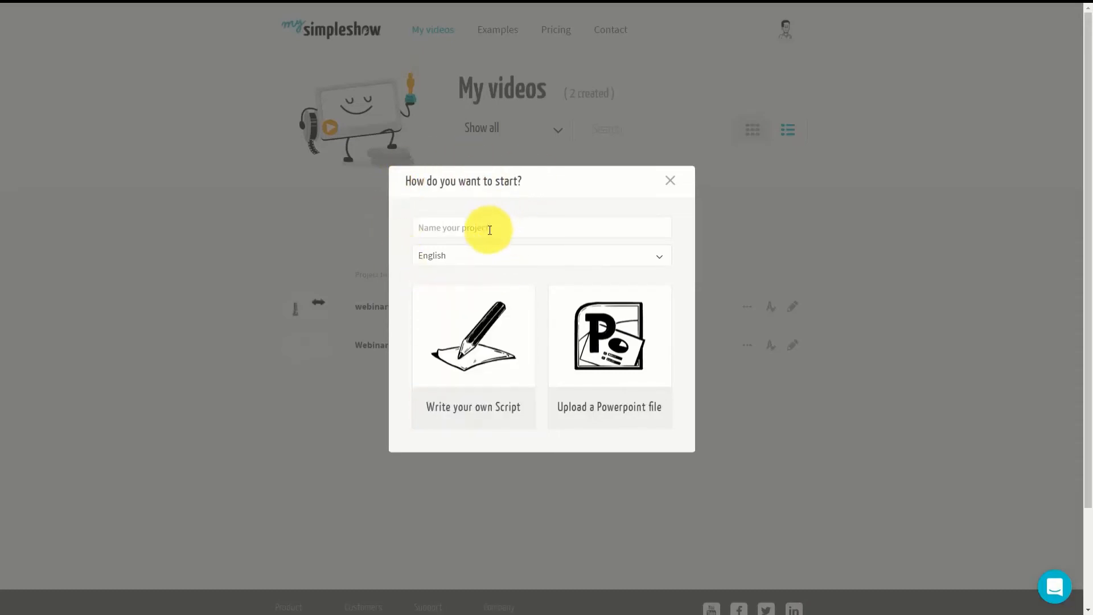
left_click(488, 230)
type("Webinars 3")
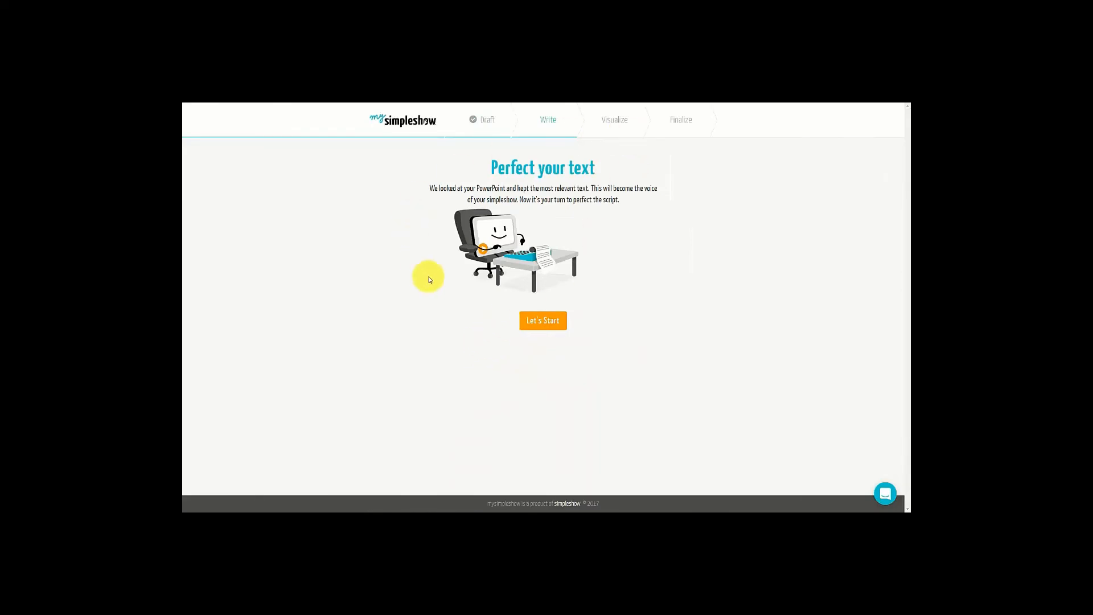
left_click(541, 322)
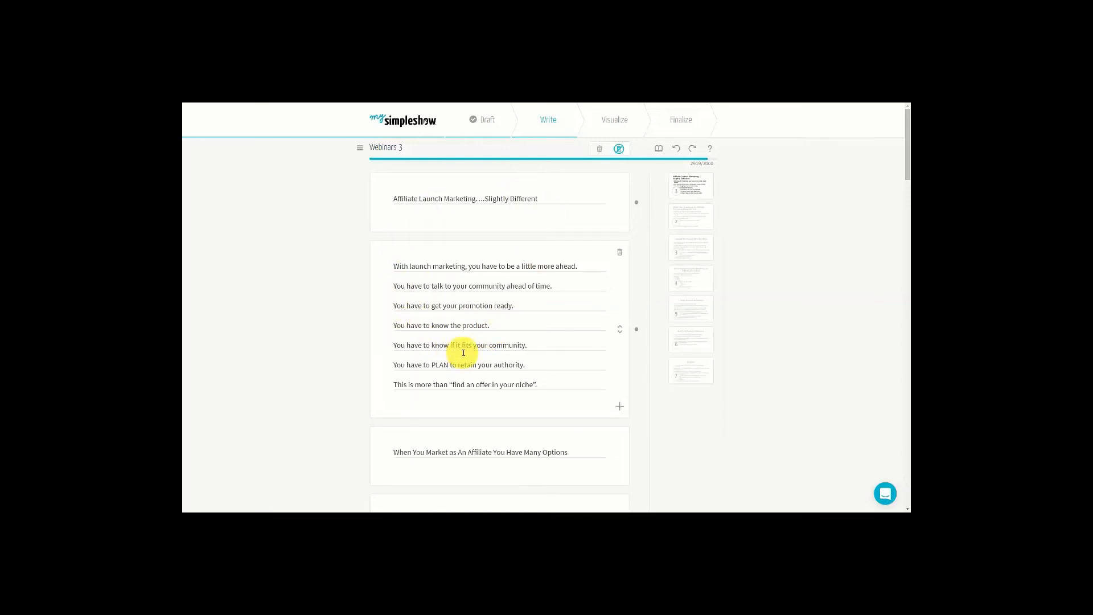
Review the script extracted from the slides through the Bonuses section and proceed to selecting visuals.
scroll(463, 353, "down", 6)
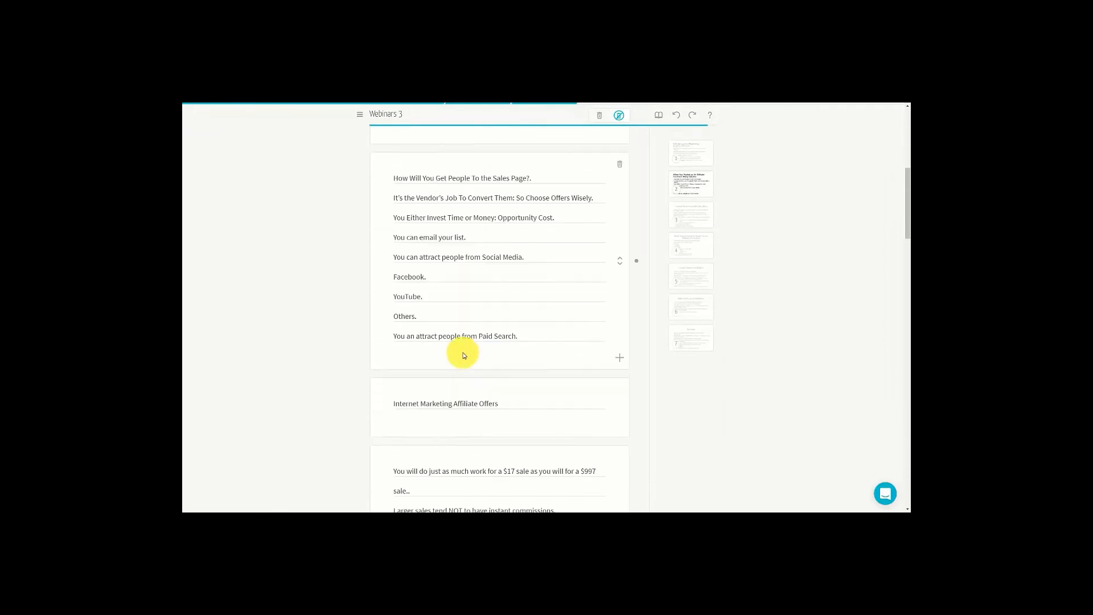
scroll(464, 354, "down", 2)
scroll(464, 353, "up", 6)
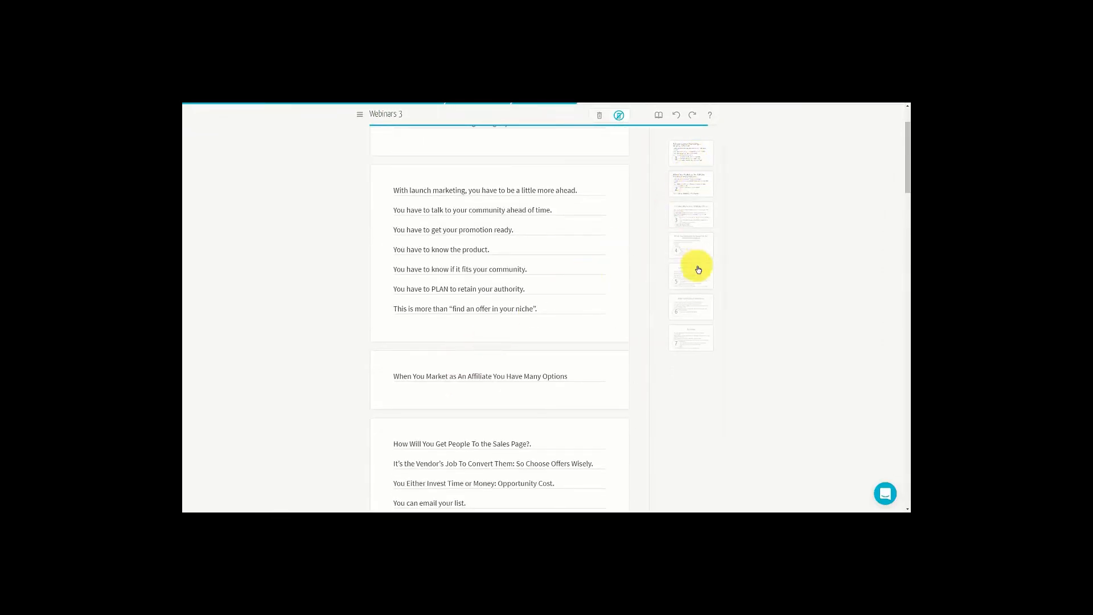
scroll(595, 291, "up", 3)
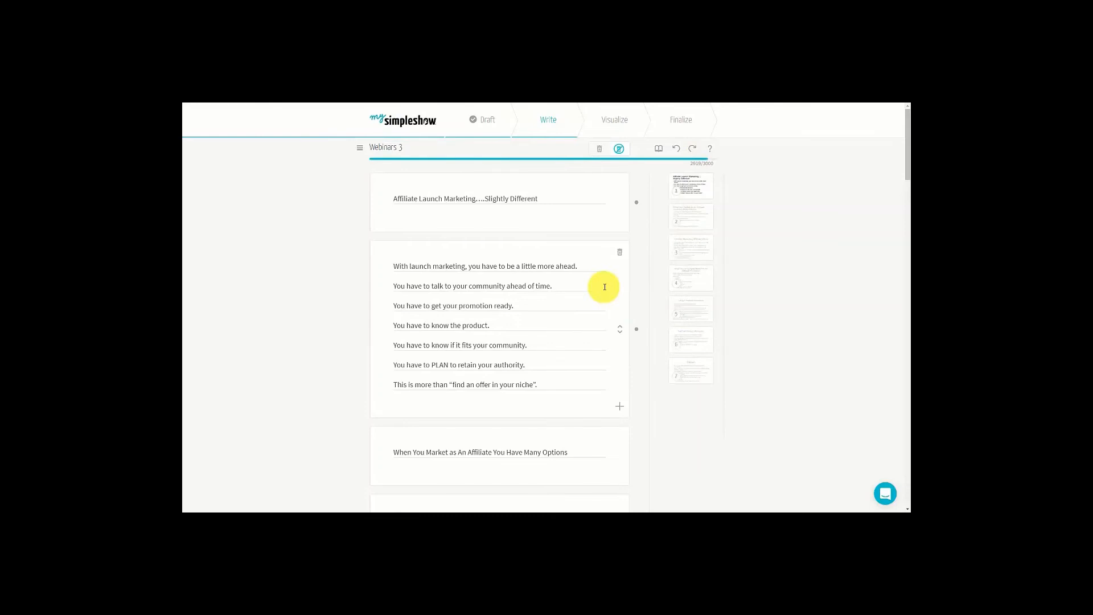
scroll(604, 287, "down", 2)
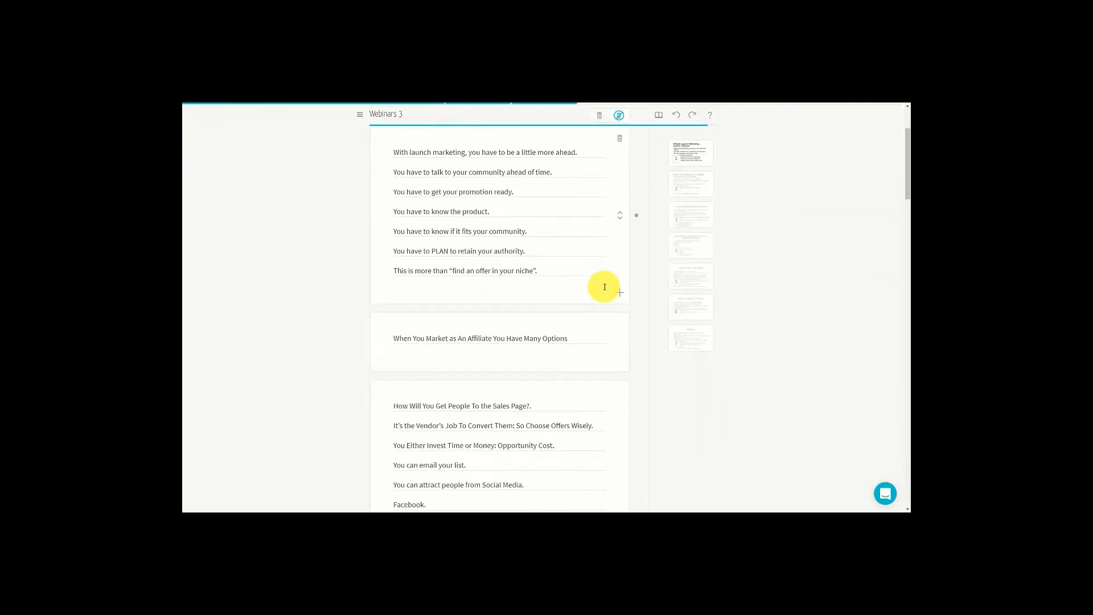
scroll(605, 287, "down", 10)
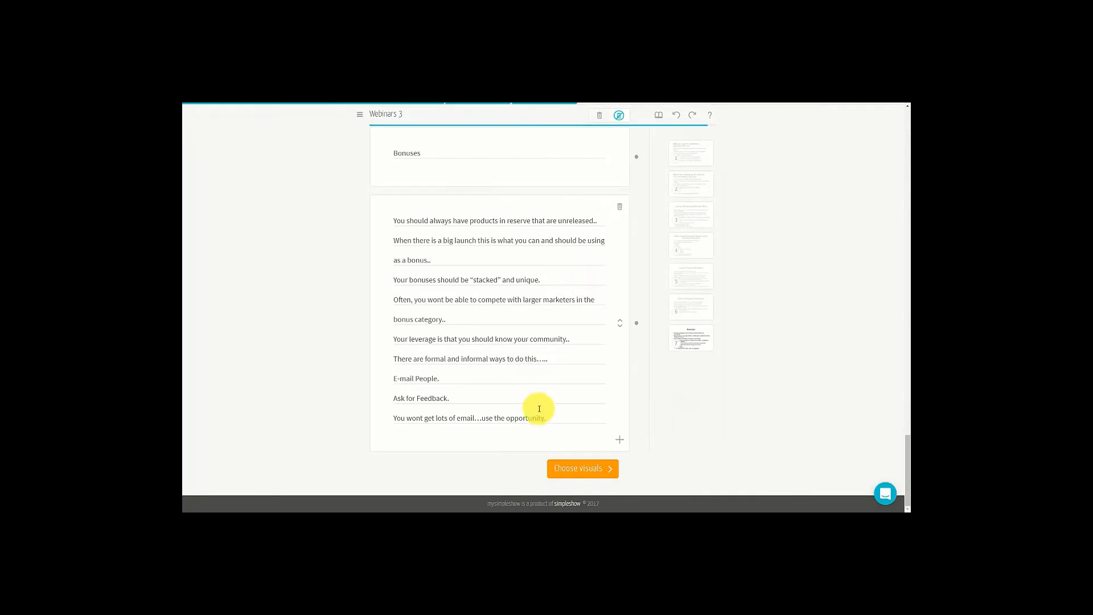
left_click(579, 472)
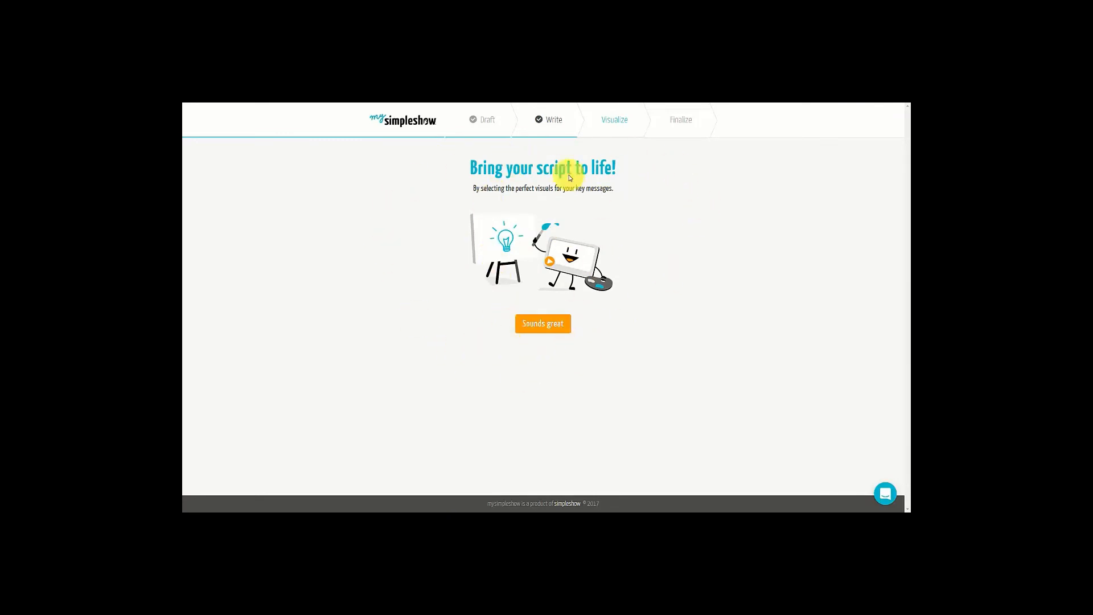
left_click(542, 327)
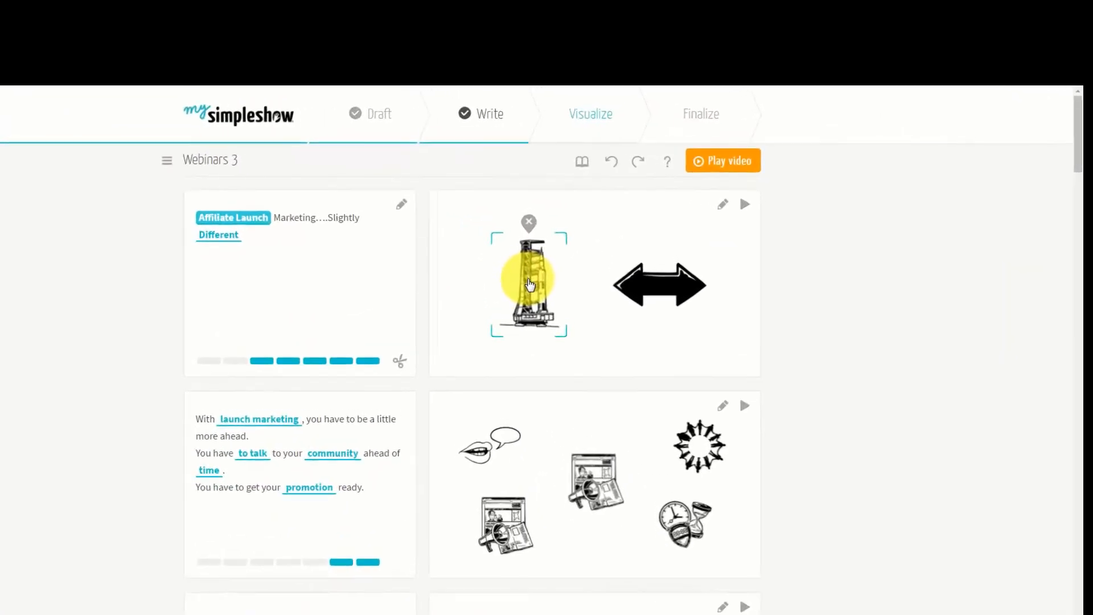
Examine the replacement options for the rocket image linked to Affiliate Launch and the other visual in the first scene.
left_click(536, 277)
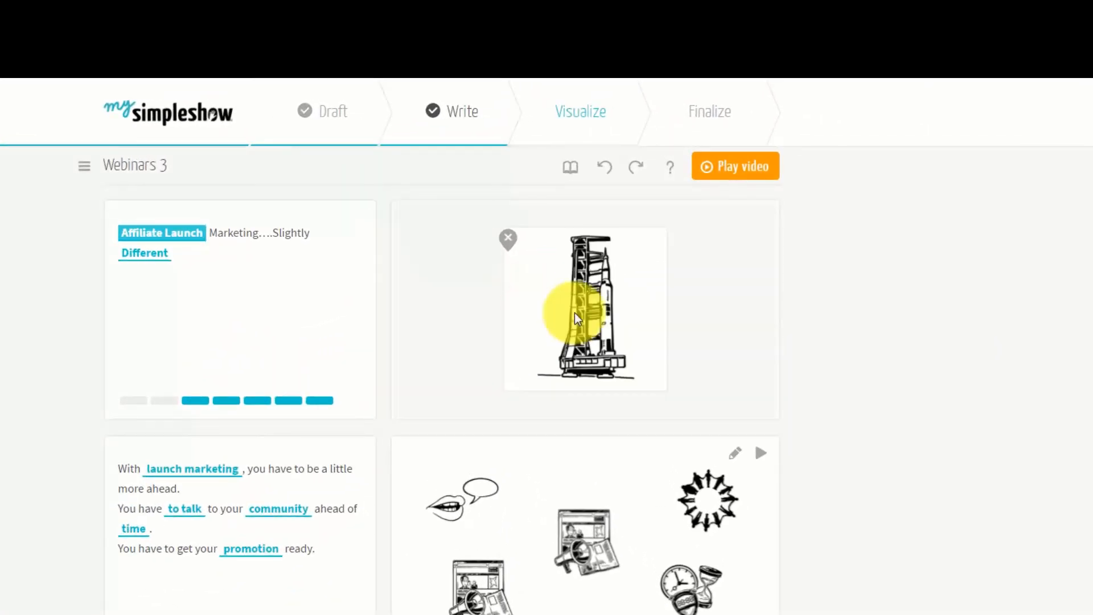
left_click(575, 313)
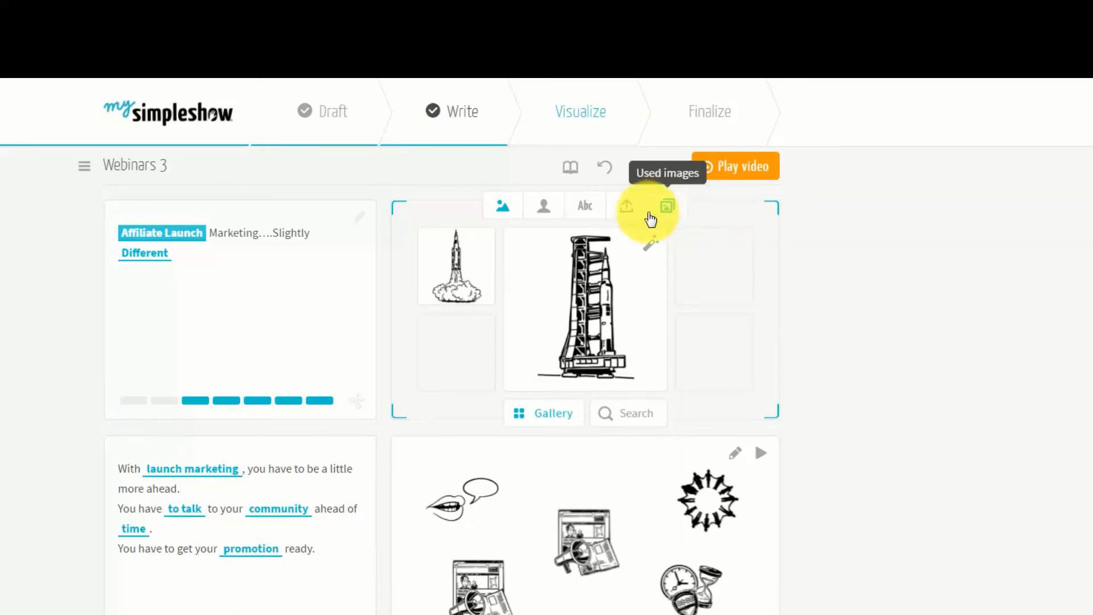
left_click(453, 268)
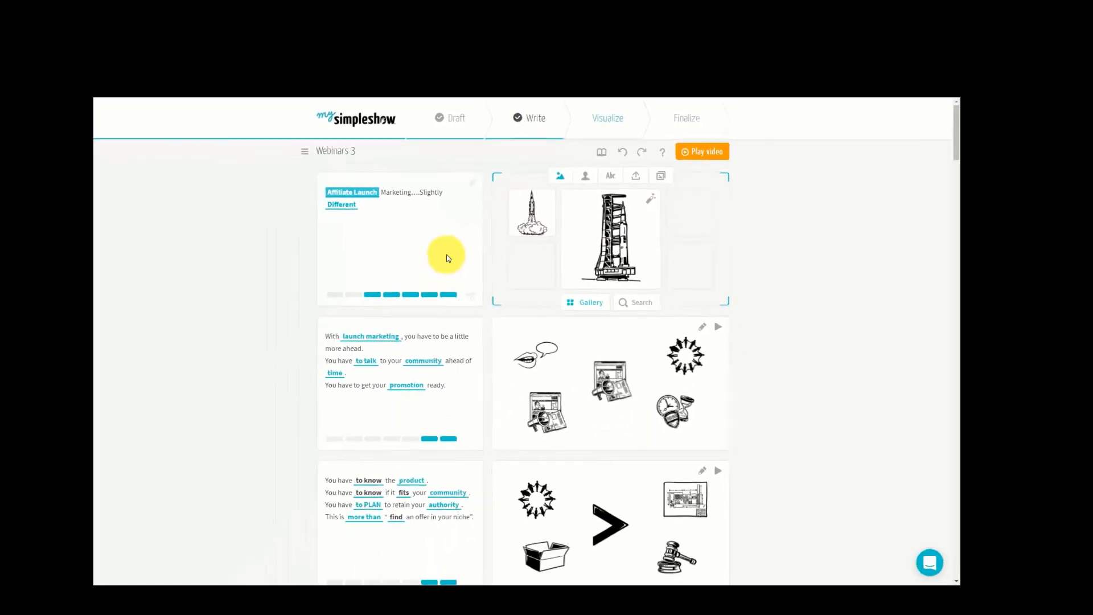
left_click(480, 238)
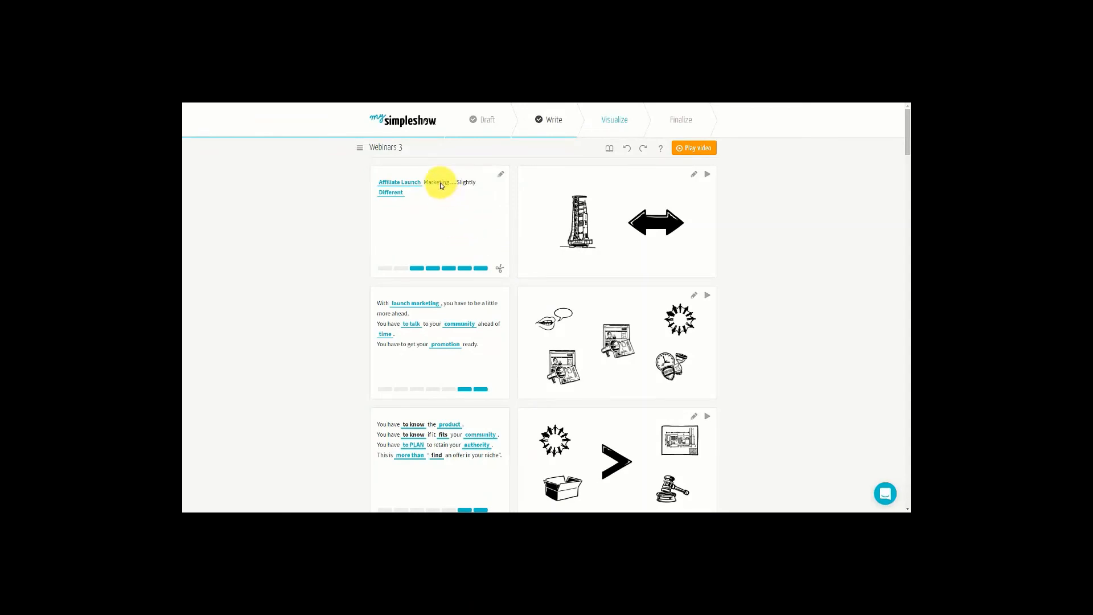
left_click(398, 199)
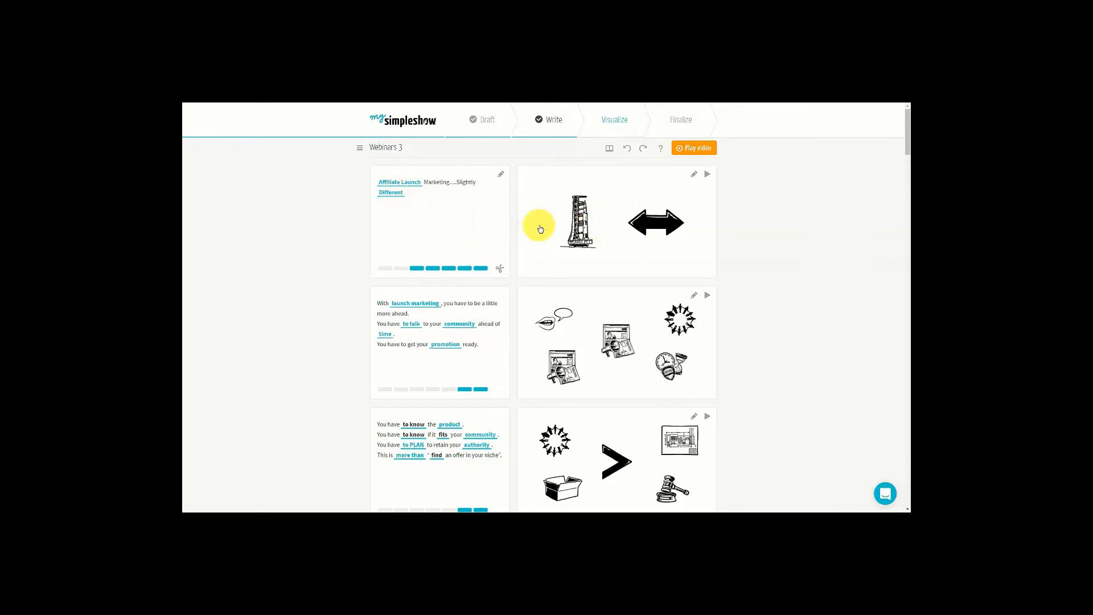
left_click(560, 209)
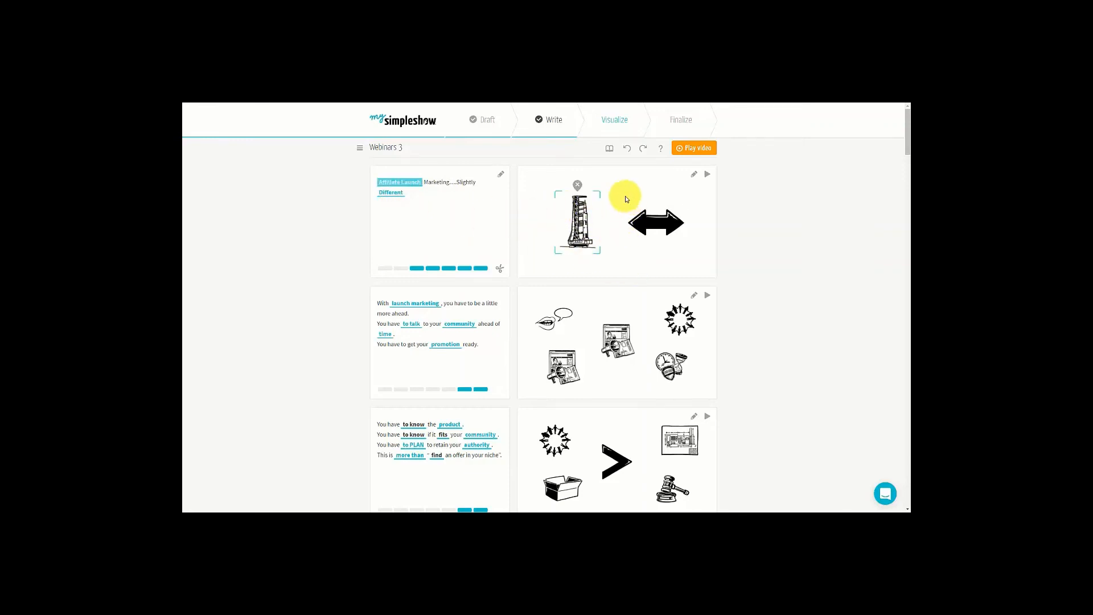
left_click(635, 260)
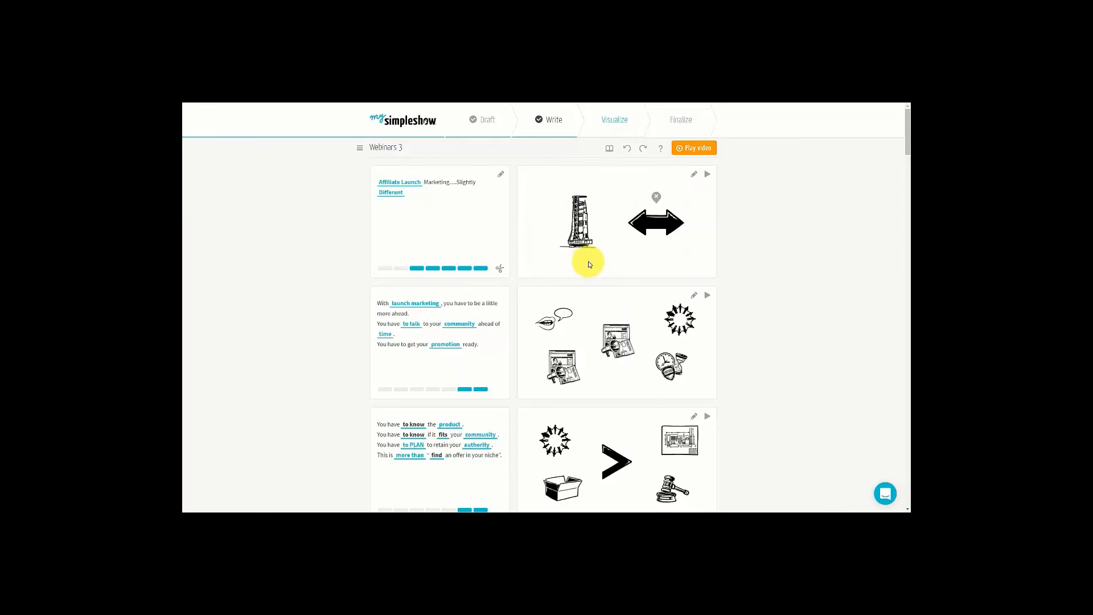
Keep the mysimpleshow closing frame and proceed from the visuals to the audio selection.
scroll(589, 264, "down", 15)
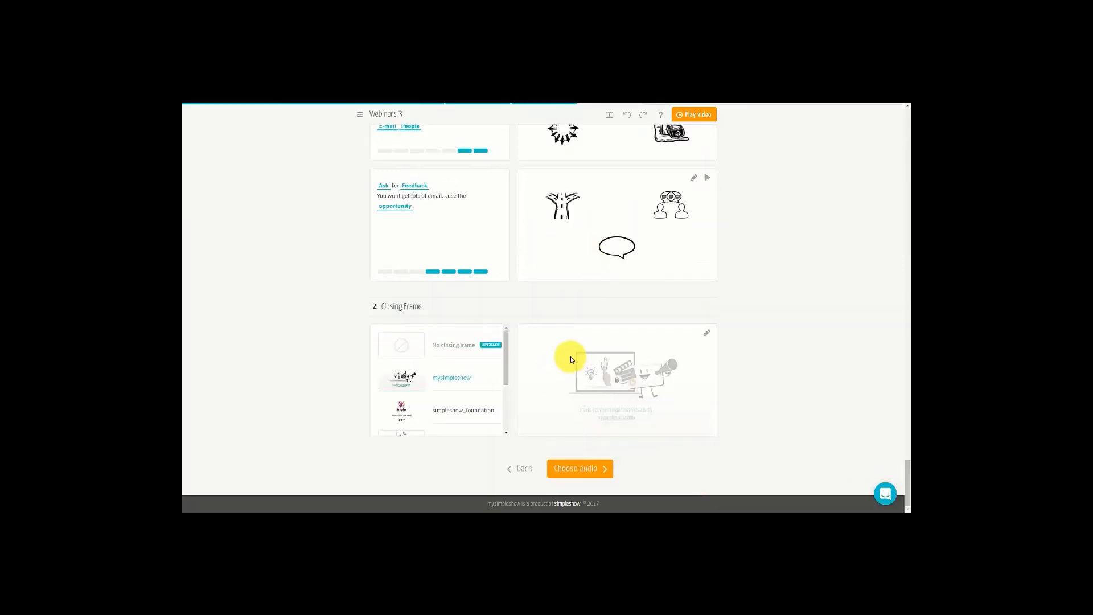
left_click(583, 472)
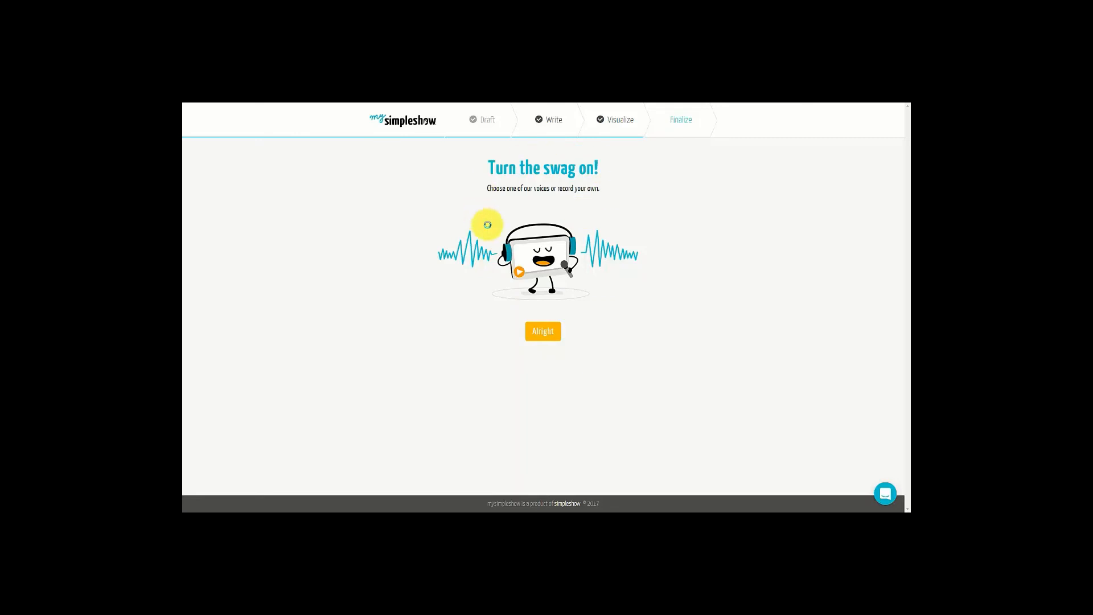
left_click(548, 265)
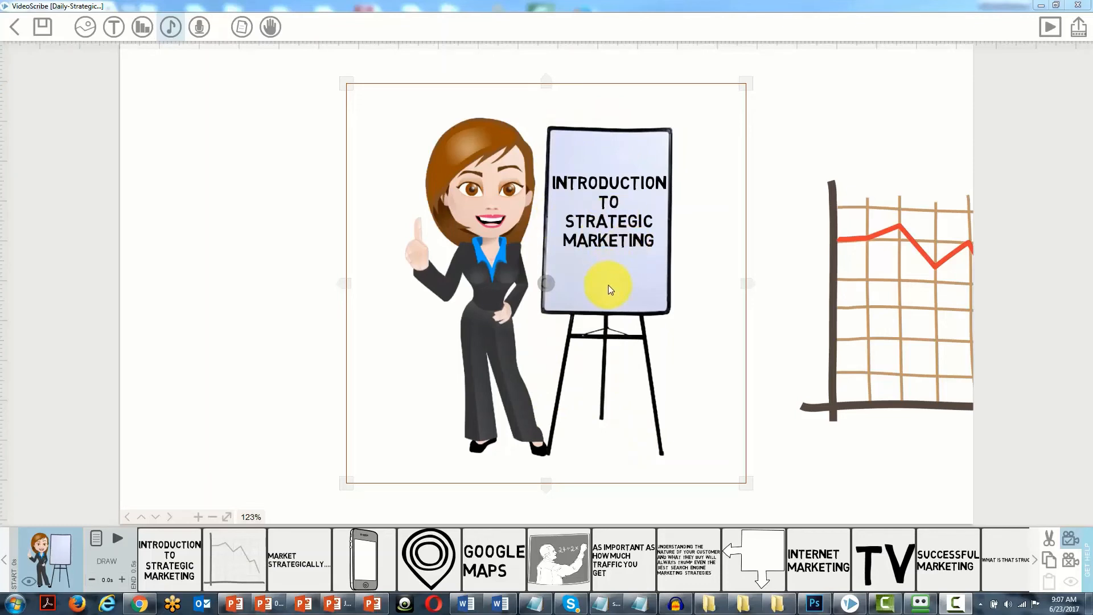
In VideoScribe, check the drawing and timing properties of the woman with flipchart image and preview the scribe from there.
left_click(97, 547)
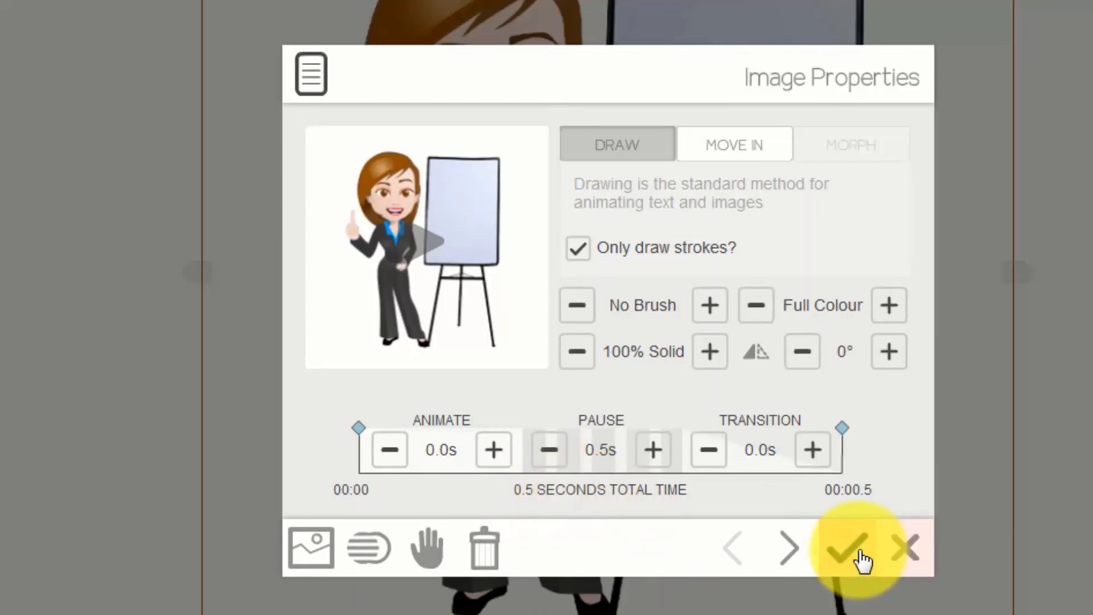
left_click(853, 548)
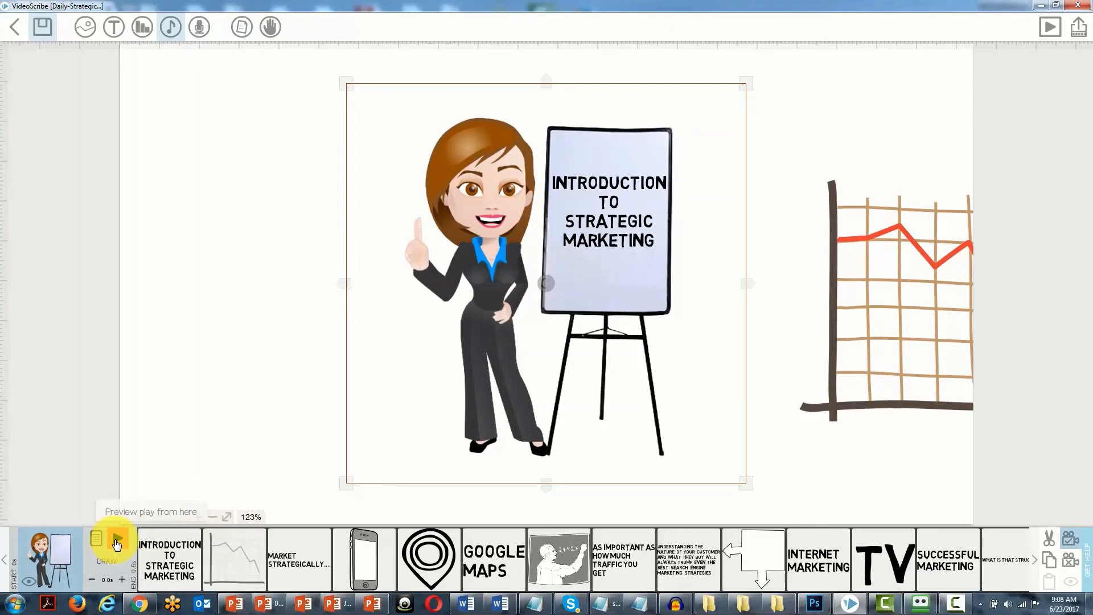
left_click(117, 542)
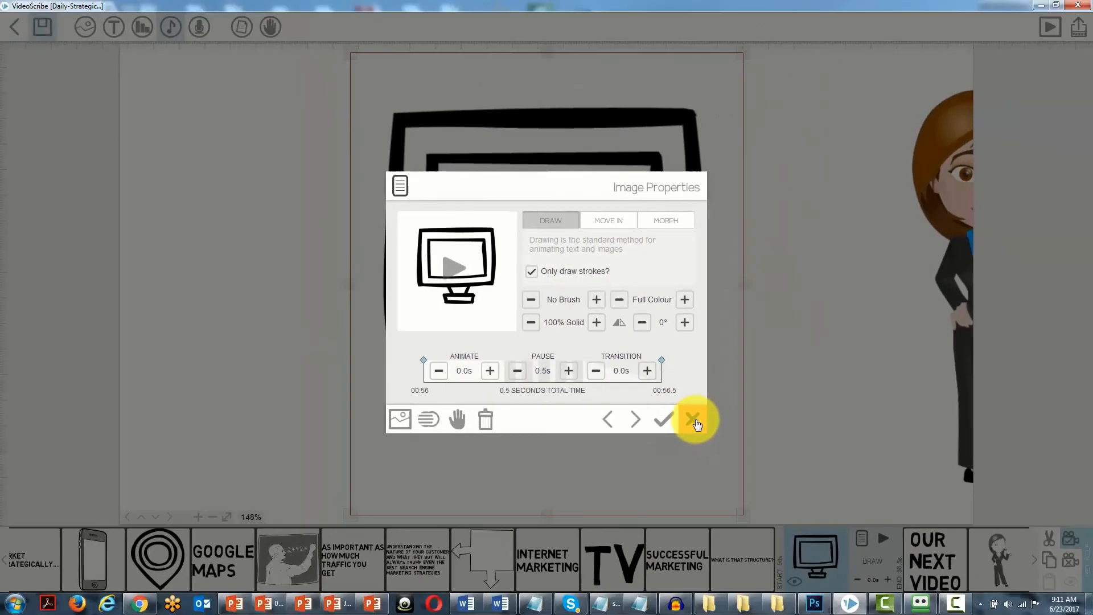
Preview the scribe from the computer monitor image through the closing resource link scene and stop playback.
left_click(878, 545)
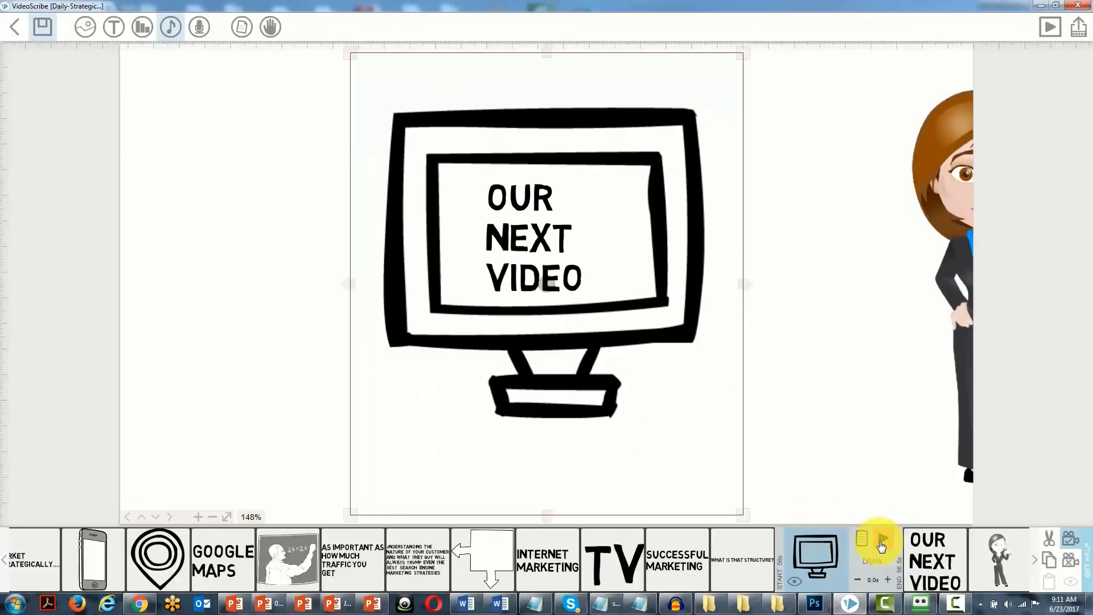
left_click(883, 542)
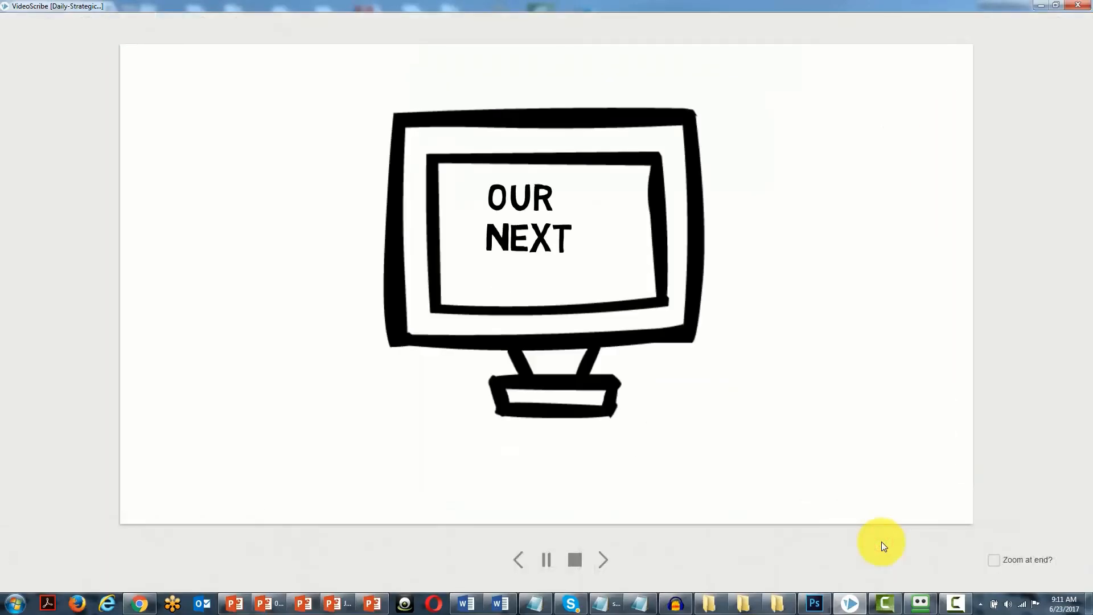
left_click(572, 560)
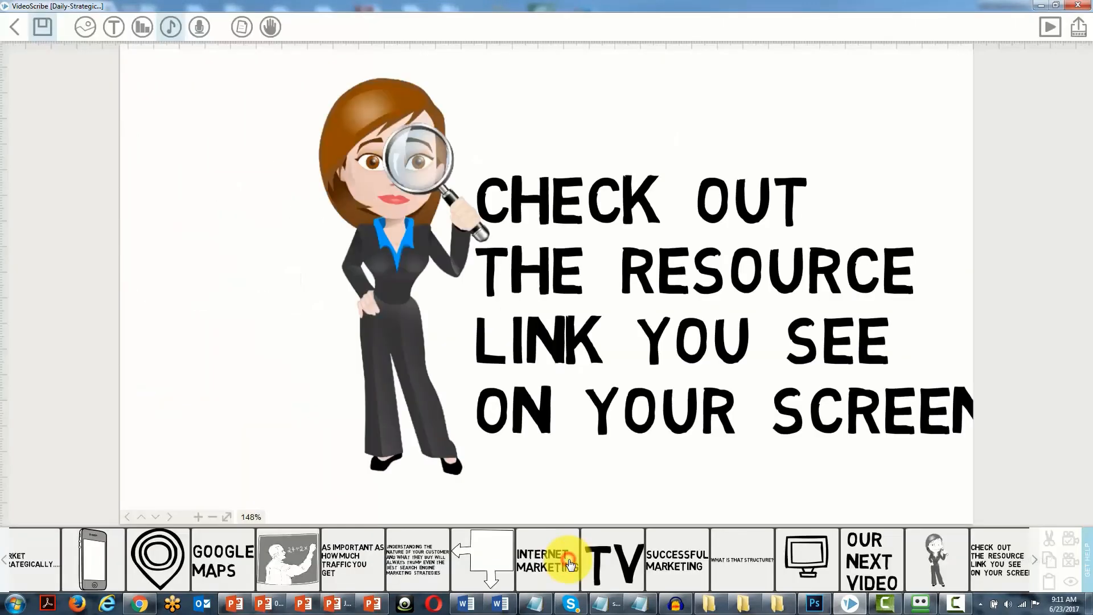
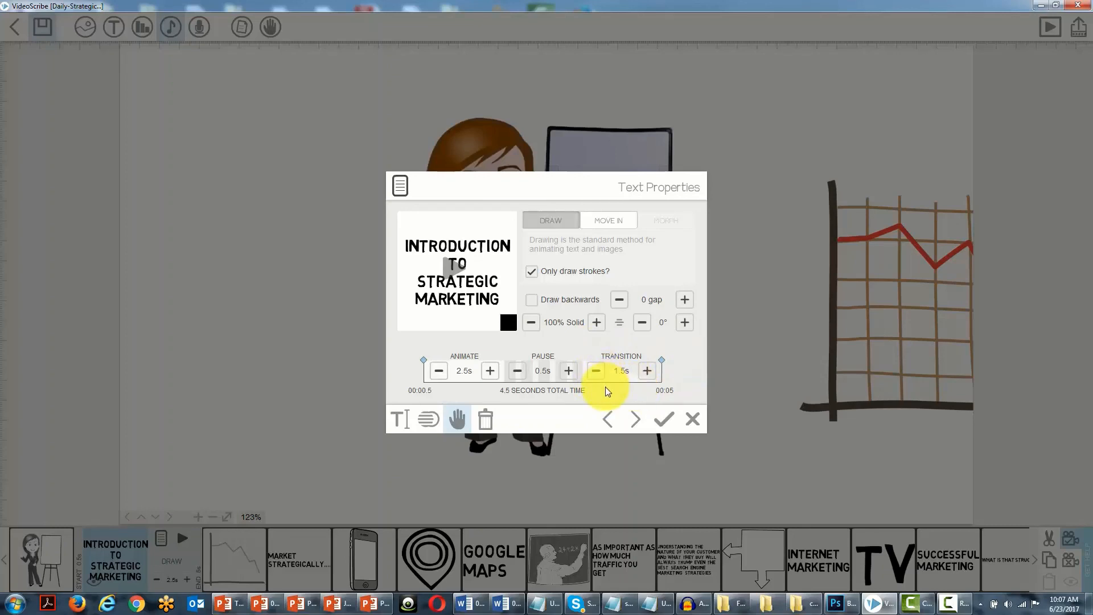
Search Warrior Forum's Warriors For Hire section for animated and look through the video service threads.
left_click(102, 544)
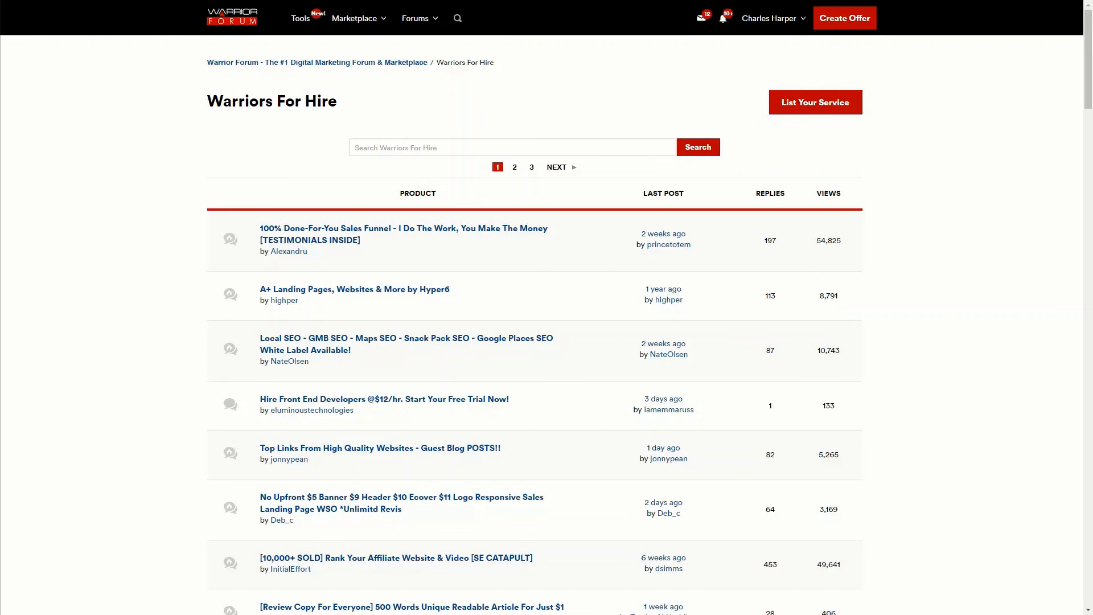
left_click(154, 157)
scroll(225, 227, "down", 3)
scroll(161, 231, "up", 3)
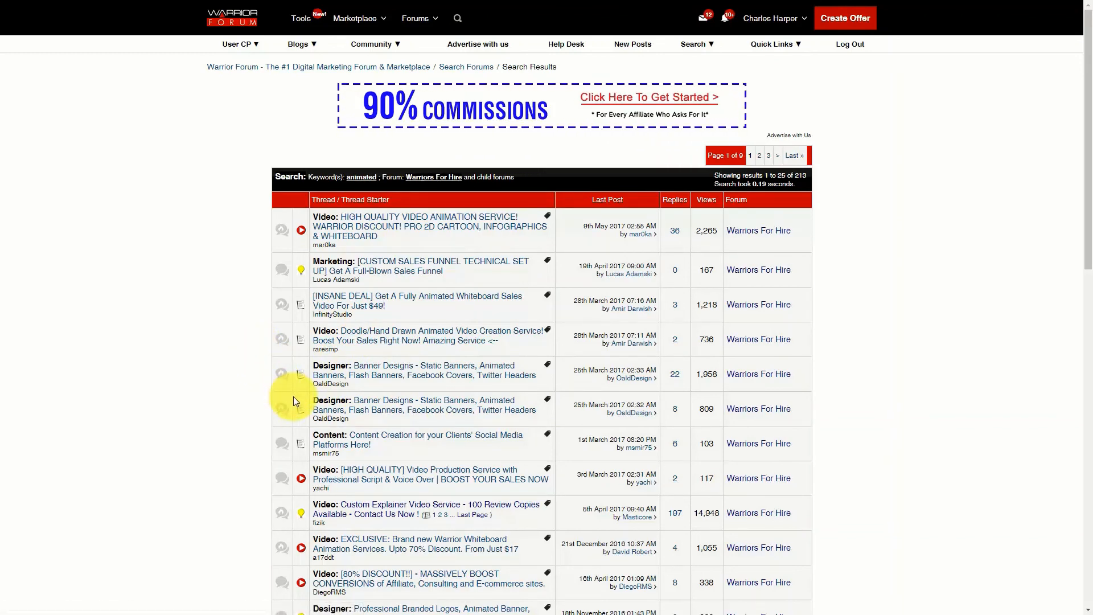
Visit the mysimpleshow home page and switch to the blogging slides of Presentation1 in PowerPoint.
key("ctrl+Tab")
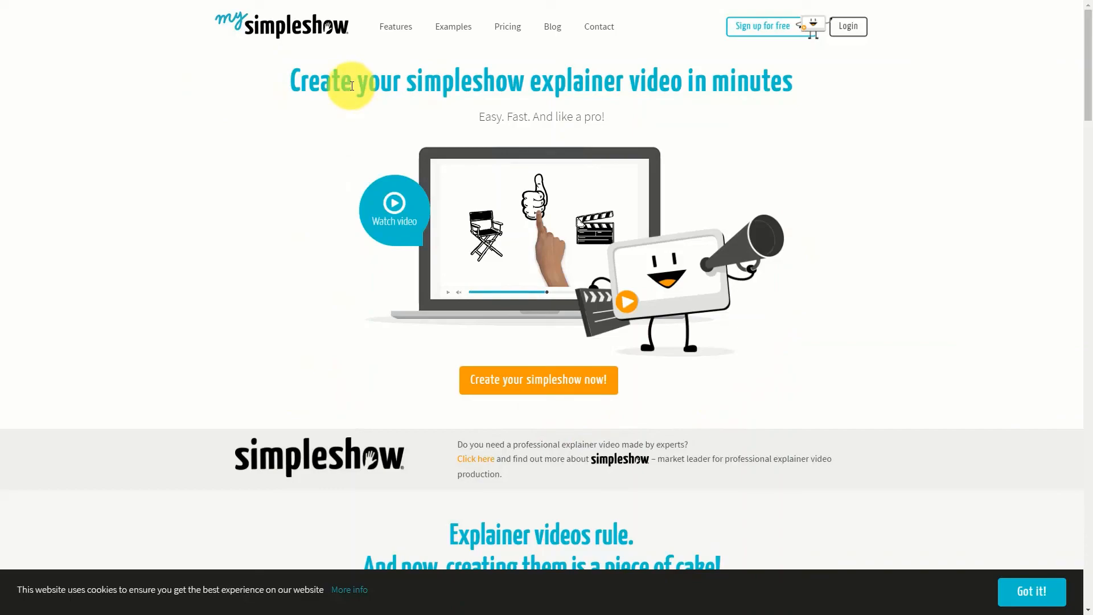
key("ctrl+Tab")
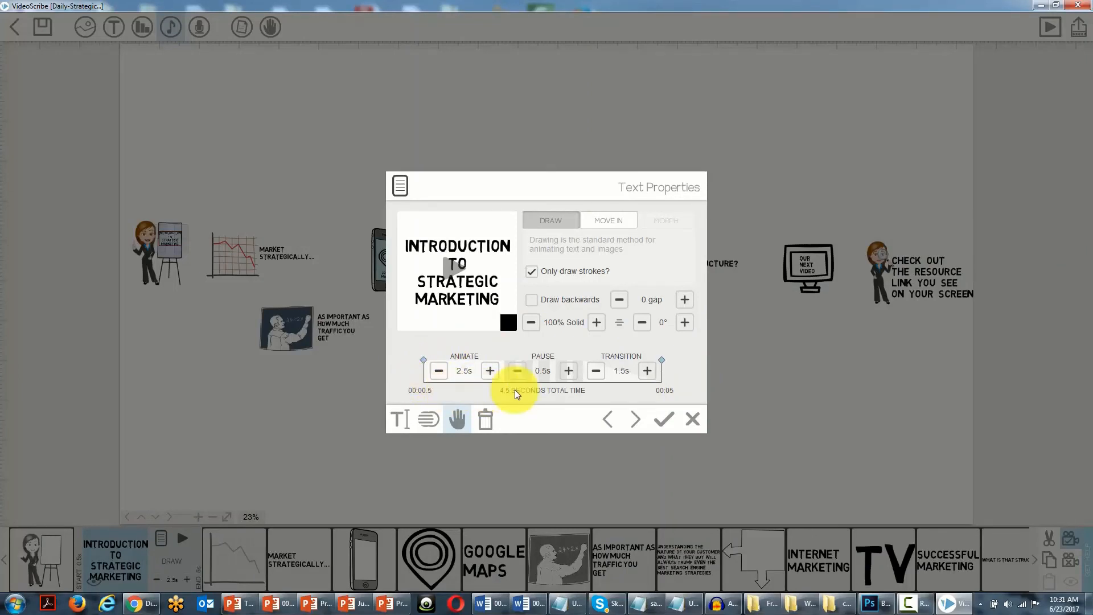
left_click(325, 606)
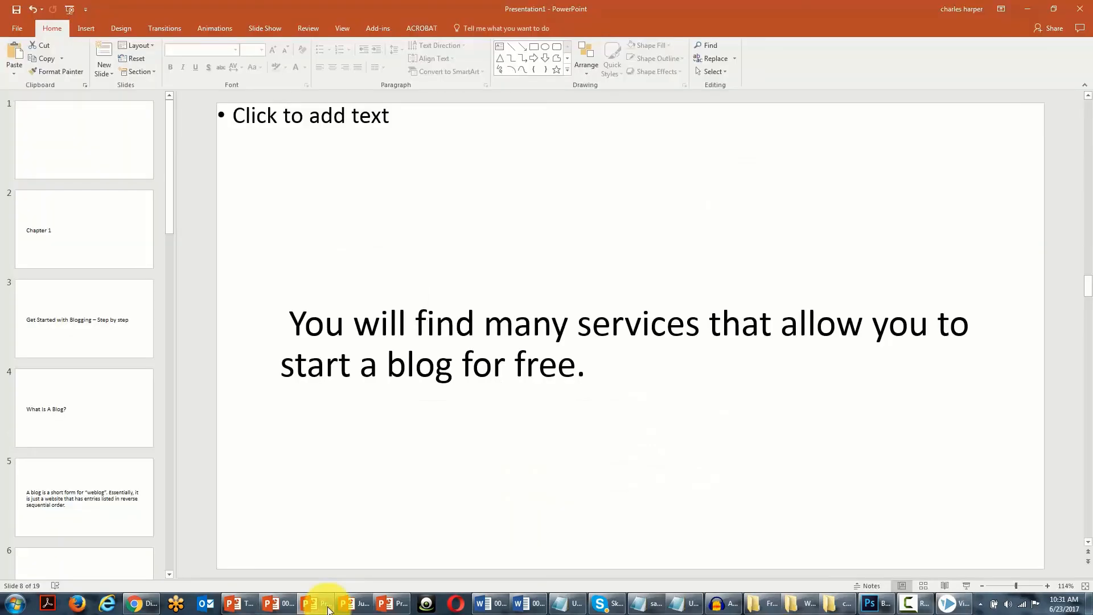